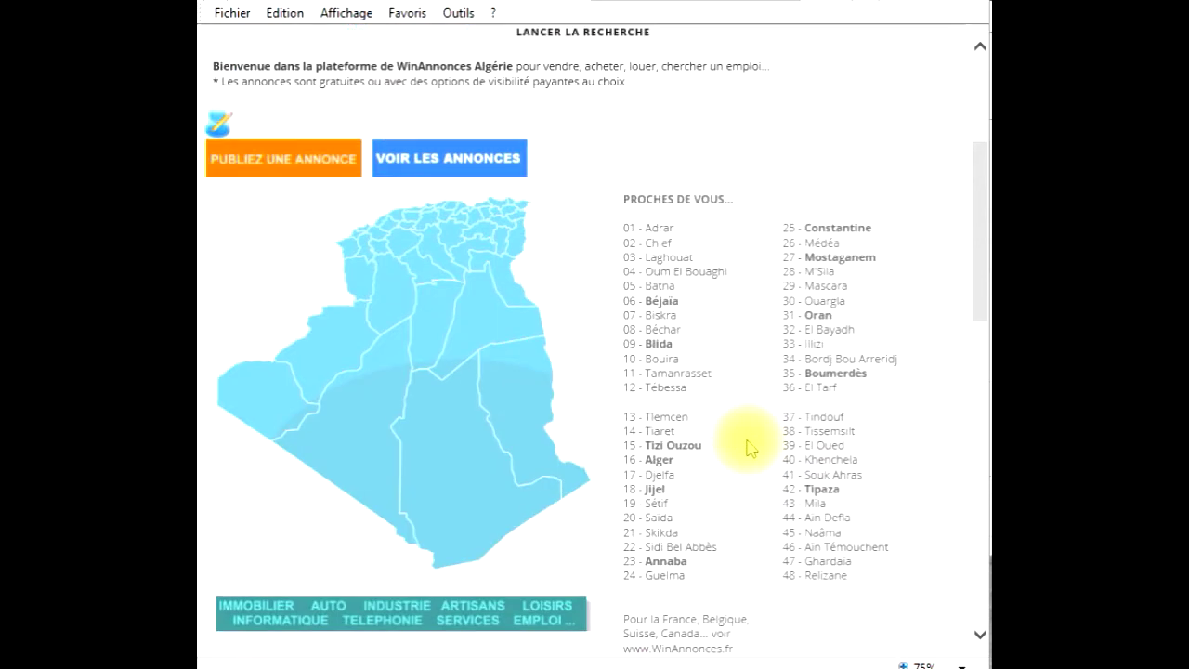
# - Scroll back up the home page to the welcome text, Algeria map and wilaya list
pyautogui.scroll(1, 748, 447)
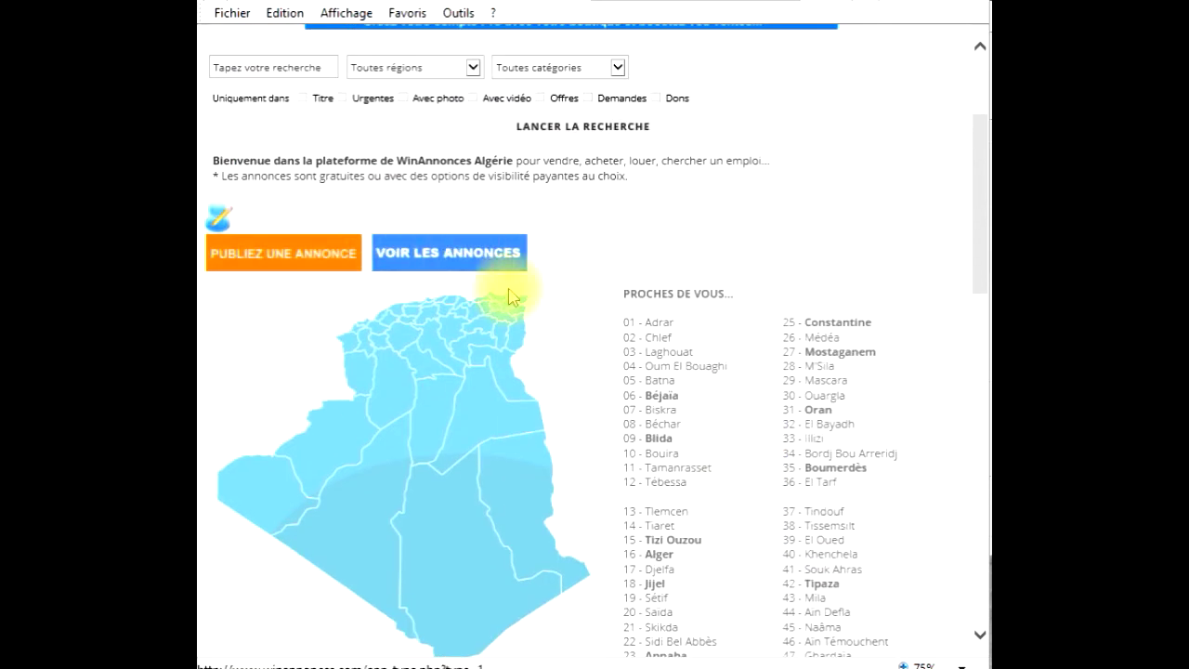
pyautogui.scroll(2, 538, 284)
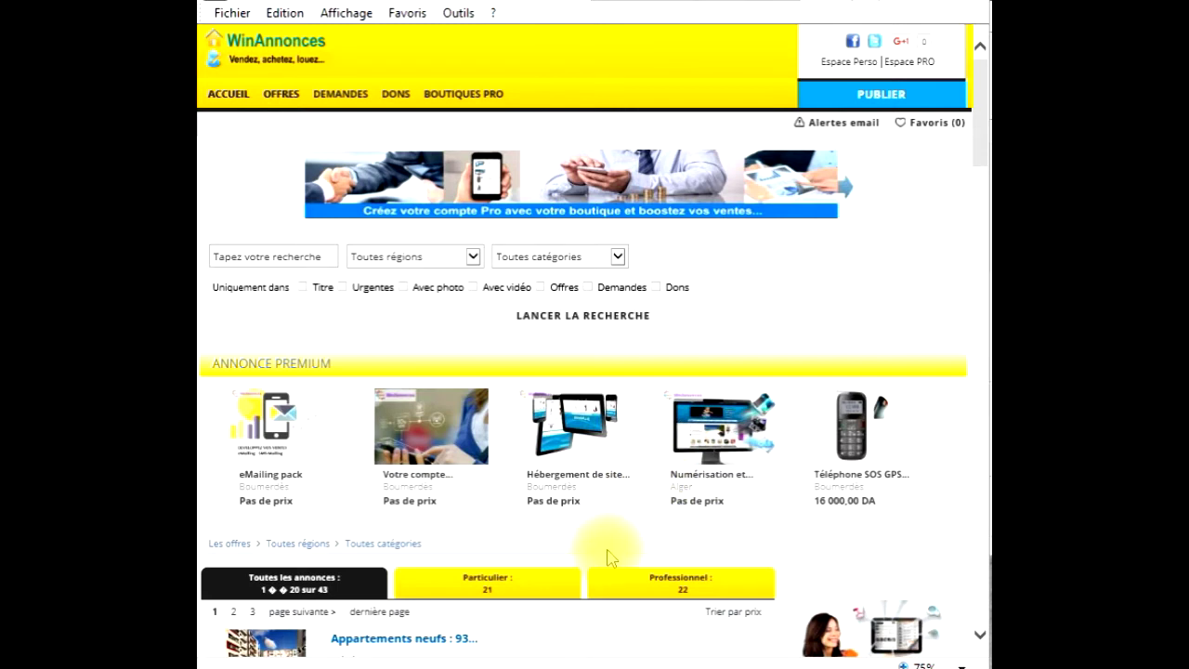
pyautogui.scroll(-3, 608, 556)
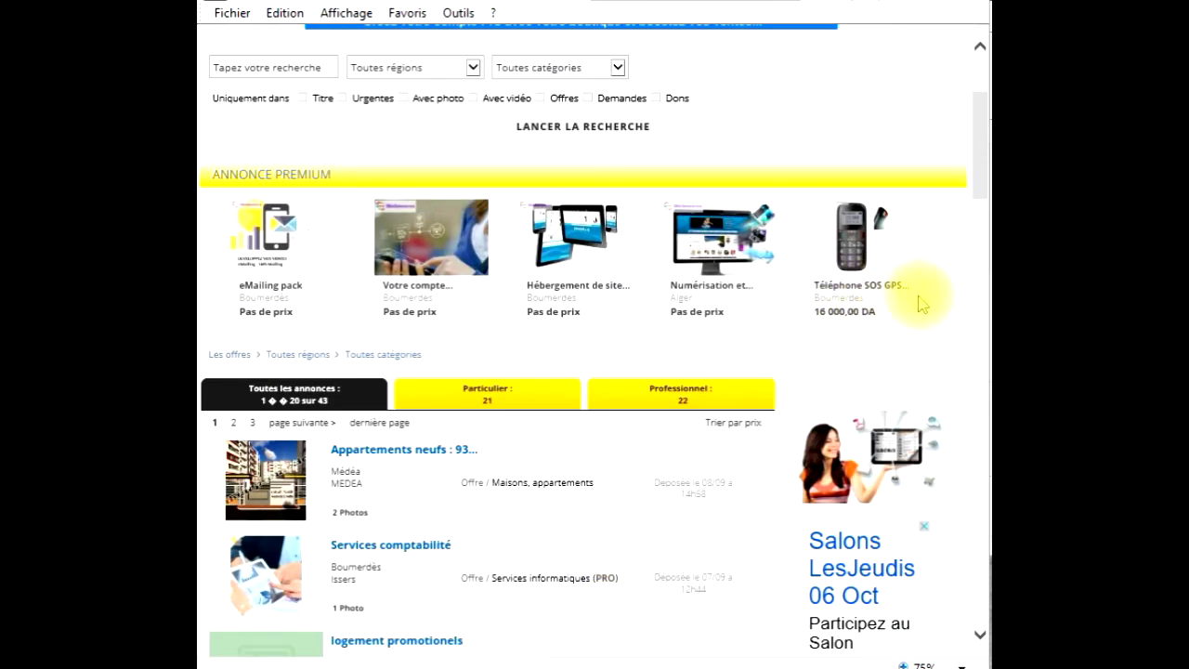
pyautogui.tripleClick(223, 176)
pyautogui.scroll(-2, 437, 492)
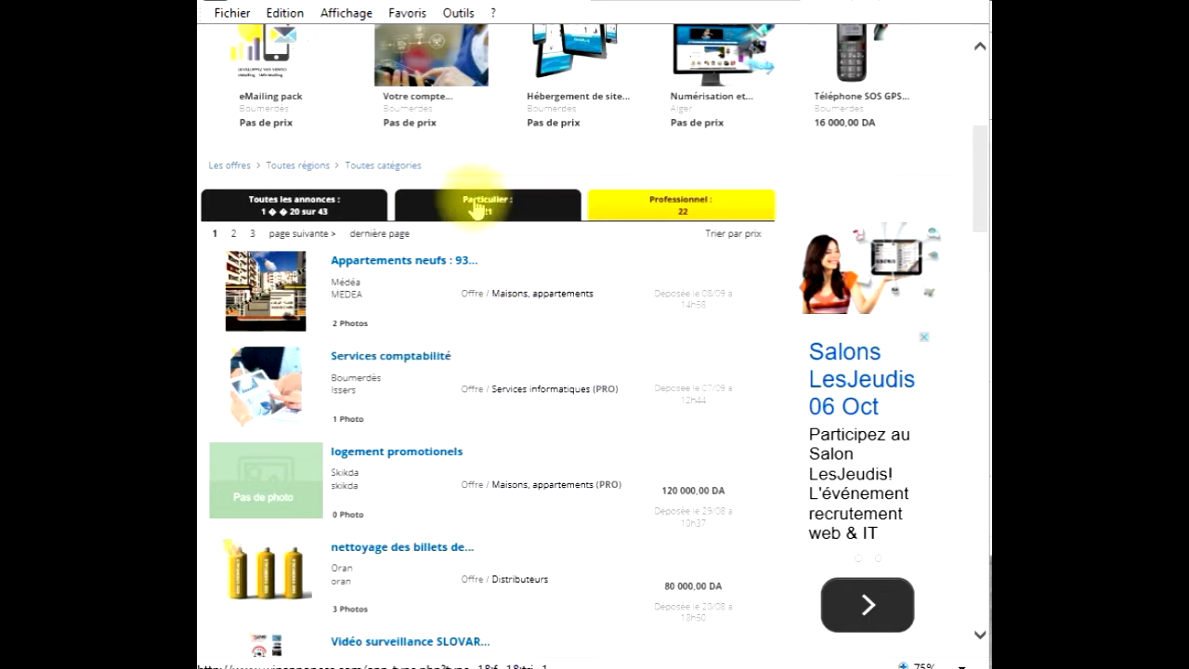
pyautogui.click(483, 210)
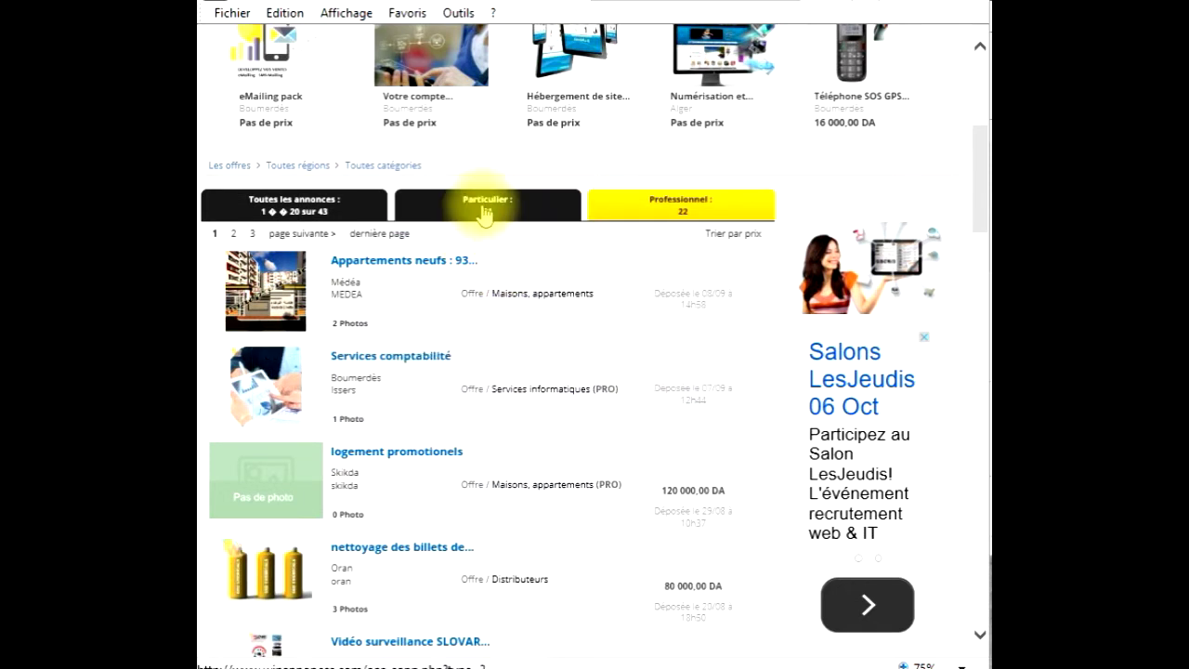
pyautogui.scroll(-3, 589, 358)
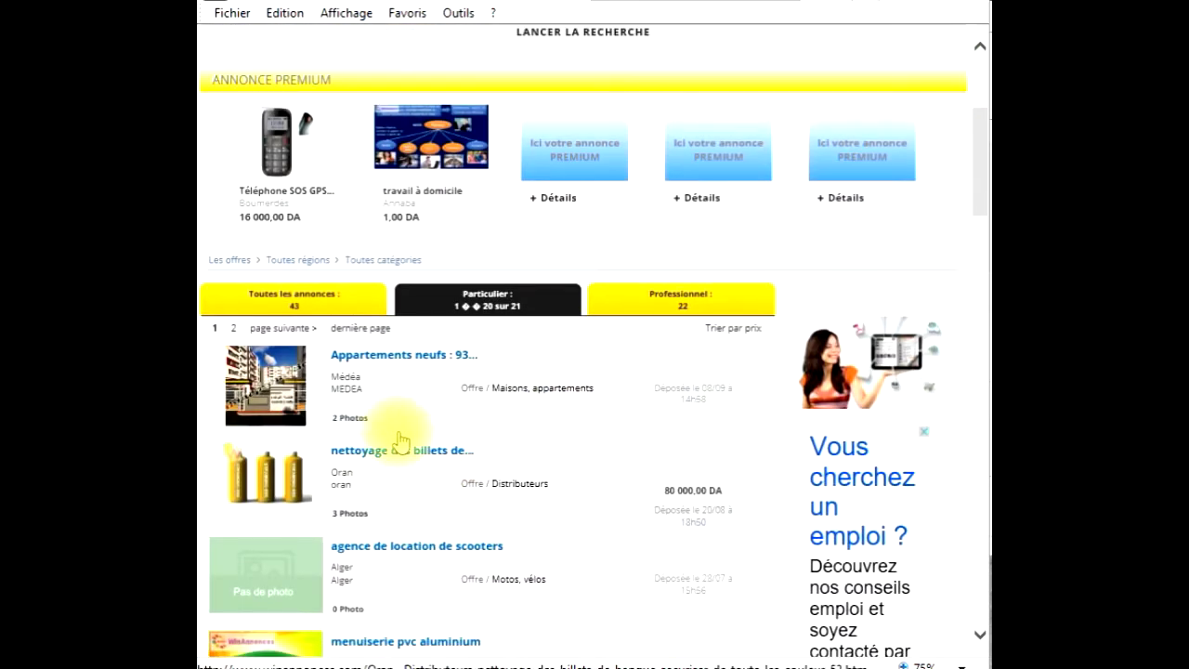
pyautogui.scroll(-3, 371, 452)
pyautogui.scroll(3, 796, 234)
pyautogui.click(685, 297)
pyautogui.scroll(-3, 479, 501)
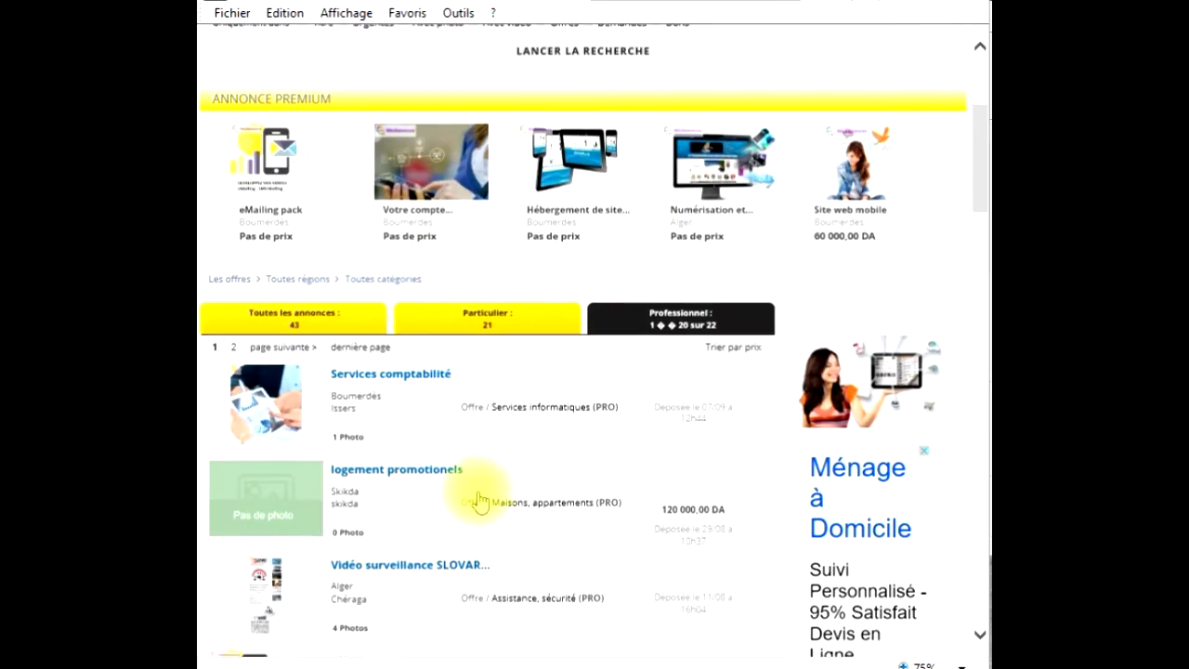
pyautogui.scroll(-3, 478, 502)
pyautogui.scroll(2, 478, 502)
pyautogui.scroll(-2, 481, 499)
pyautogui.scroll(6, 474, 496)
pyautogui.scroll(-2, 428, 492)
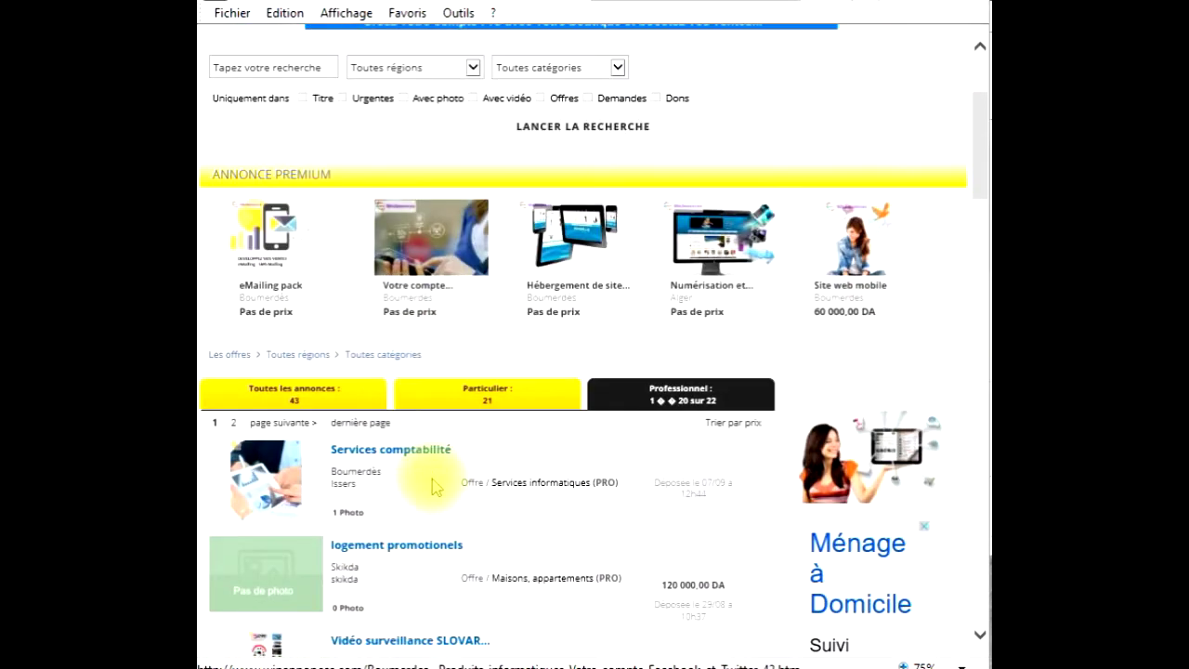
pyautogui.click(311, 406)
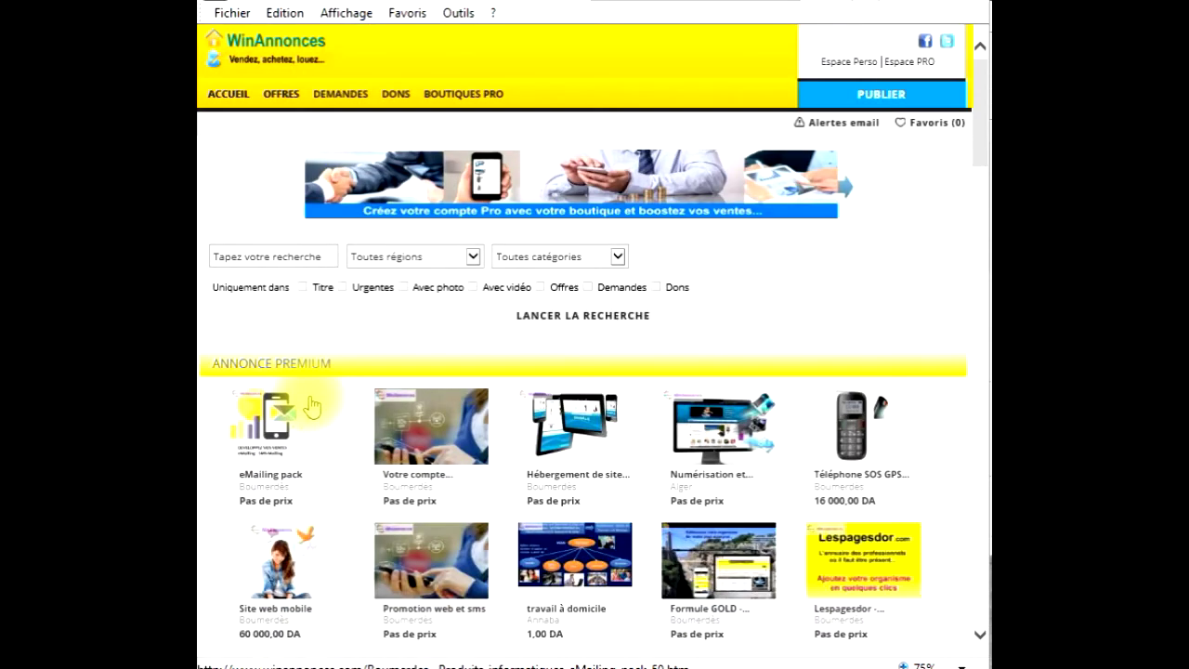
pyautogui.scroll(-3, 525, 574)
pyautogui.scroll(-3, 525, 573)
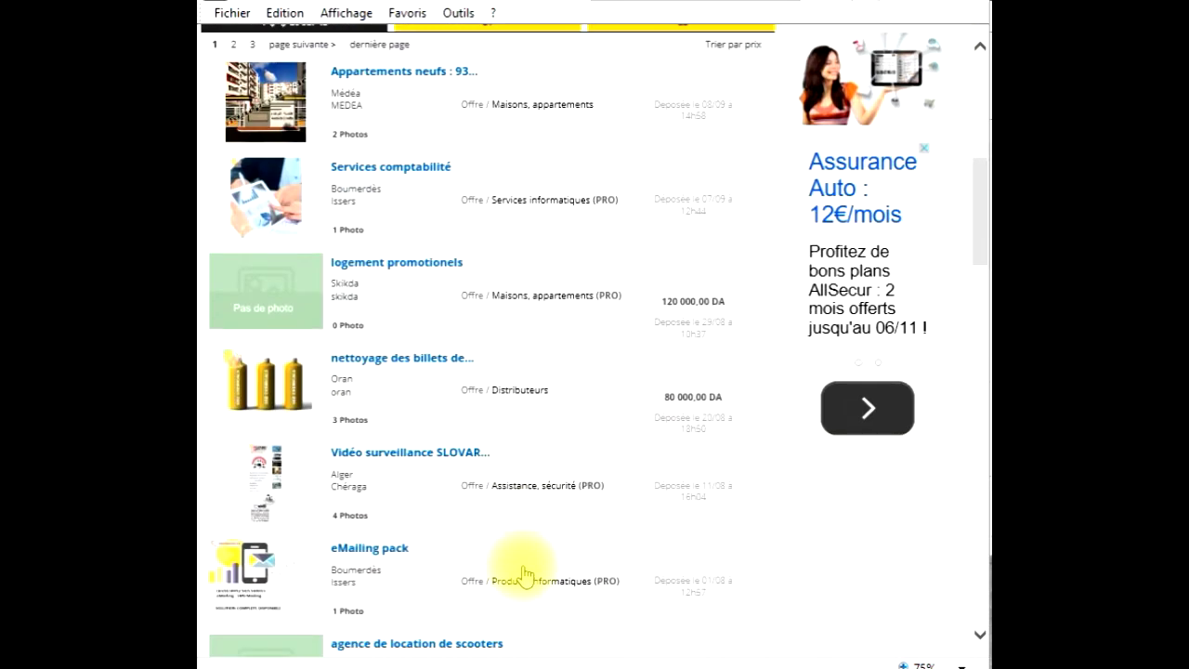
pyautogui.scroll(-9, 525, 573)
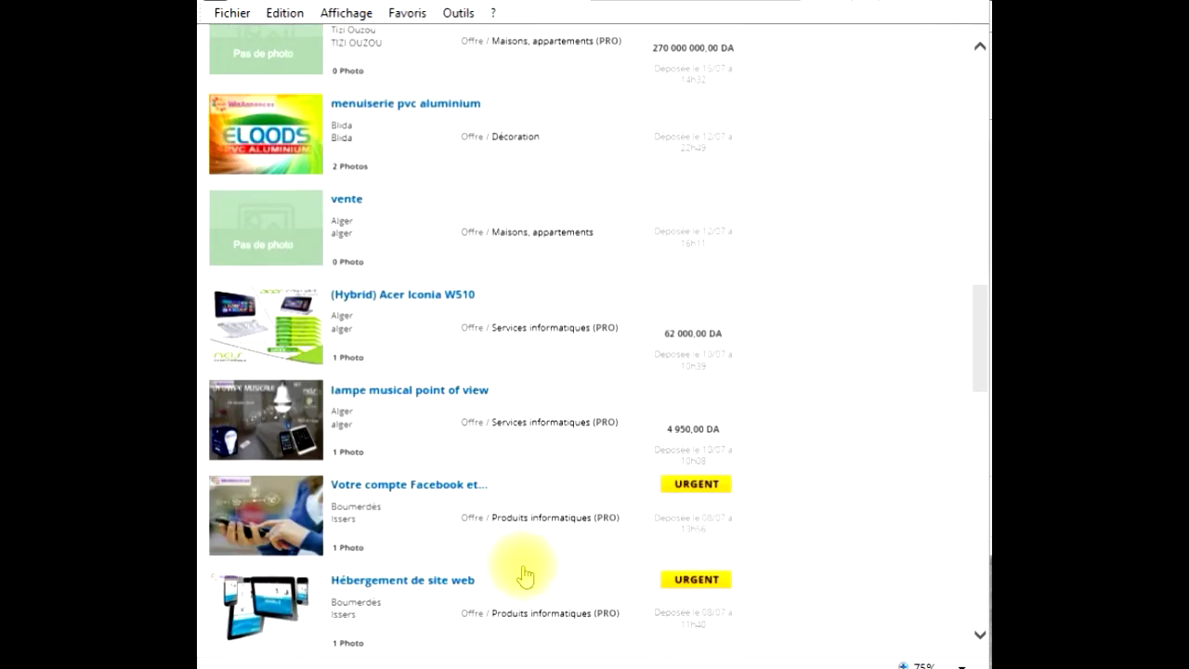
pyautogui.scroll(-2, 523, 573)
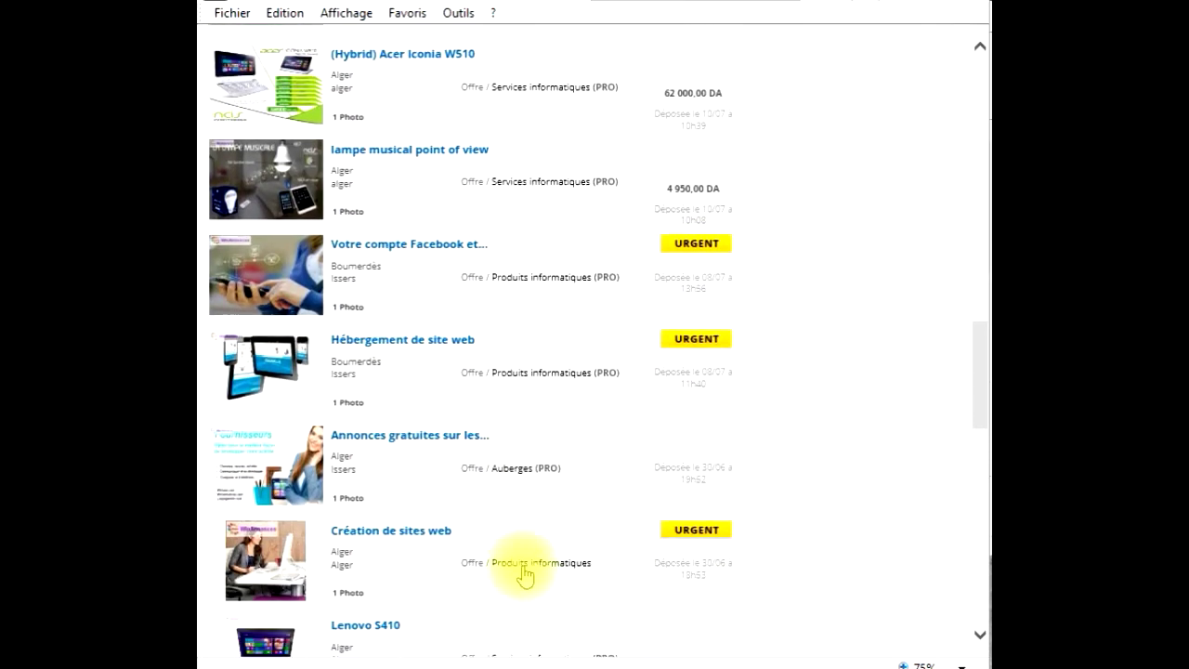
pyautogui.moveTo(678, 296)
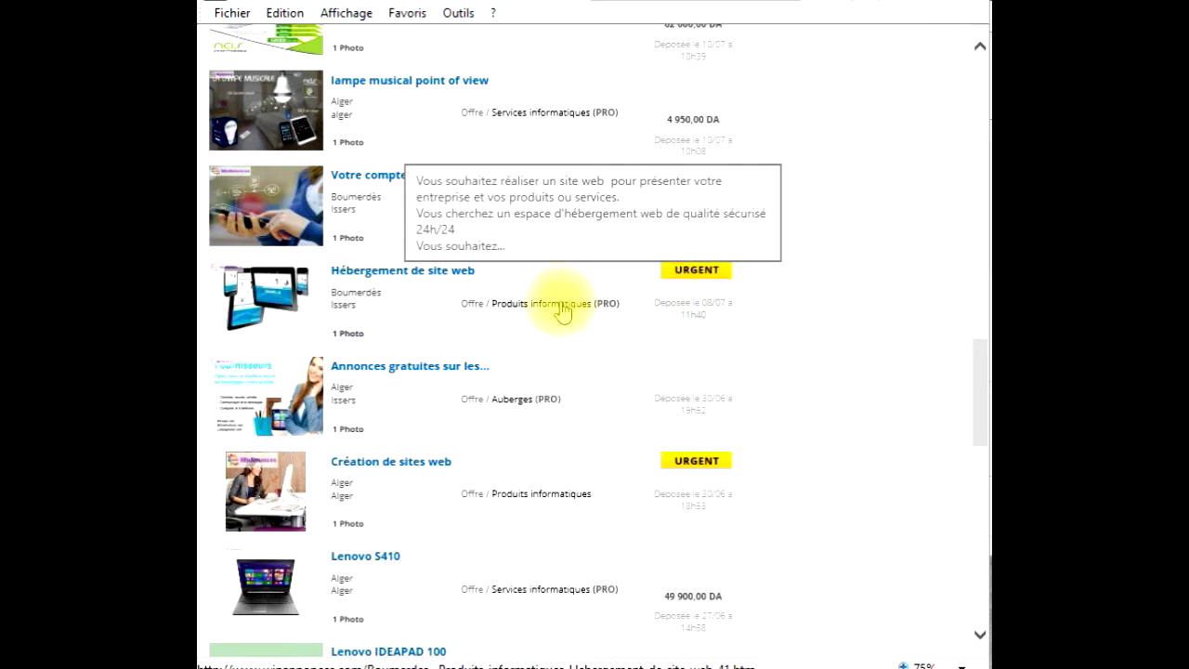
pyautogui.moveTo(471, 424)
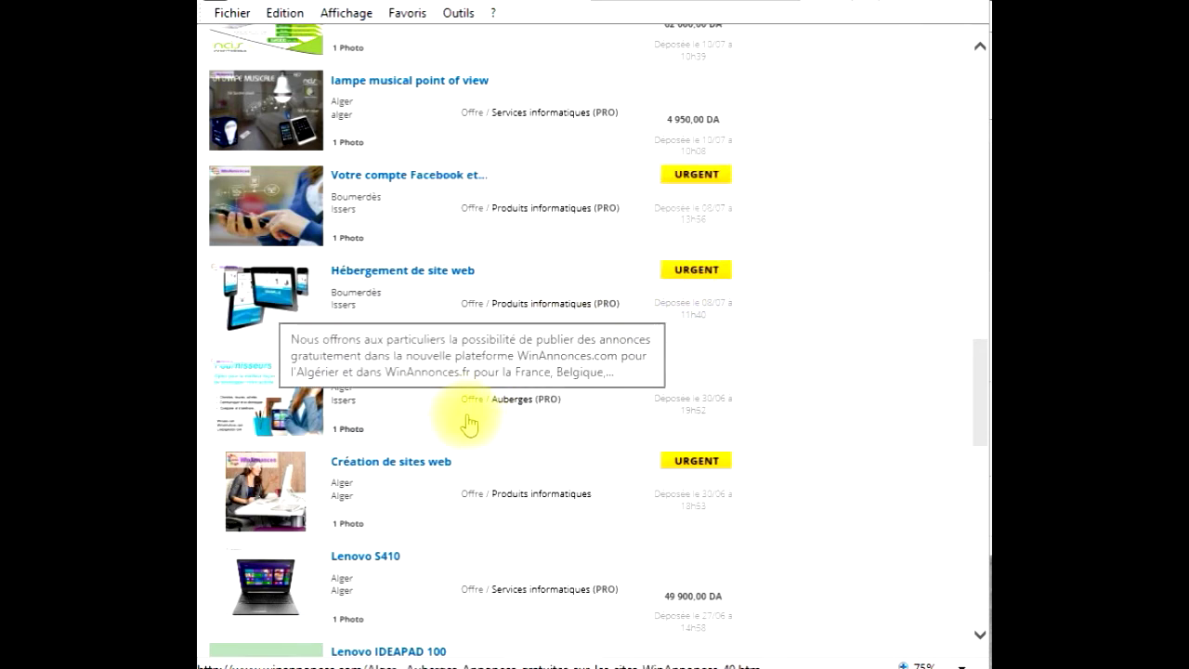
# - Open the Lenovo S410 ad and review its specifications and 49 900,00 DA price
pyautogui.click(293, 599)
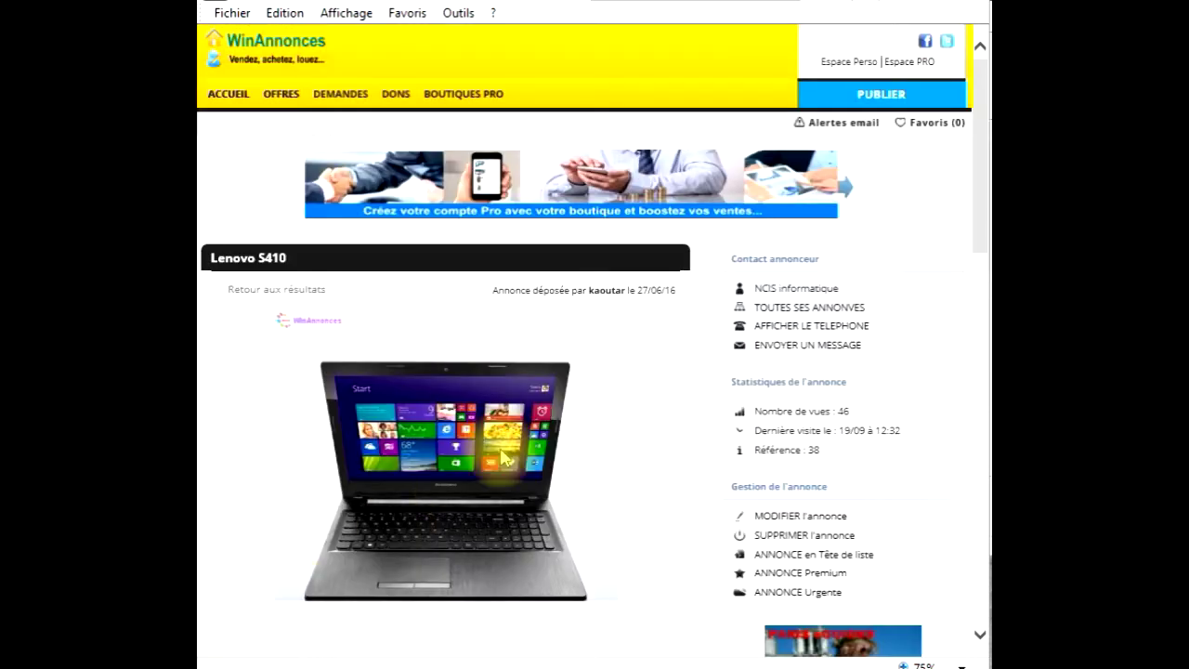
pyautogui.scroll(-5, 600, 447)
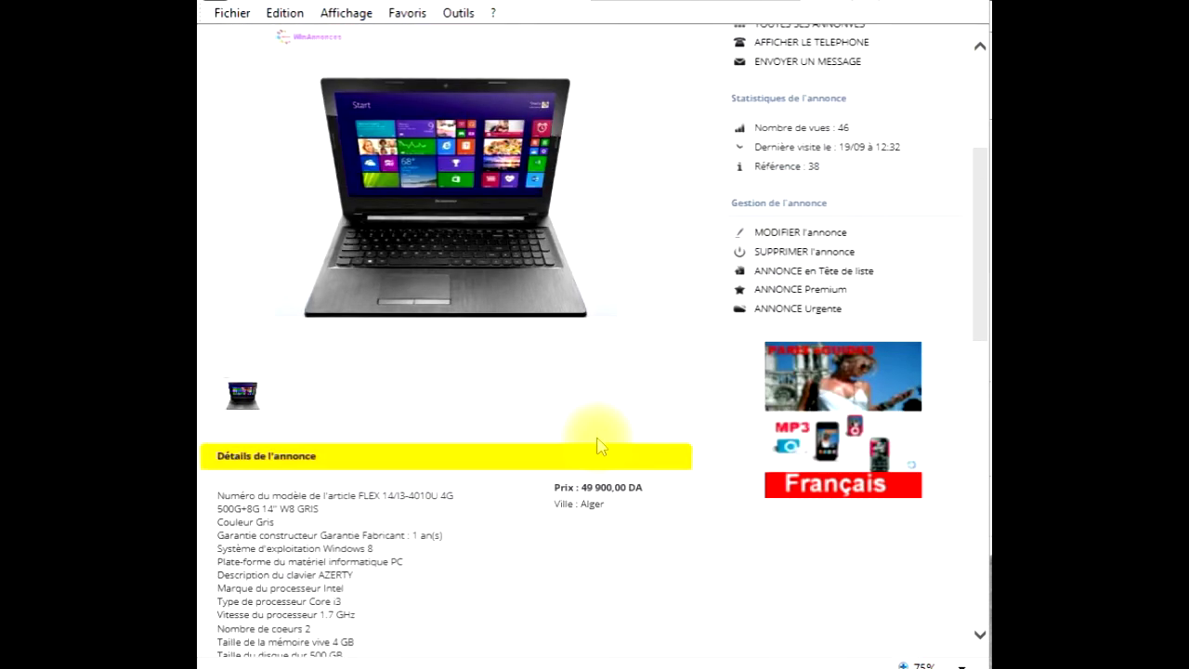
pyautogui.moveTo(293, 567); pyautogui.dragTo(226, 316)
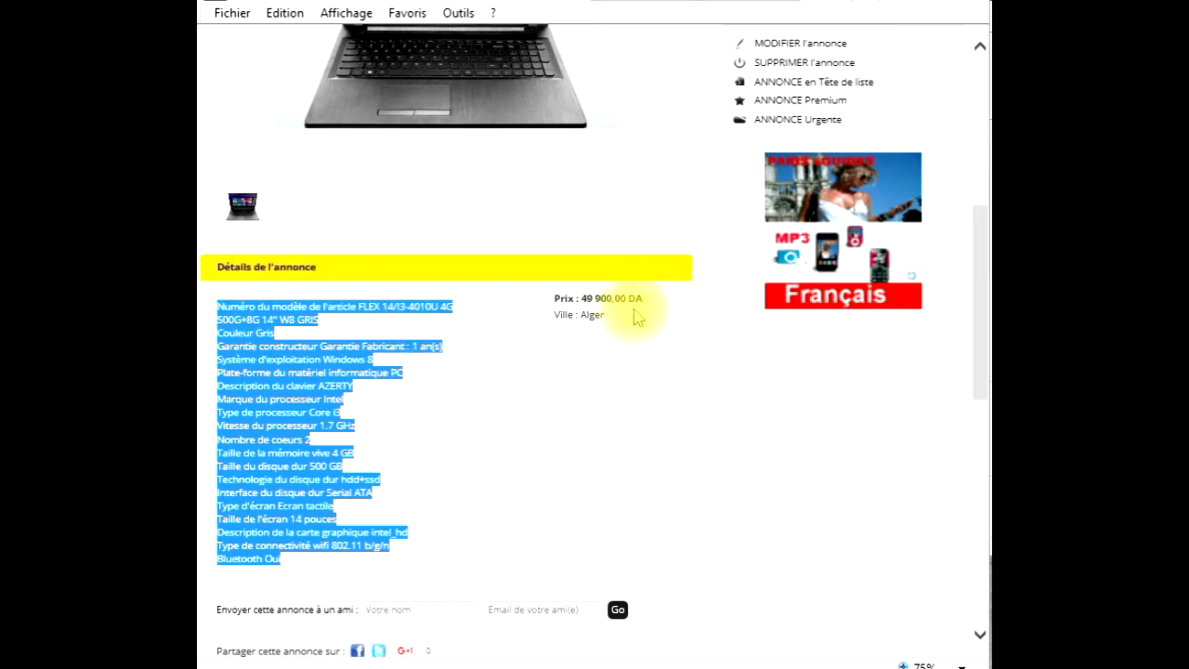
pyautogui.moveTo(648, 300); pyautogui.dragTo(586, 298)
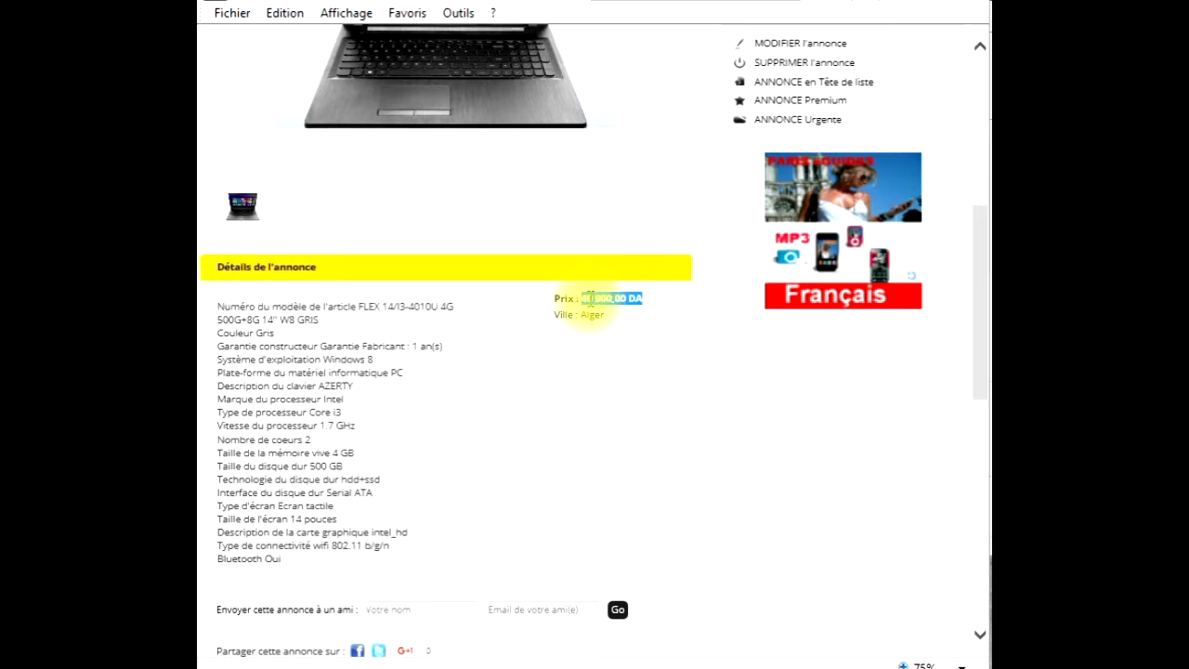
pyautogui.click(563, 443)
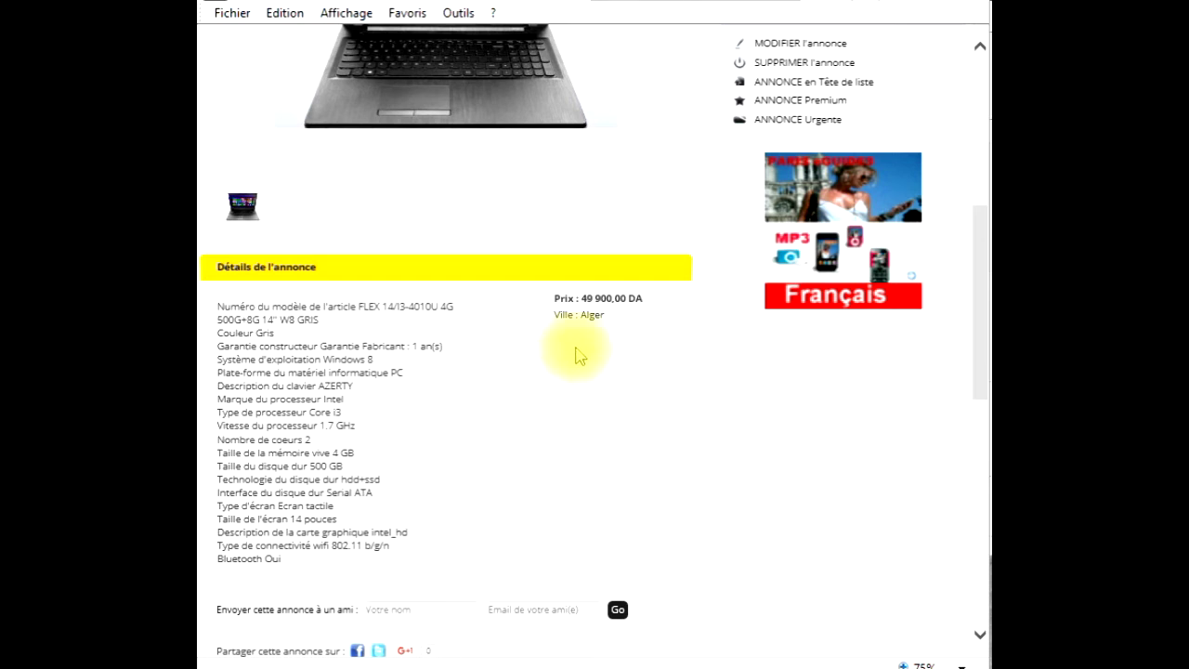
# - Zoom and pan the Géolocaliser map in on the ad's Algiers location
pyautogui.scroll(-3, 474, 438)
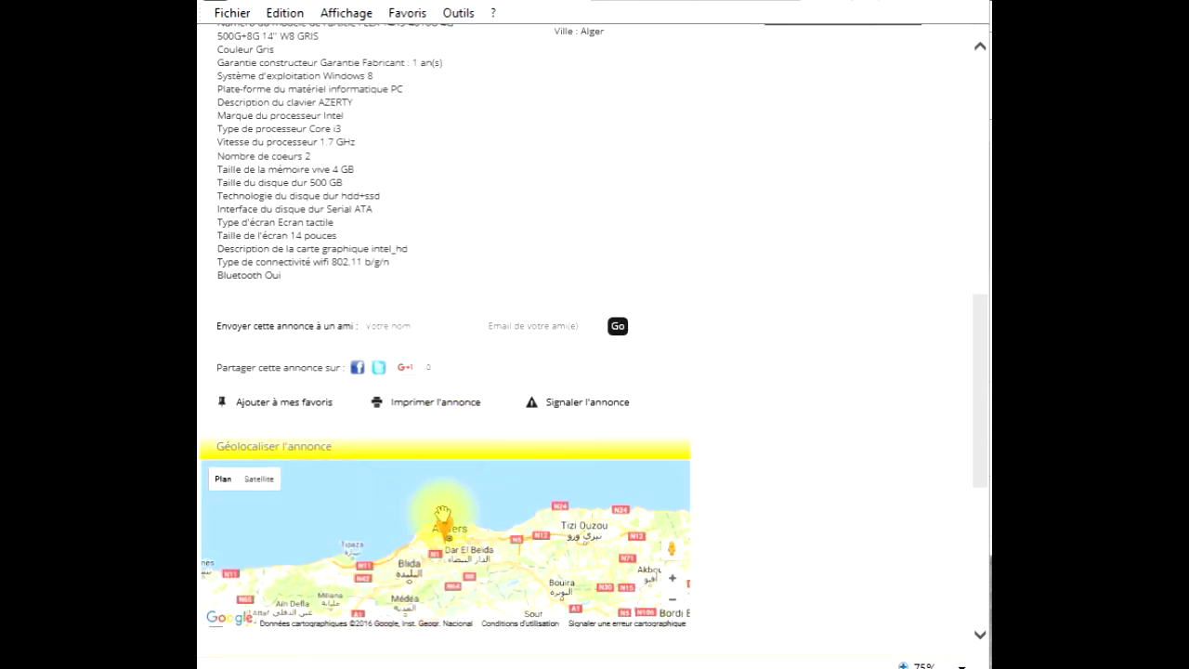
pyautogui.doubleClick(517, 587)
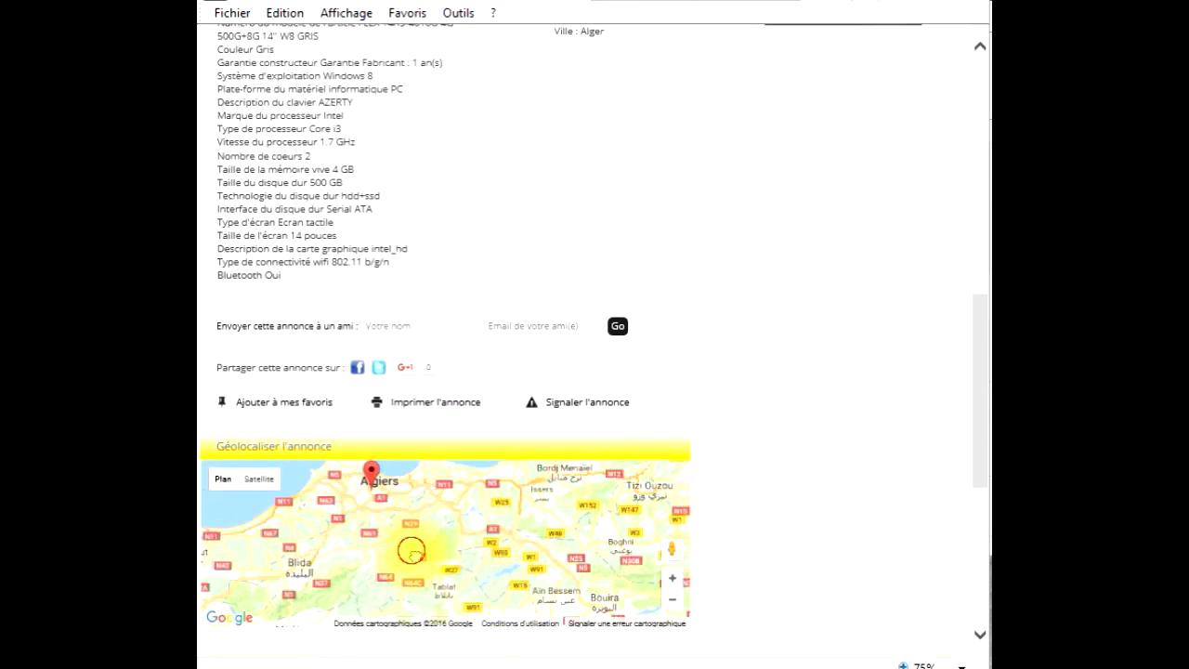
pyautogui.moveTo(412, 549); pyautogui.dragTo(468, 577)
pyautogui.click(468, 563)
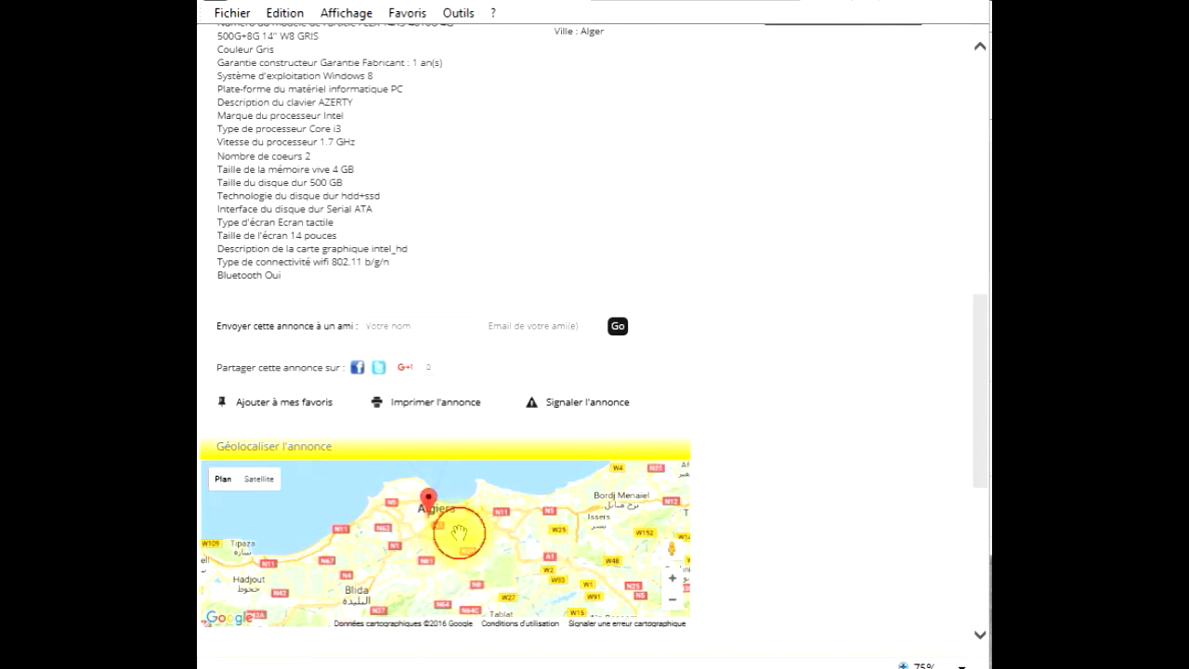
pyautogui.doubleClick(459, 533)
pyautogui.moveTo(459, 533)
pyautogui.mouseDown()
pyautogui.moveTo(507, 566)
pyautogui.moveTo(472, 583)
pyautogui.mouseUp()
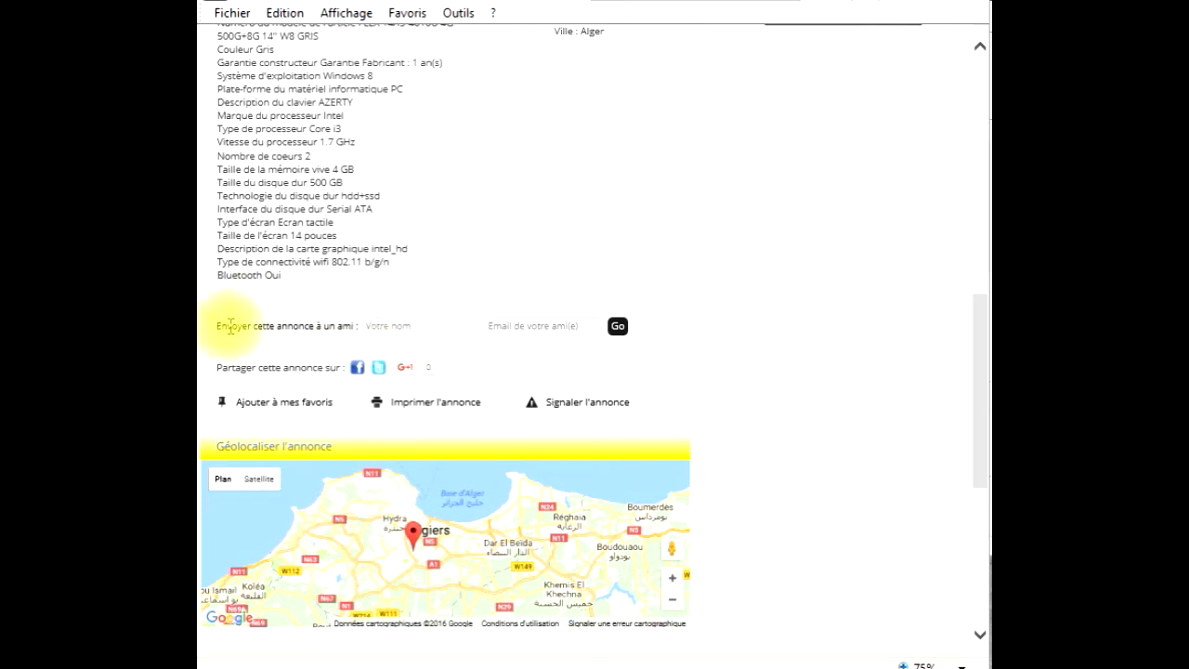
# - Look over the send-to-a-friend section and click into its name field
pyautogui.moveTo(214, 325); pyautogui.dragTo(333, 326)
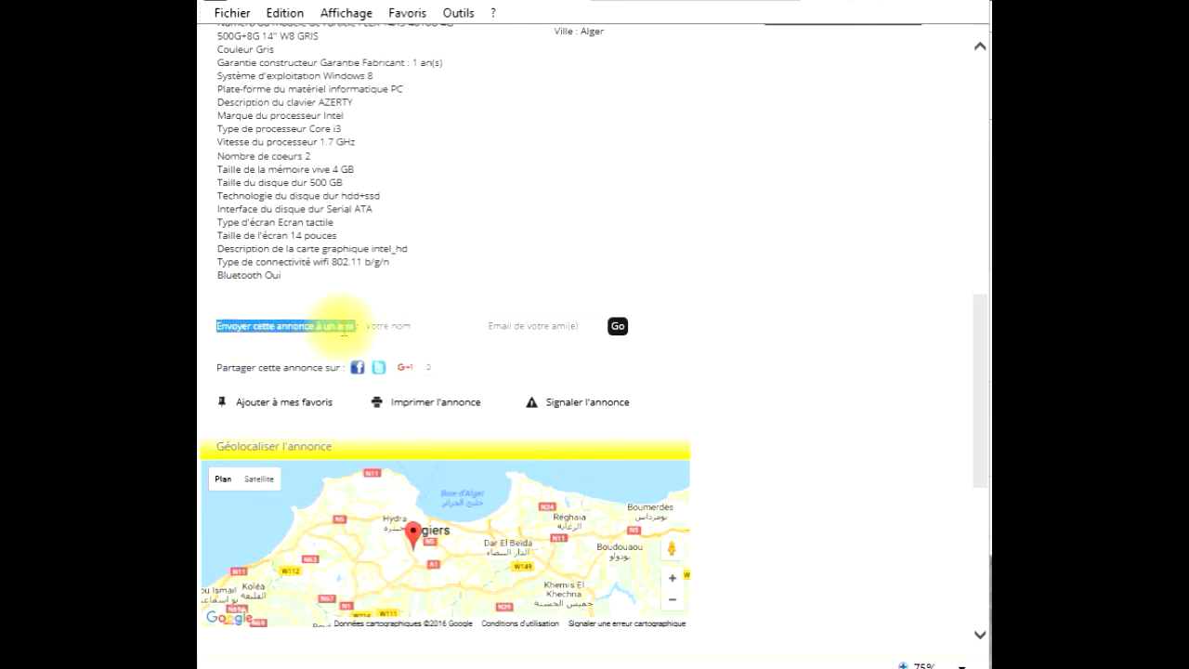
pyautogui.click(502, 340)
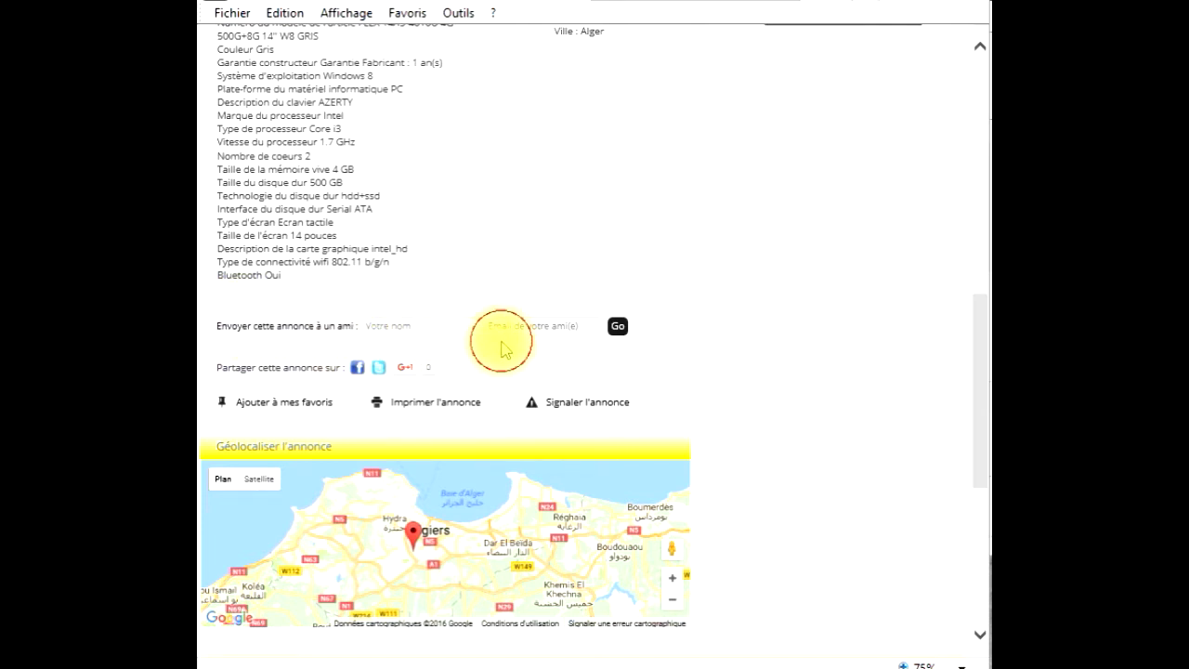
pyautogui.click(430, 327)
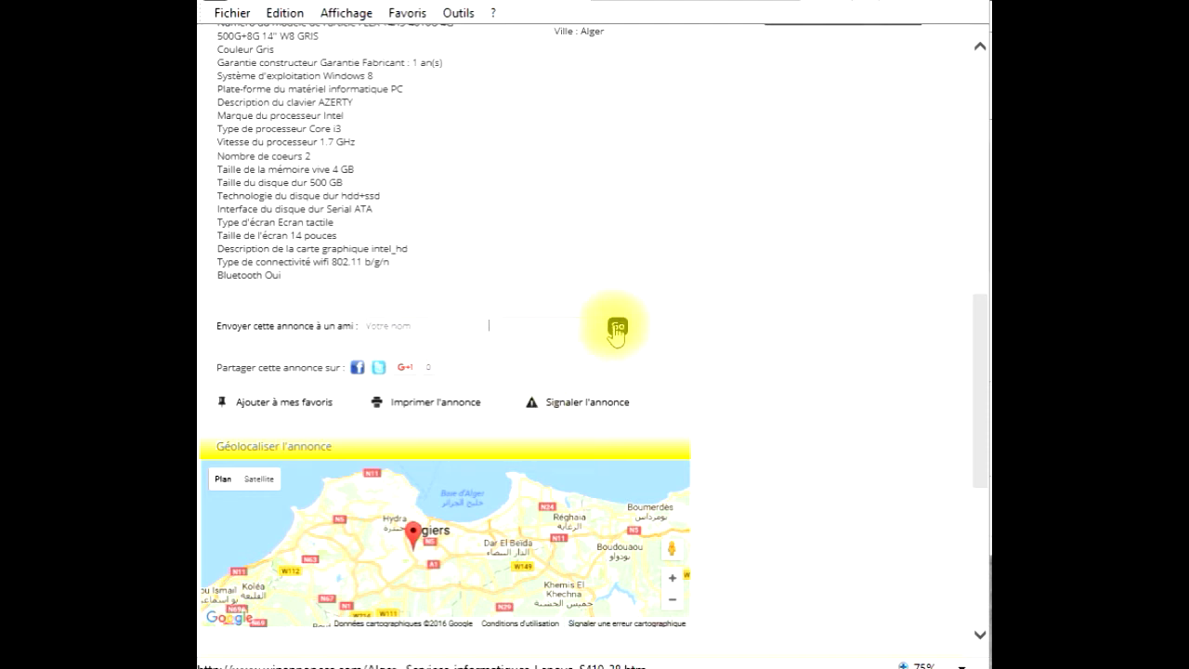
pyautogui.click(542, 357)
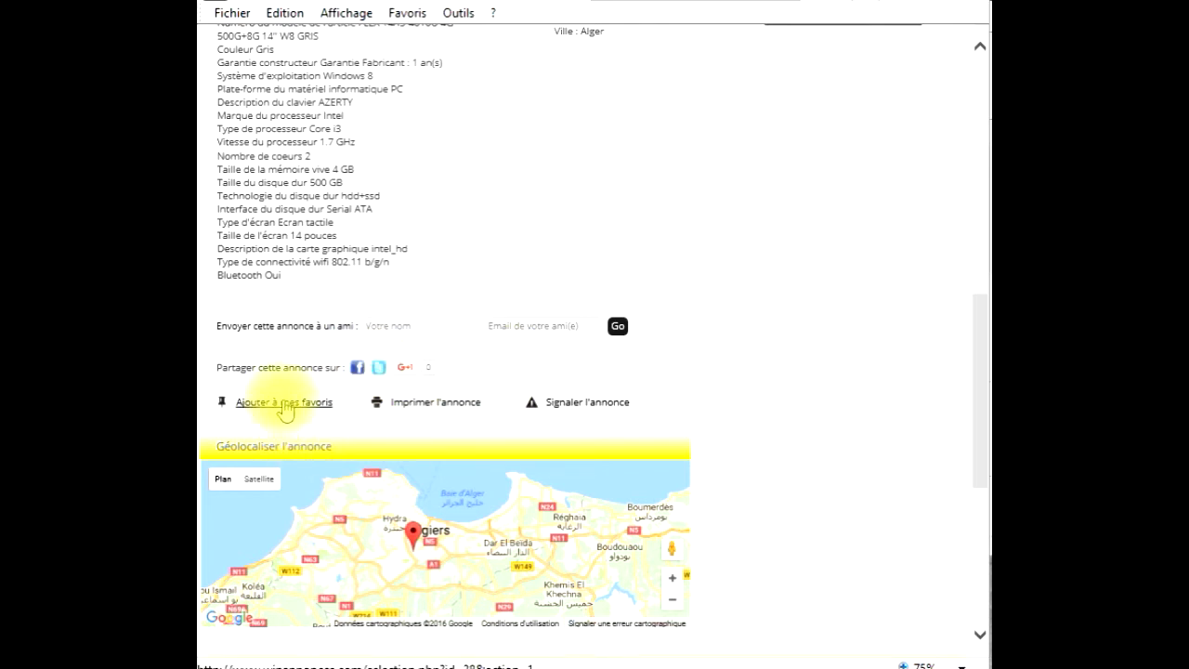
pyautogui.click(283, 405)
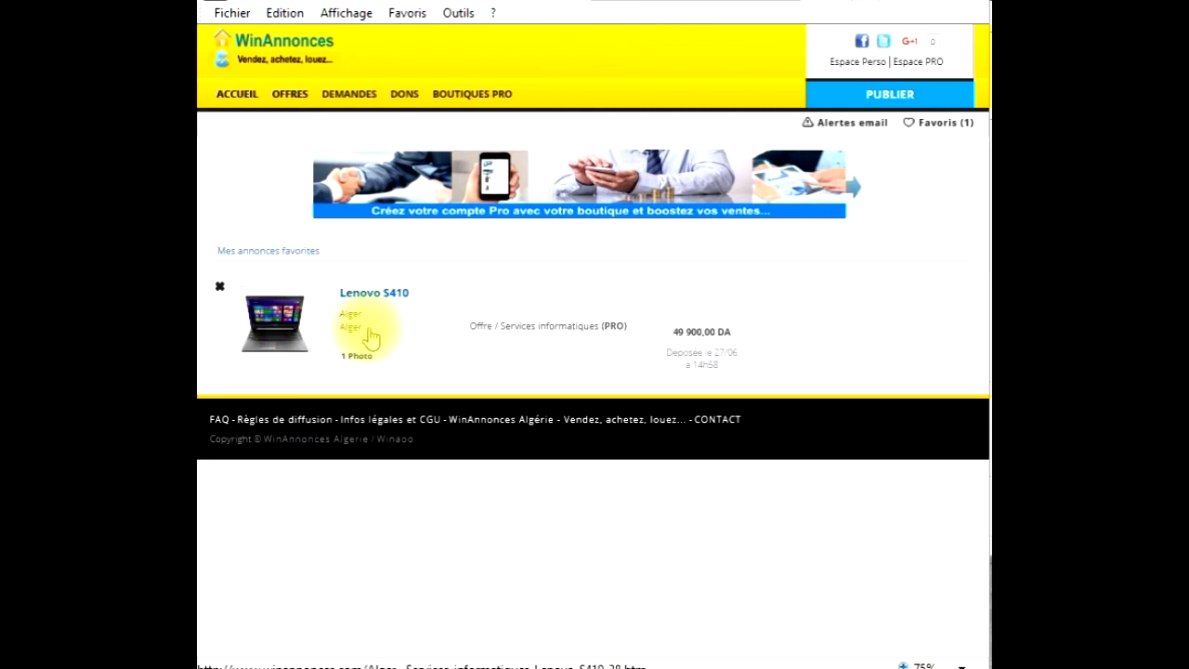
pyautogui.click(236, 94)
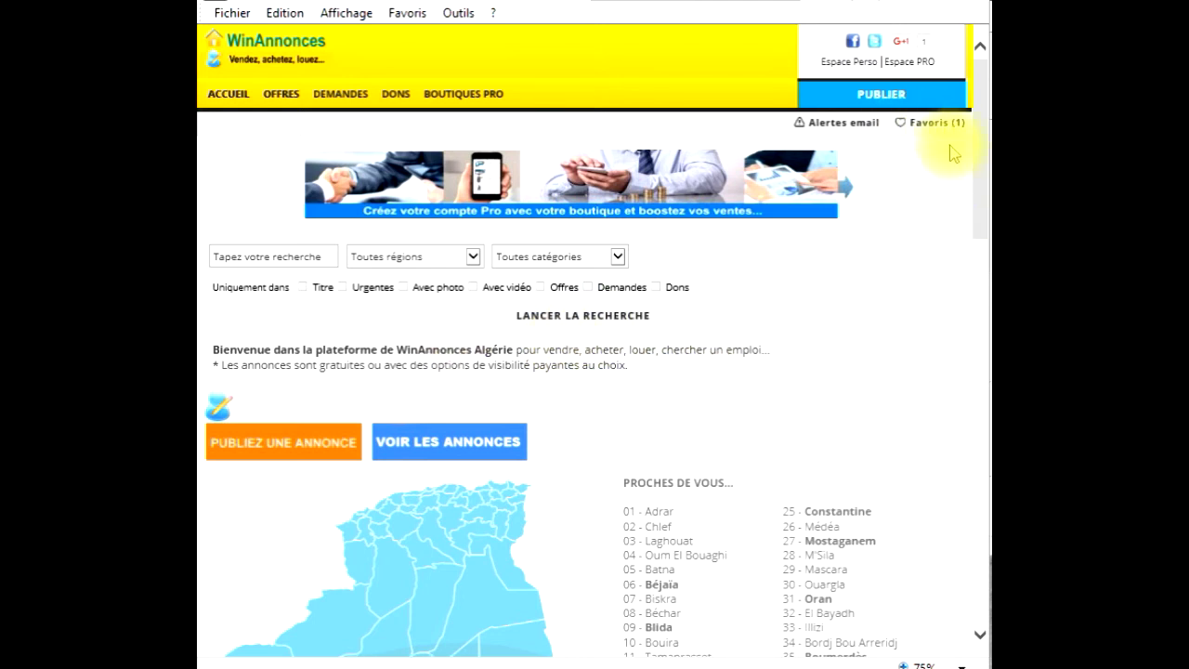
pyautogui.click(931, 131)
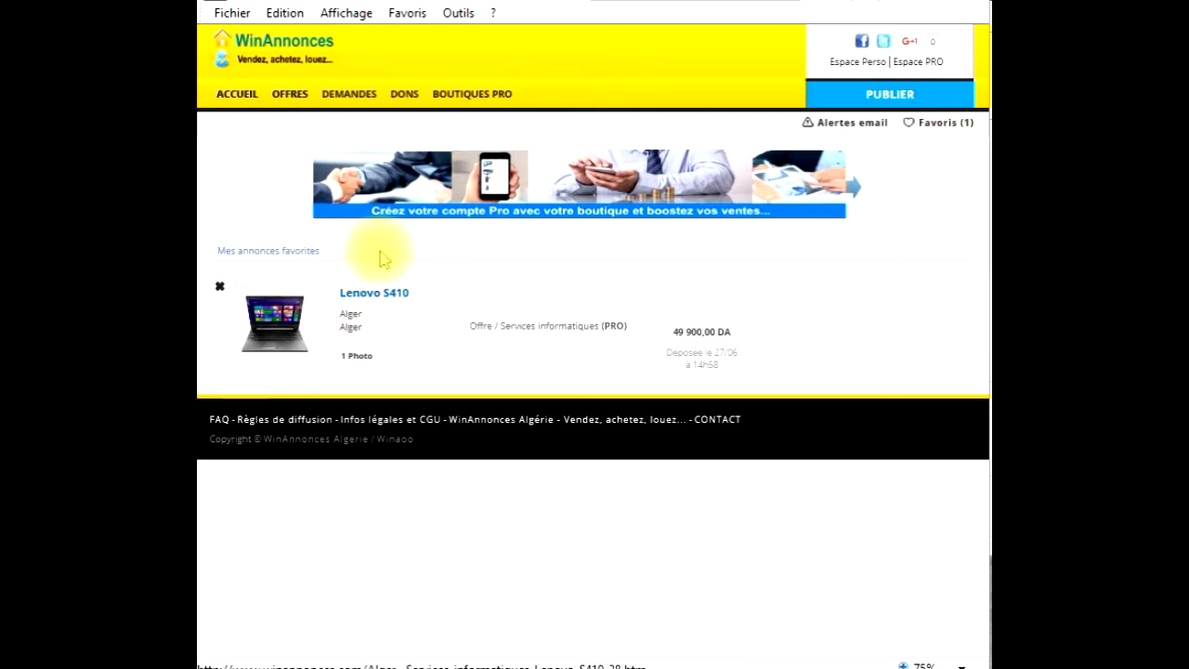
pyautogui.click(238, 97)
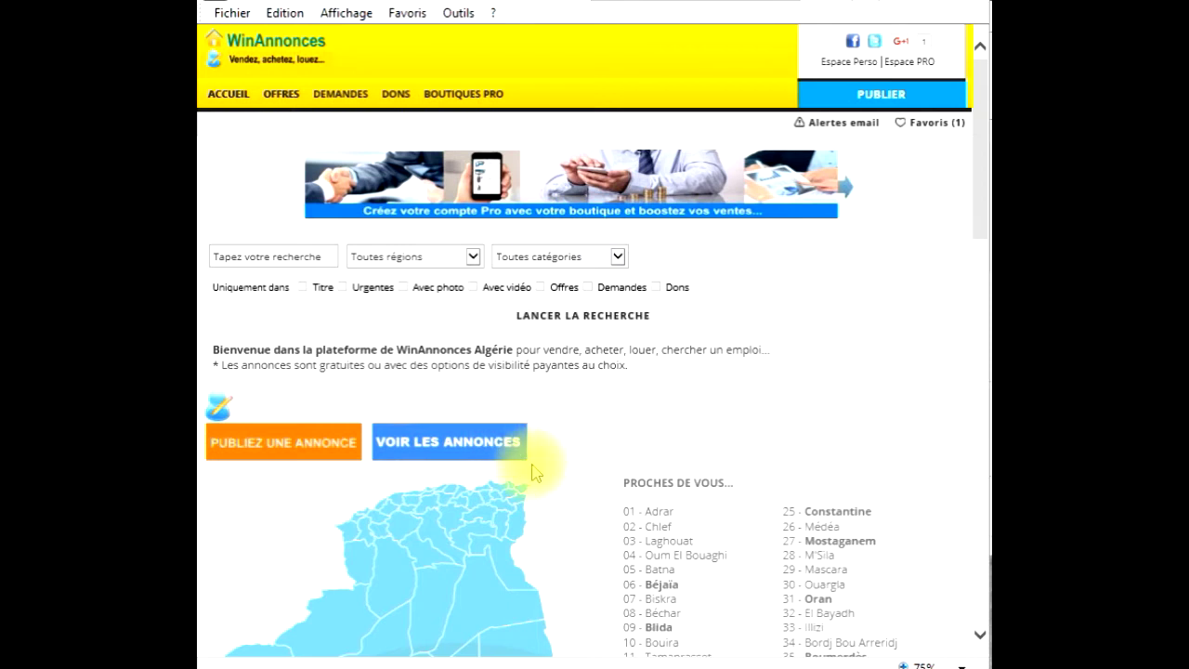
# - Open the Téléphone SOS GPS pour handicapés premium ad from the offers listing
pyautogui.click(474, 438)
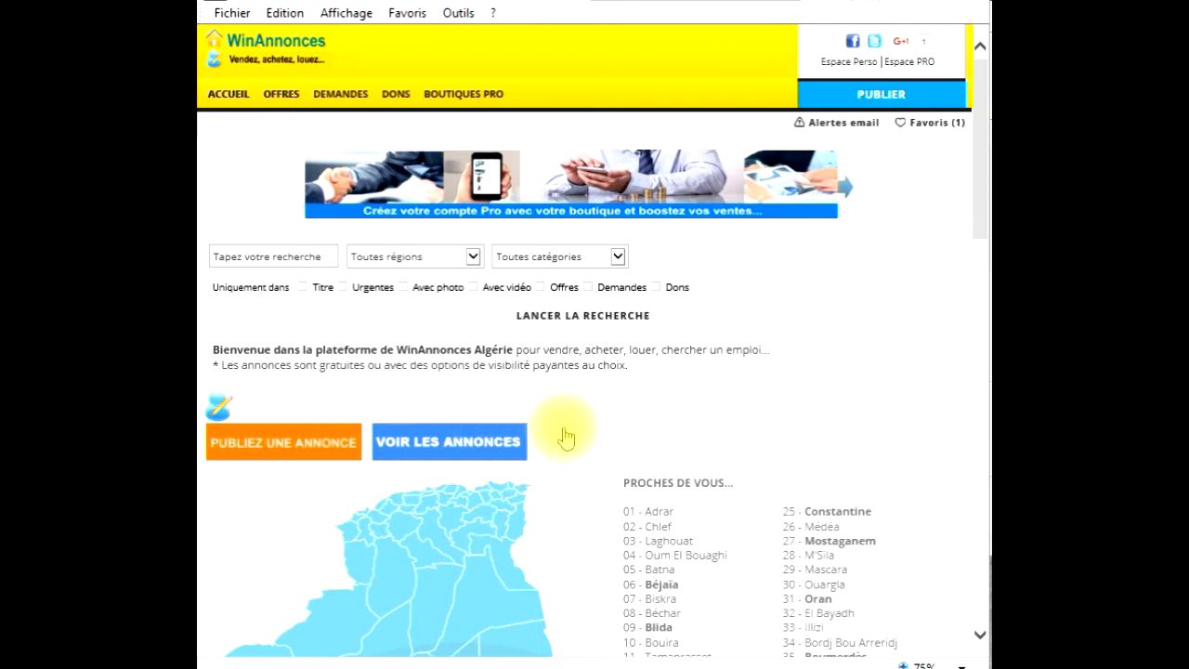
pyautogui.scroll(-4, 567, 439)
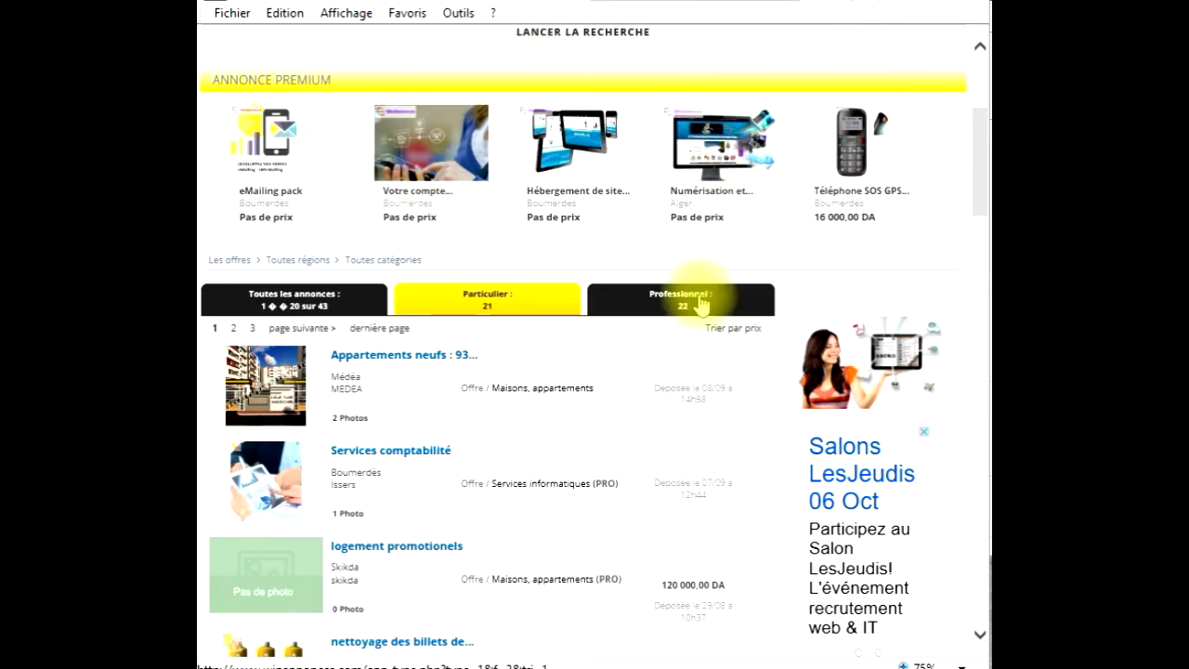
pyautogui.click(839, 153)
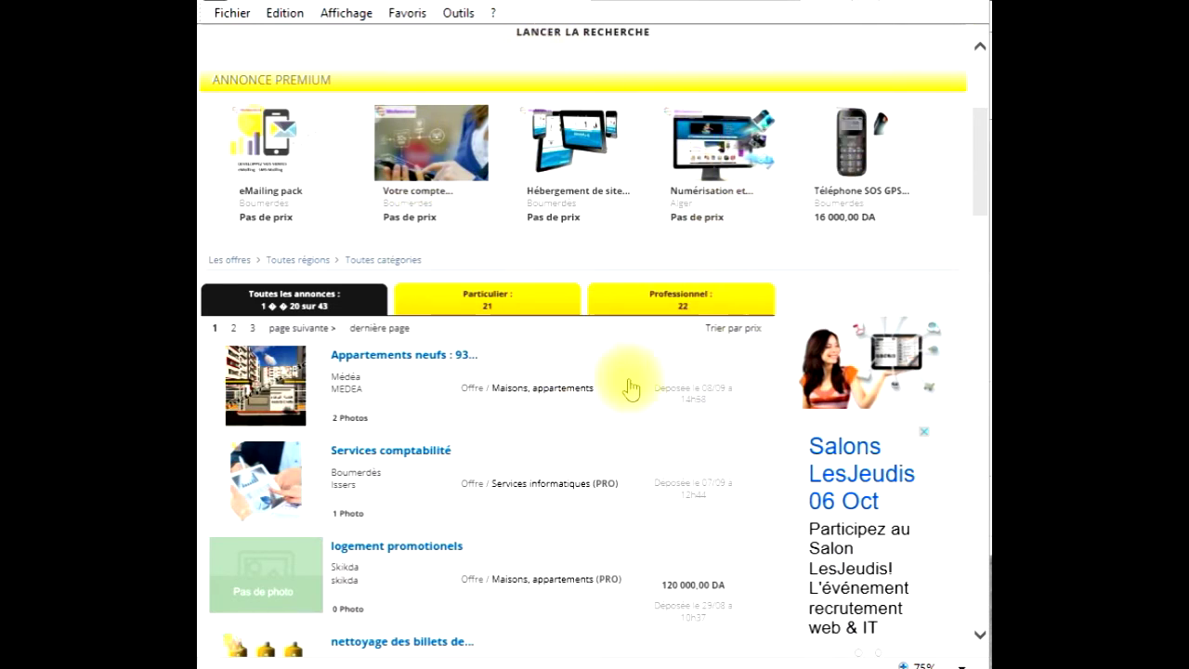
pyautogui.scroll(-5, 499, 456)
# - Read through the SOS GPS phone ad's description paragraph
pyautogui.moveTo(363, 400); pyautogui.dragTo(218, 305)
pyautogui.click(244, 310)
pyautogui.moveTo(336, 387); pyautogui.dragTo(223, 295)
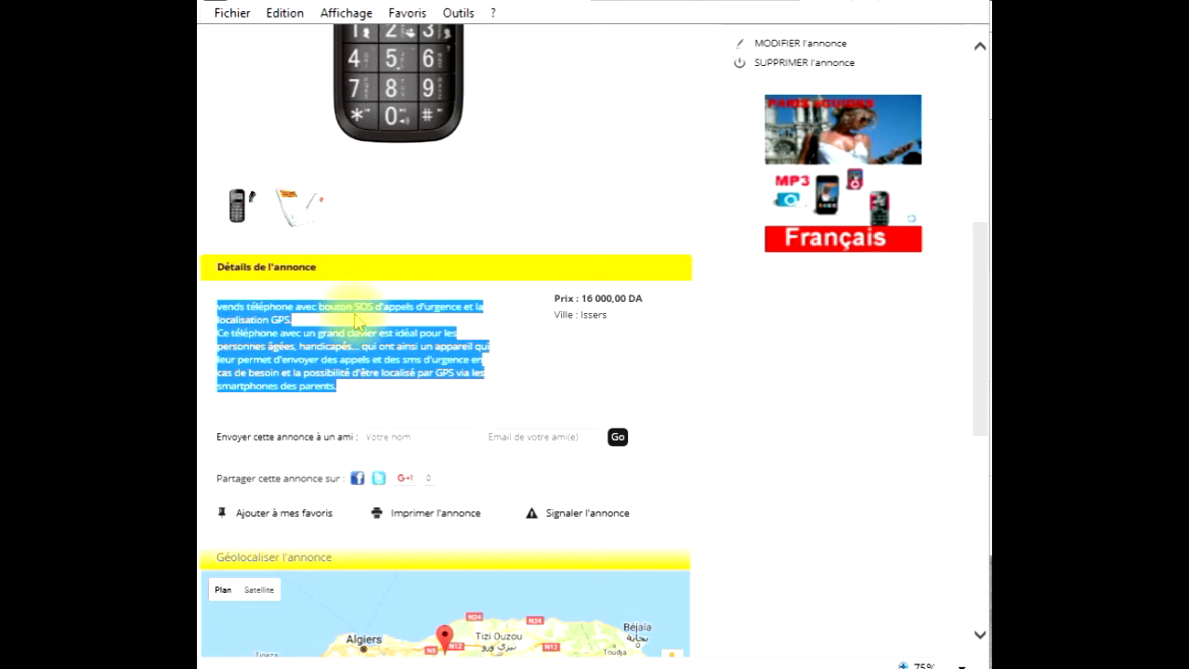
pyautogui.click(629, 319)
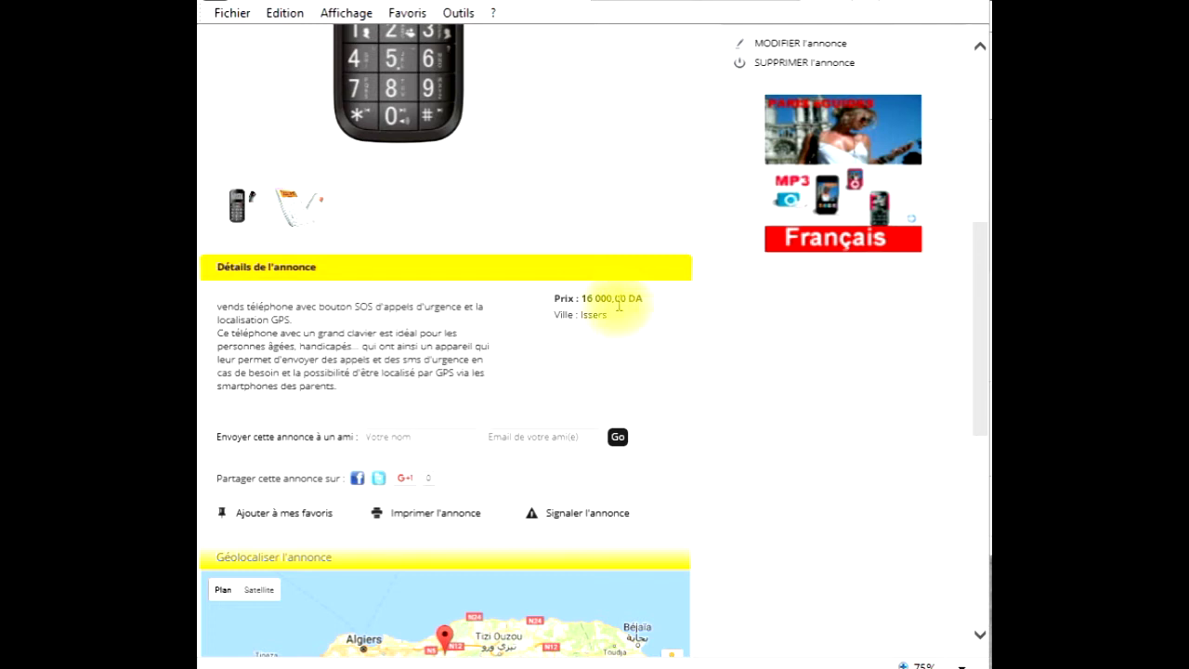
pyautogui.scroll(-2, 667, 385)
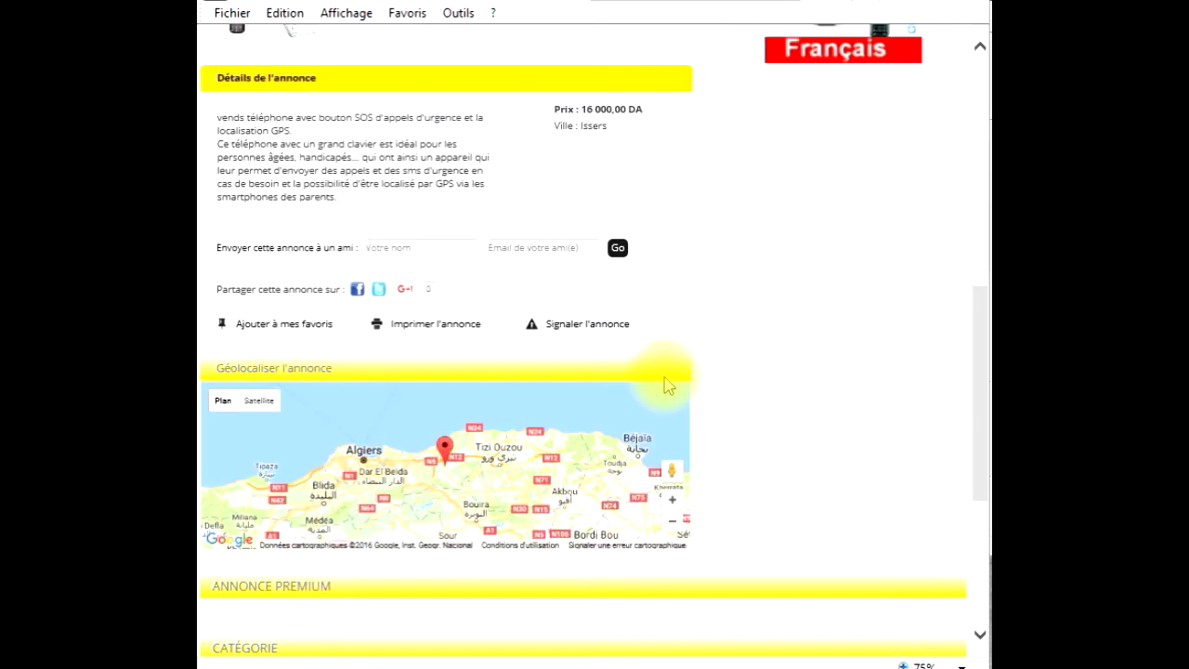
pyautogui.scroll(5, 667, 385)
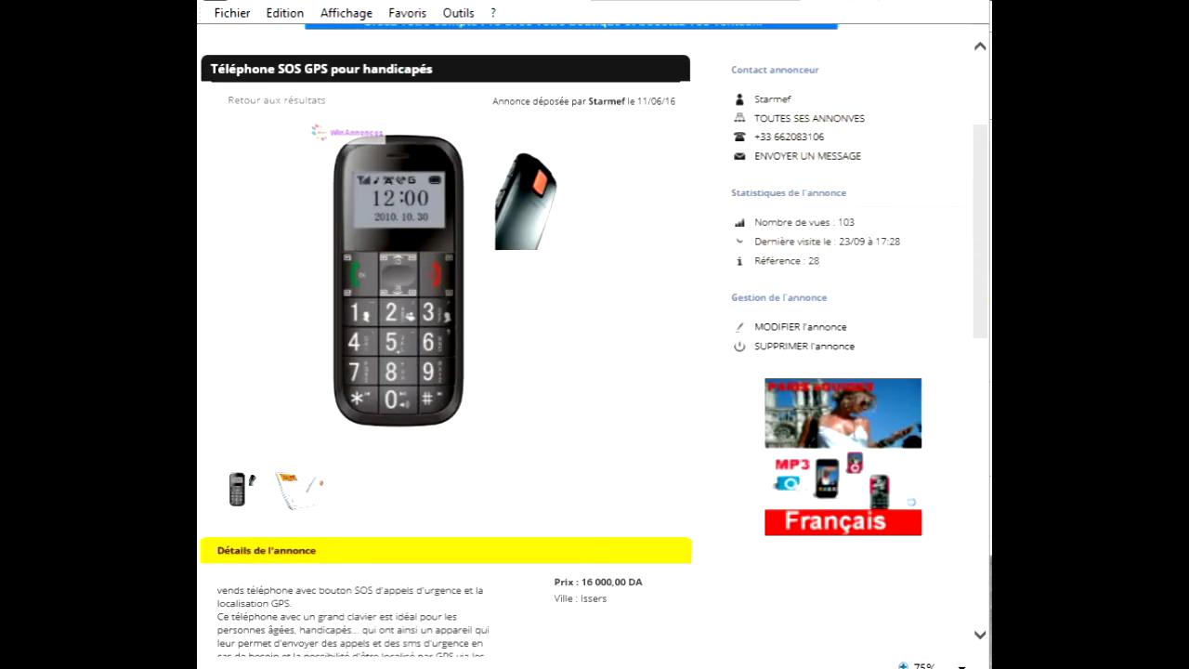
# - Check the seller's phone number and bring up the ENVOYER UN MESSAGE form
pyautogui.moveTo(846, 141); pyautogui.dragTo(761, 139)
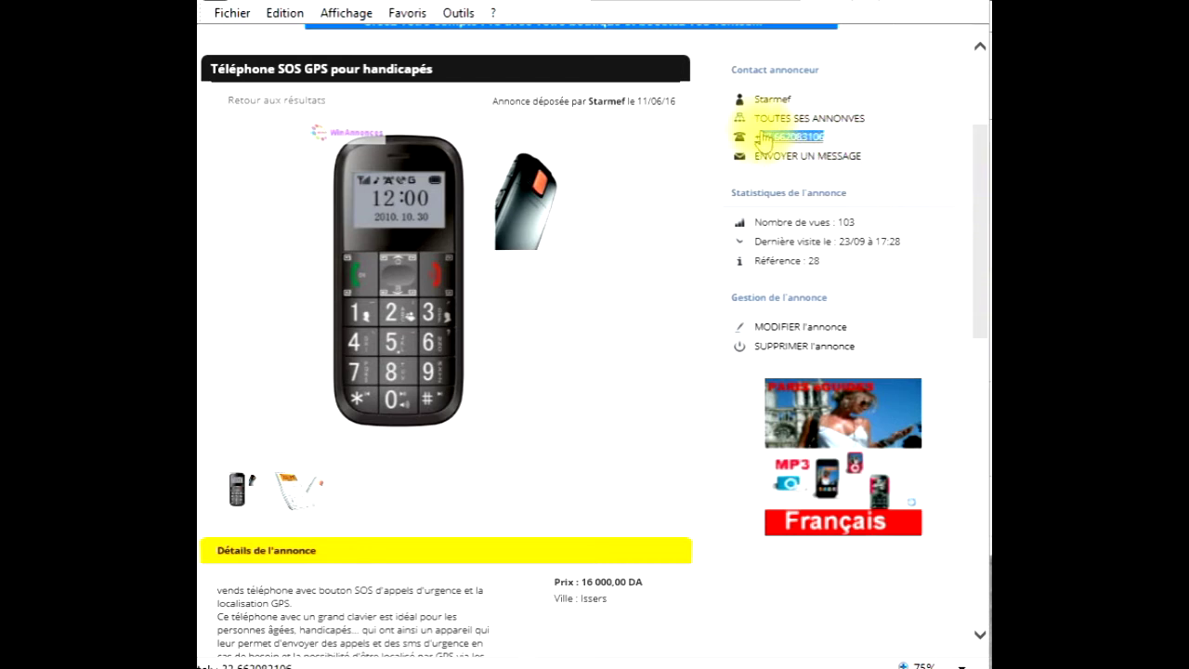
pyautogui.click(914, 163)
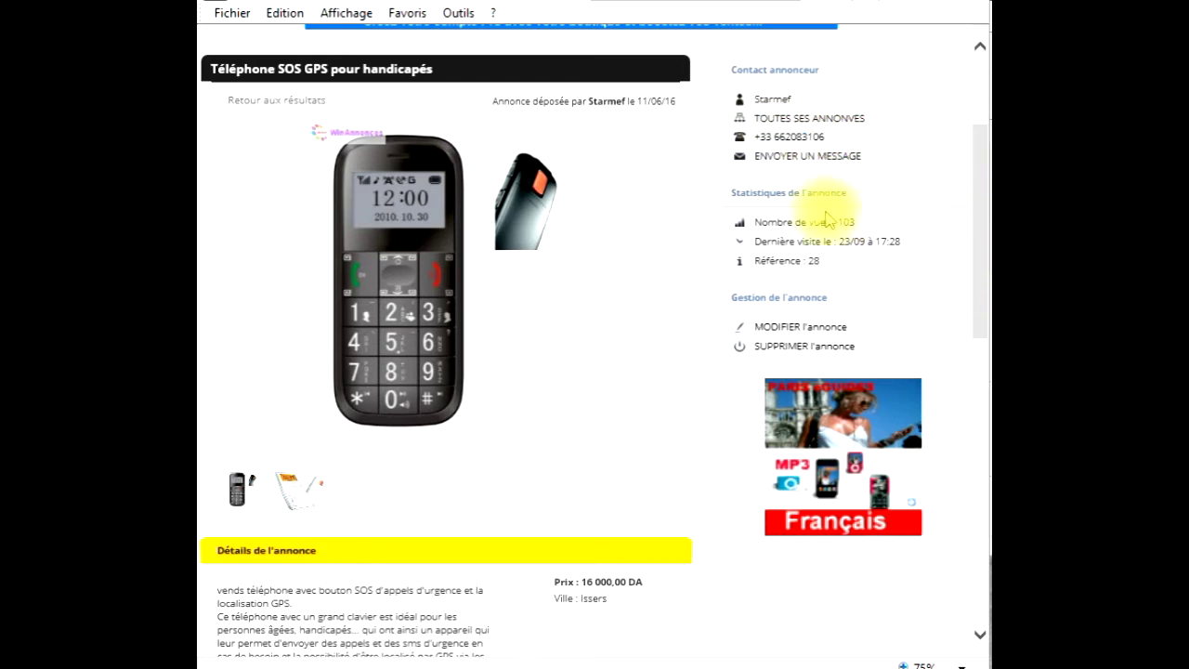
pyautogui.click(822, 158)
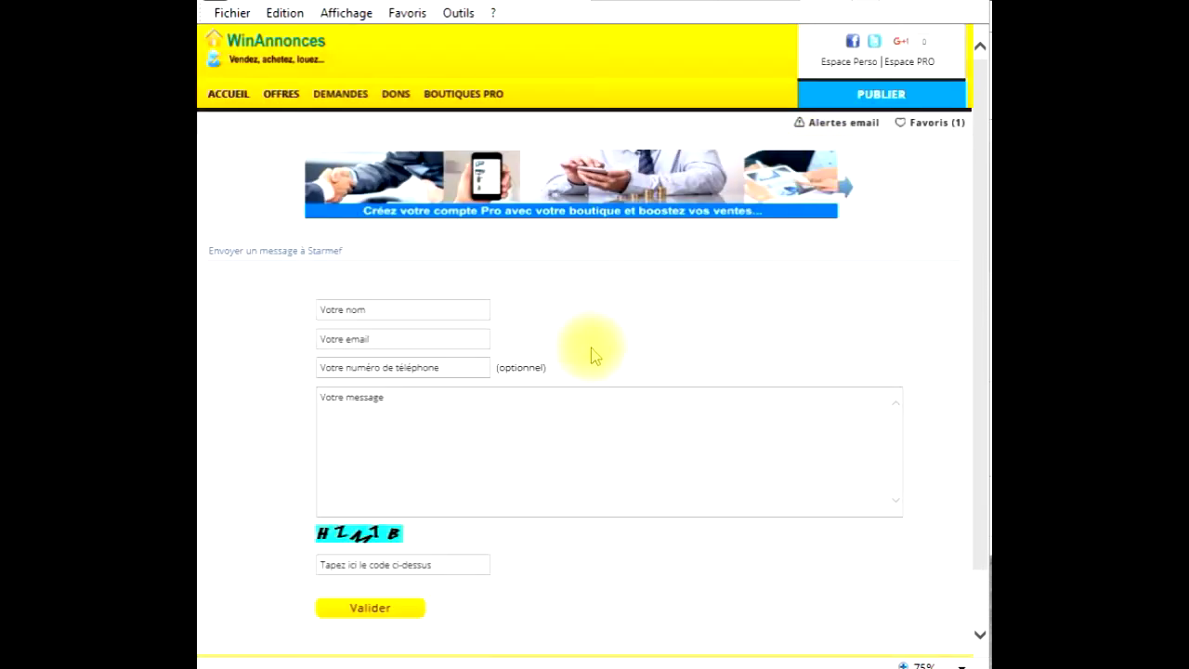
# - Step through the email, message and security code fields, then go to ACCUEIL unsent
pyautogui.click(372, 339)
pyautogui.click(366, 419)
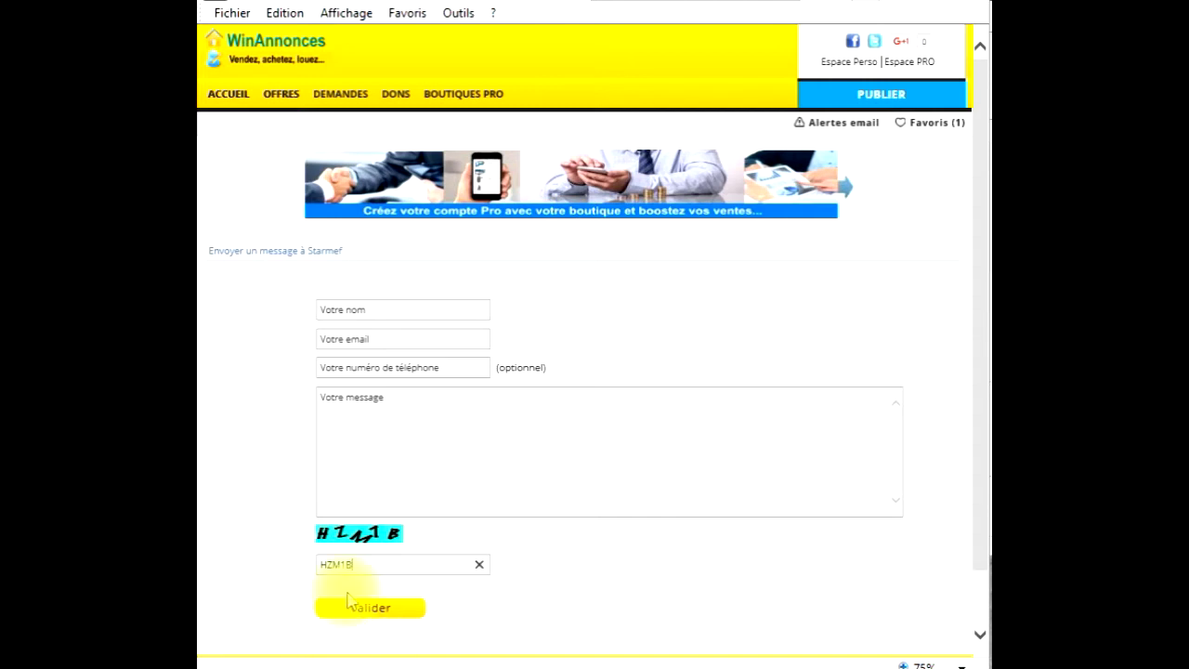
pyautogui.click(566, 600)
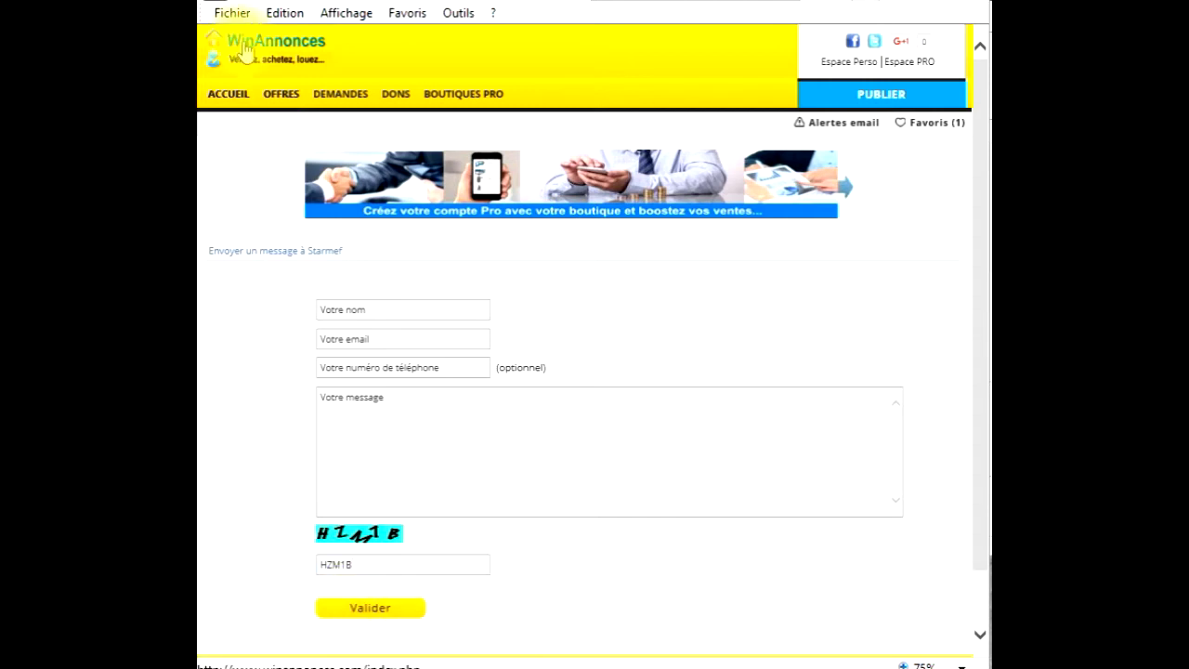
pyautogui.click(225, 97)
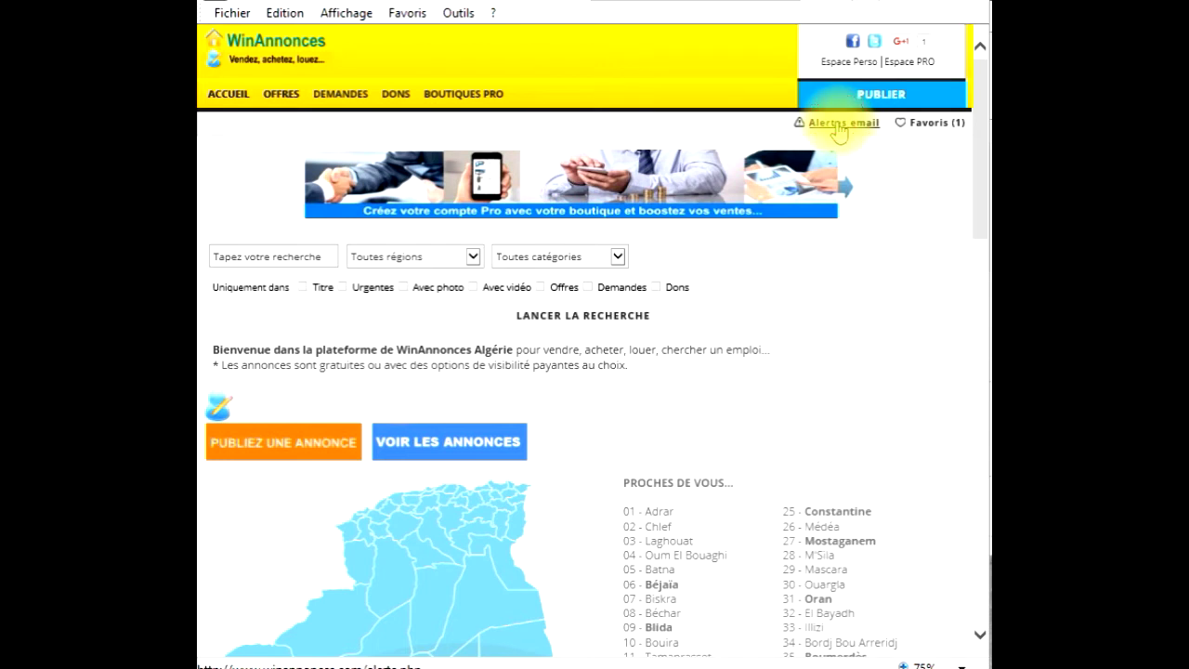
# - Open Alertes email and set region Alger and category Utilitaires, camions, cars
pyautogui.click(839, 125)
pyautogui.click(385, 308)
pyautogui.click(386, 339)
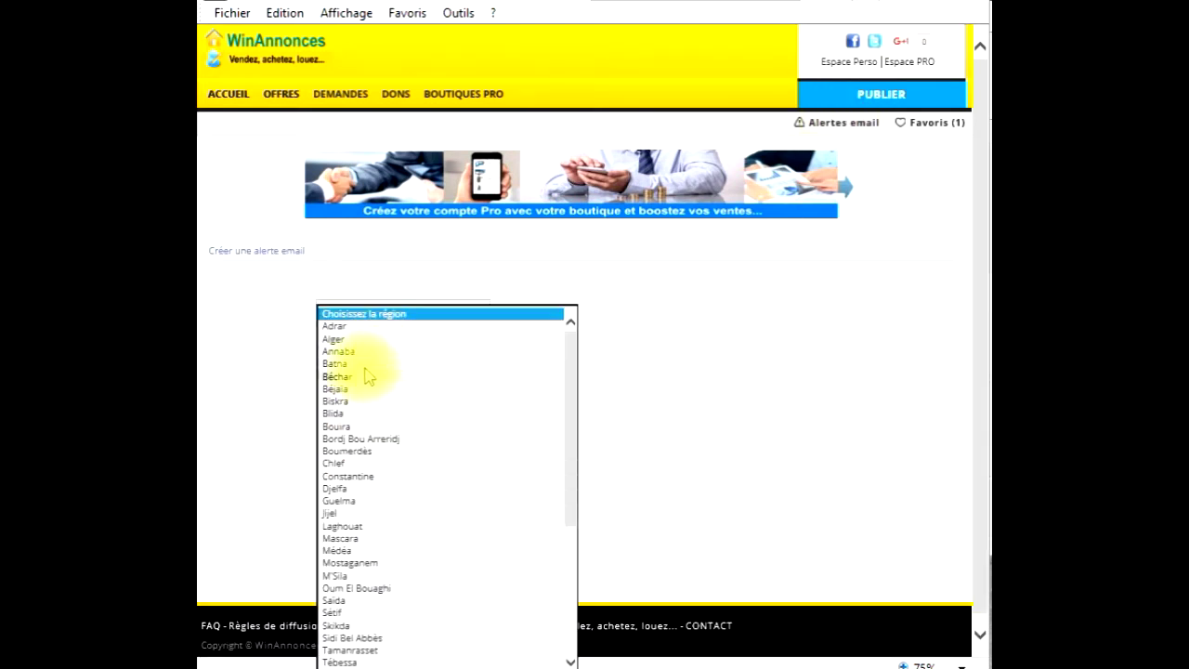
pyautogui.click(356, 338)
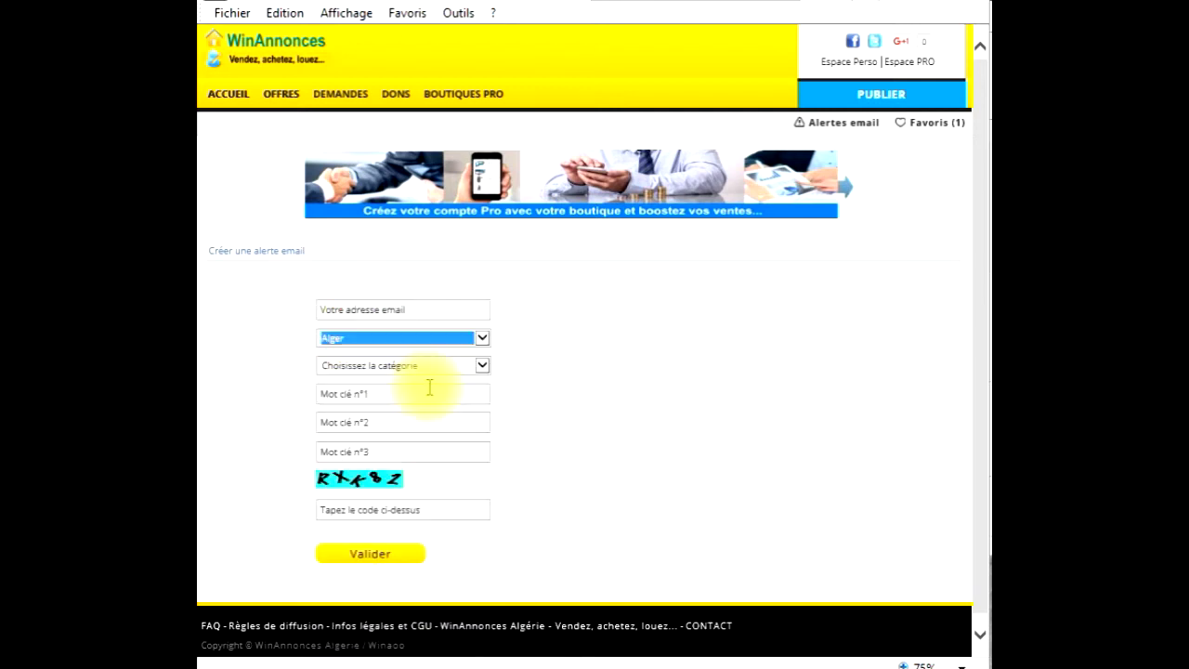
pyautogui.click(412, 366)
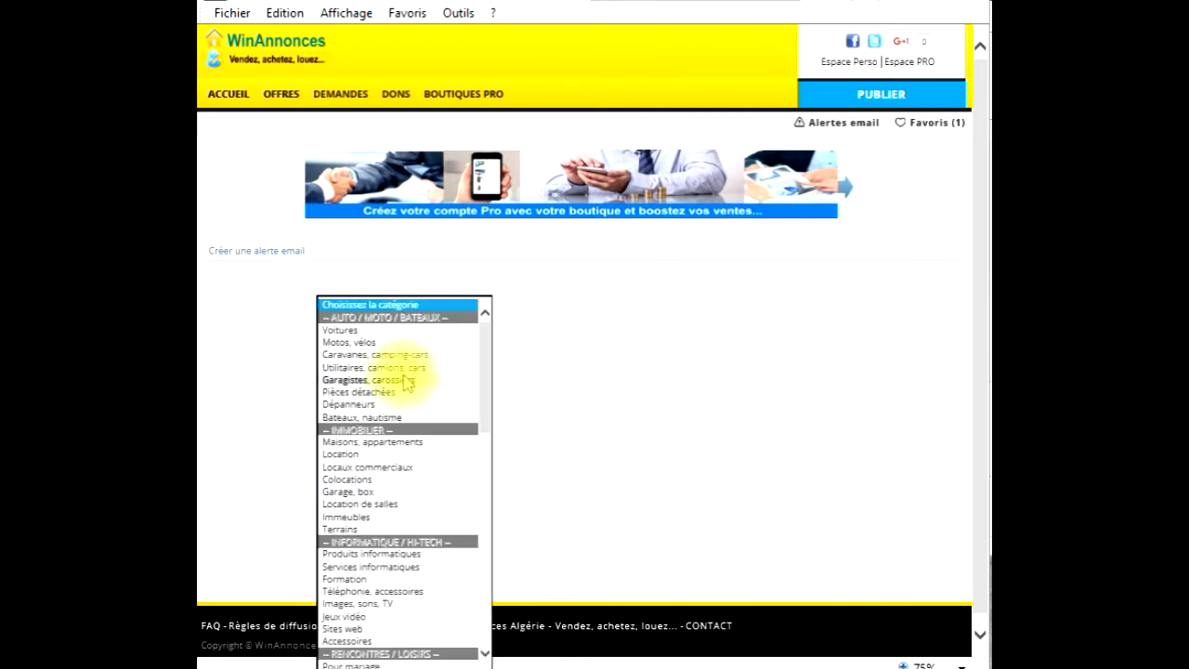
pyautogui.click(388, 368)
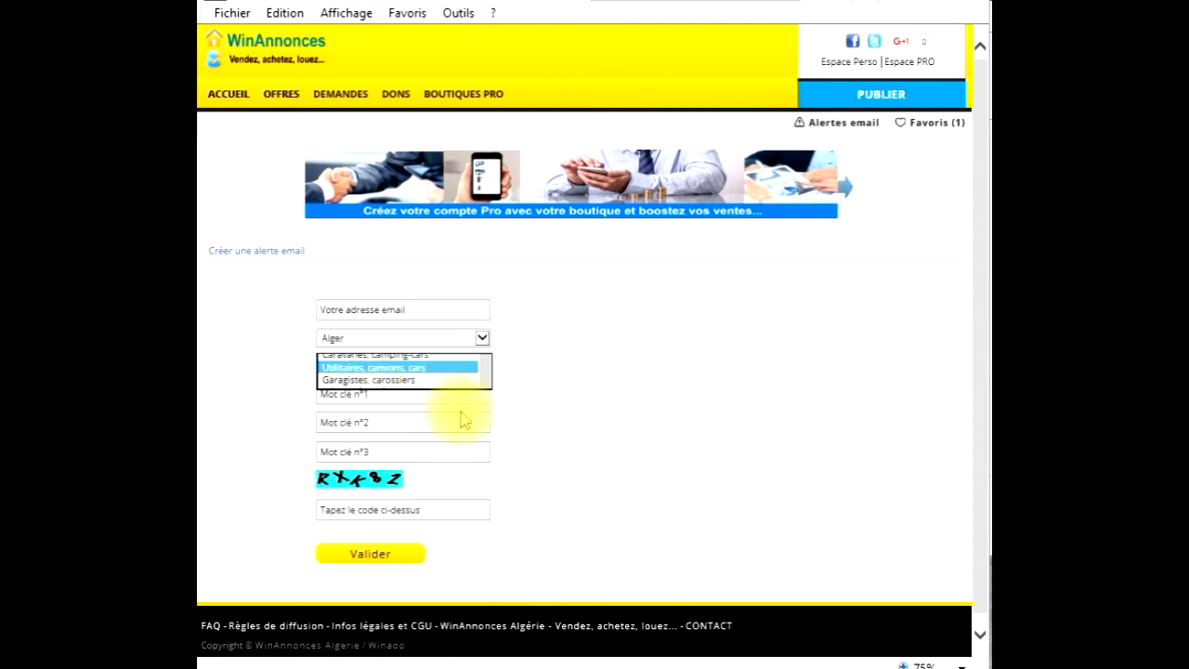
# - Step through the three keyword fields and the verification code field without submitting
pyautogui.click(365, 394)
pyautogui.click(348, 422)
pyautogui.click(346, 452)
pyautogui.click(340, 510)
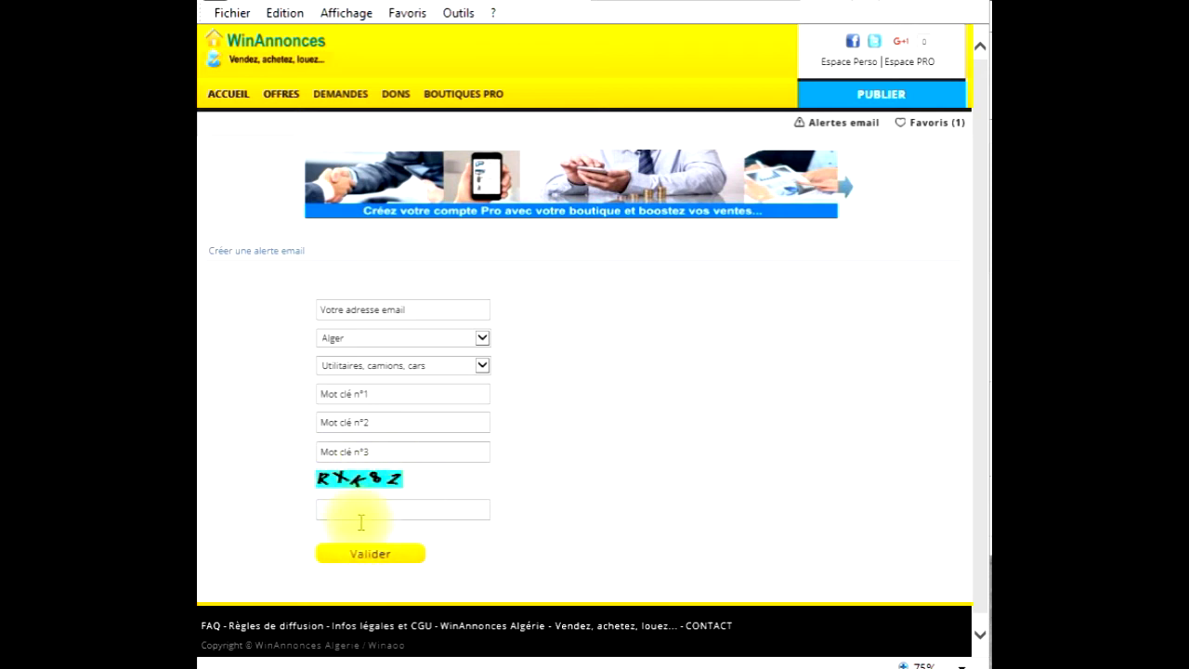
pyautogui.click(360, 556)
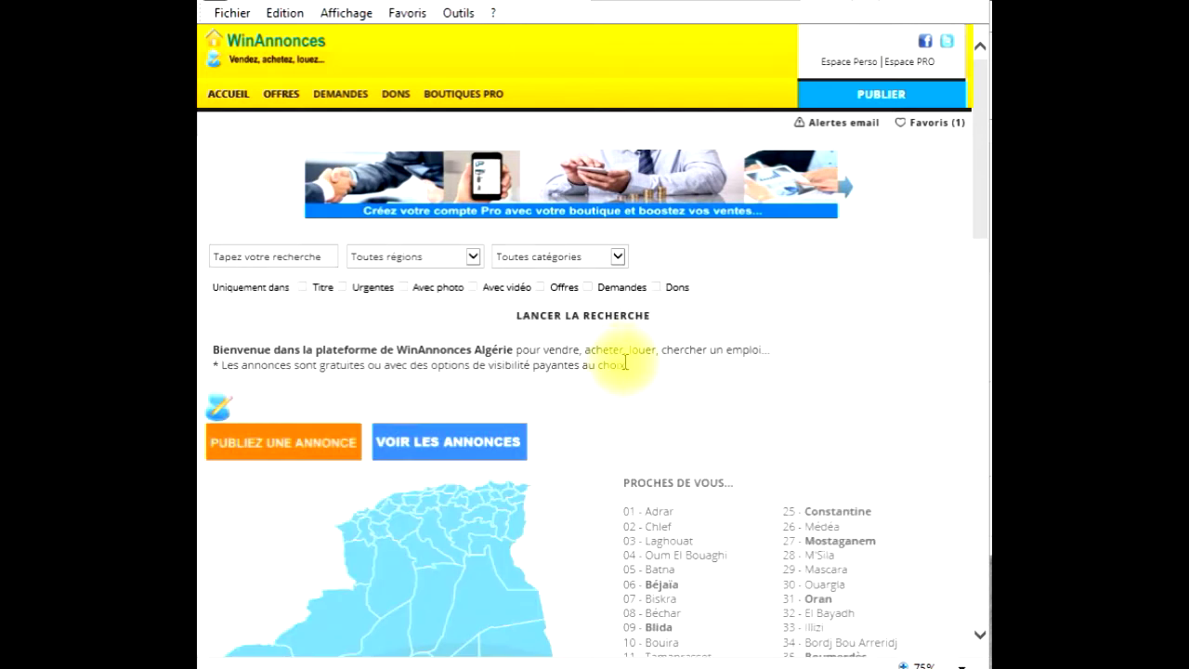
# - Scroll the home page down to the ANNONCE PREMIUM and BOUTIQUE EN PREMIUM sections
pyautogui.scroll(-3, 624, 362)
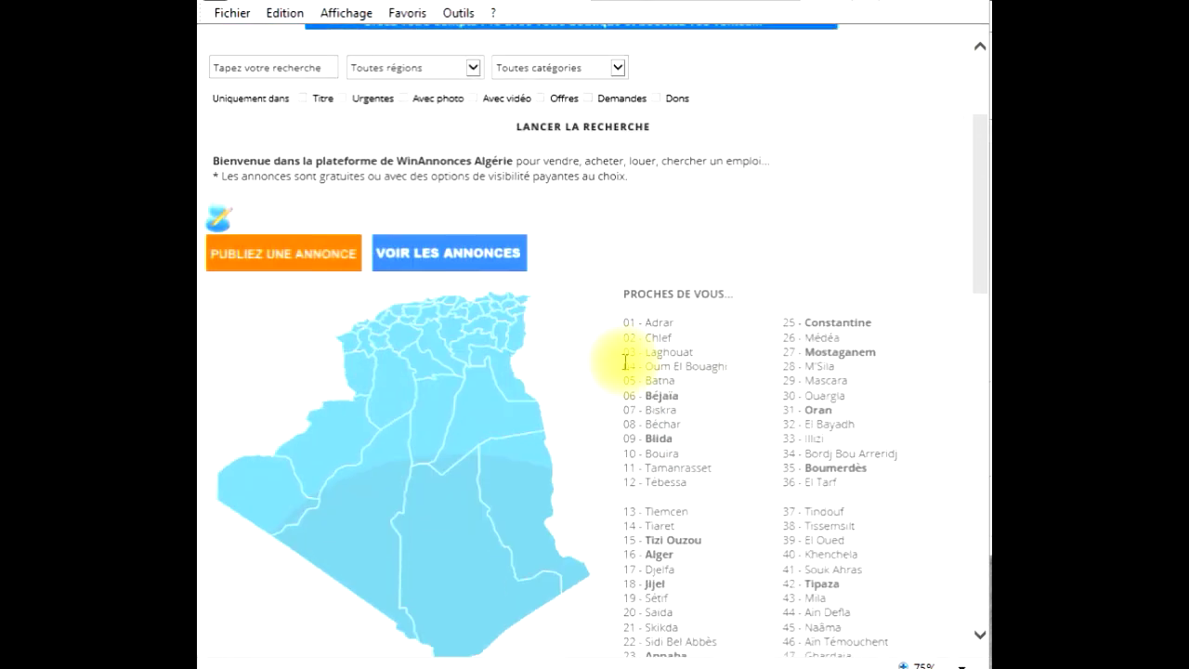
pyautogui.scroll(-5, 626, 363)
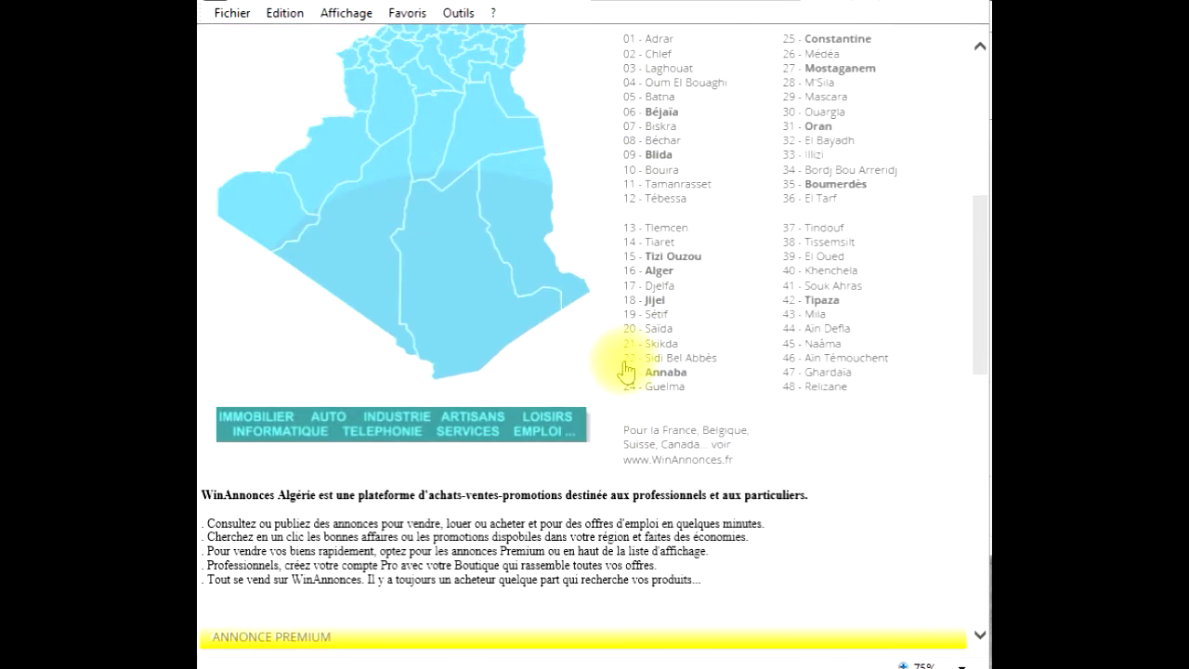
pyautogui.scroll(-8, 627, 370)
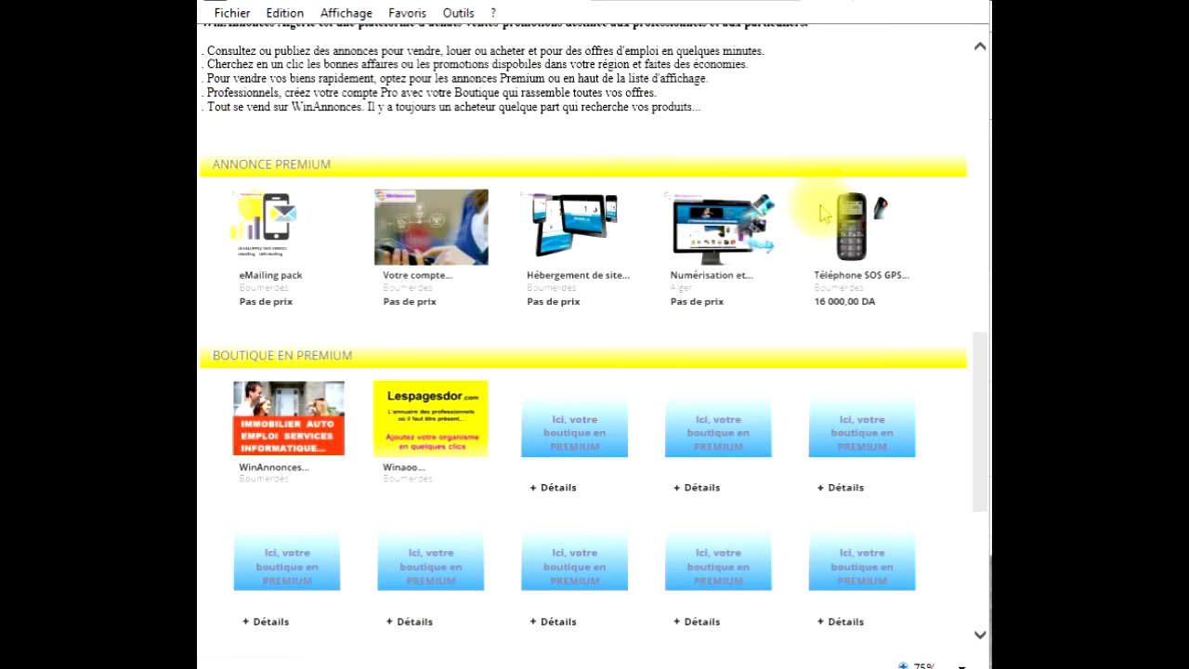
pyautogui.moveTo(348, 165); pyautogui.dragTo(213, 165)
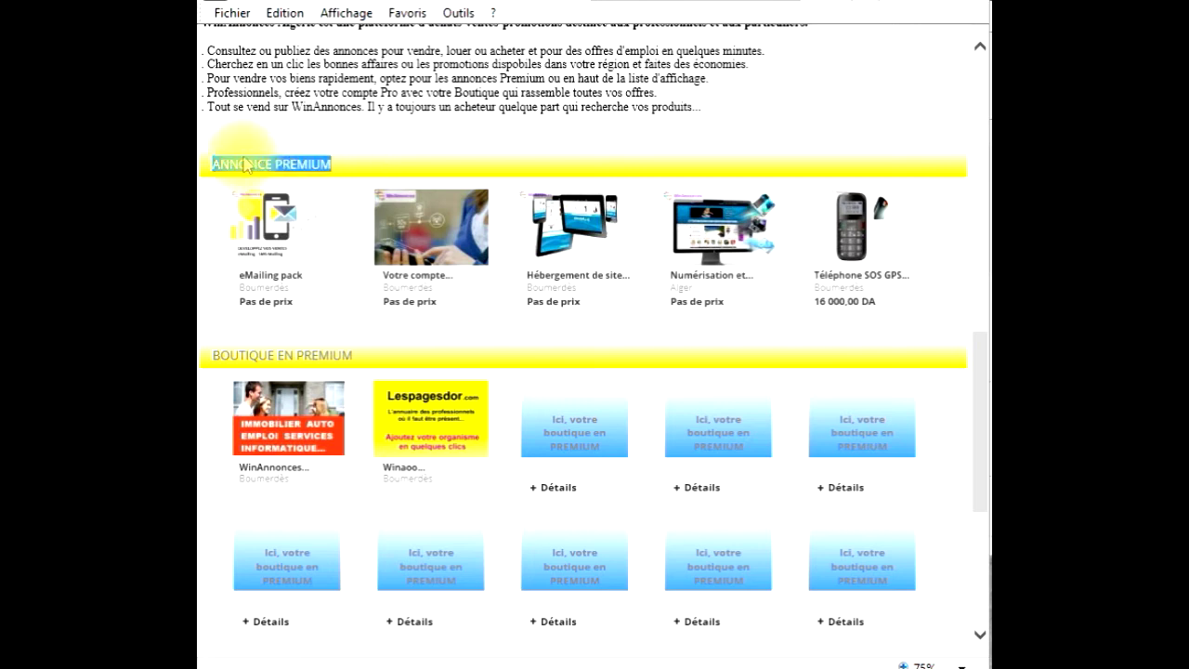
pyautogui.moveTo(375, 349); pyautogui.dragTo(208, 357)
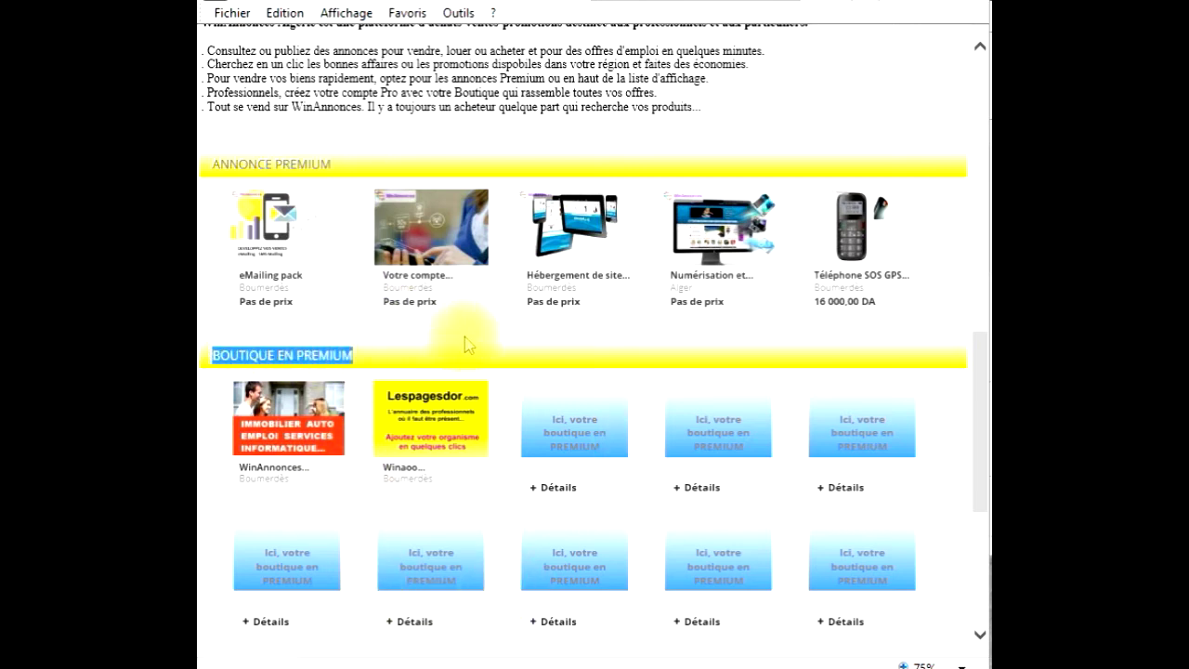
pyautogui.scroll(-2, 469, 330)
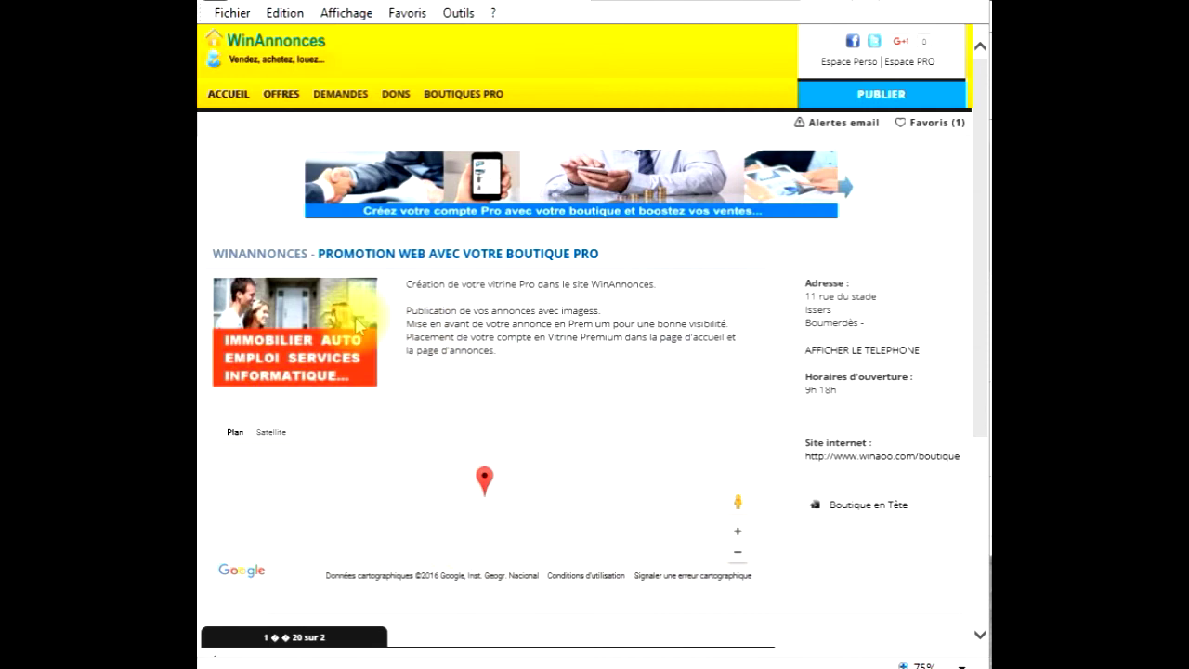
# - Read the Pro shop's description, scroll through its ads, and return to the header
pyautogui.moveTo(406, 283); pyautogui.dragTo(494, 353)
pyautogui.click(483, 370)
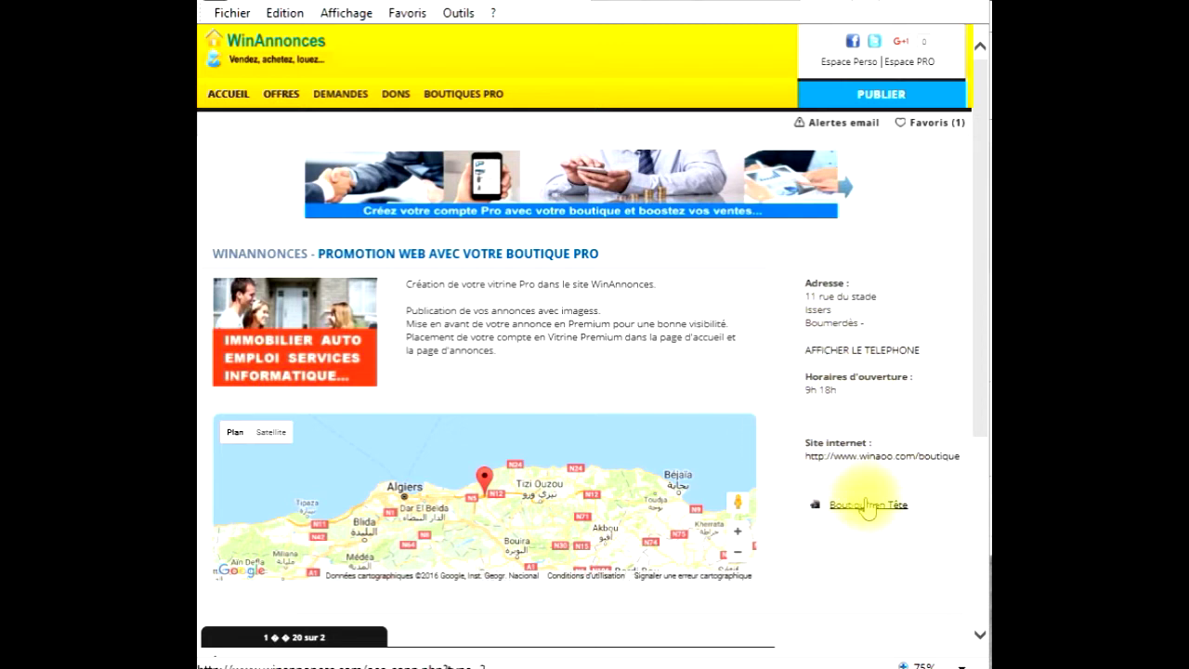
pyautogui.scroll(-3, 792, 546)
pyautogui.scroll(-2, 477, 527)
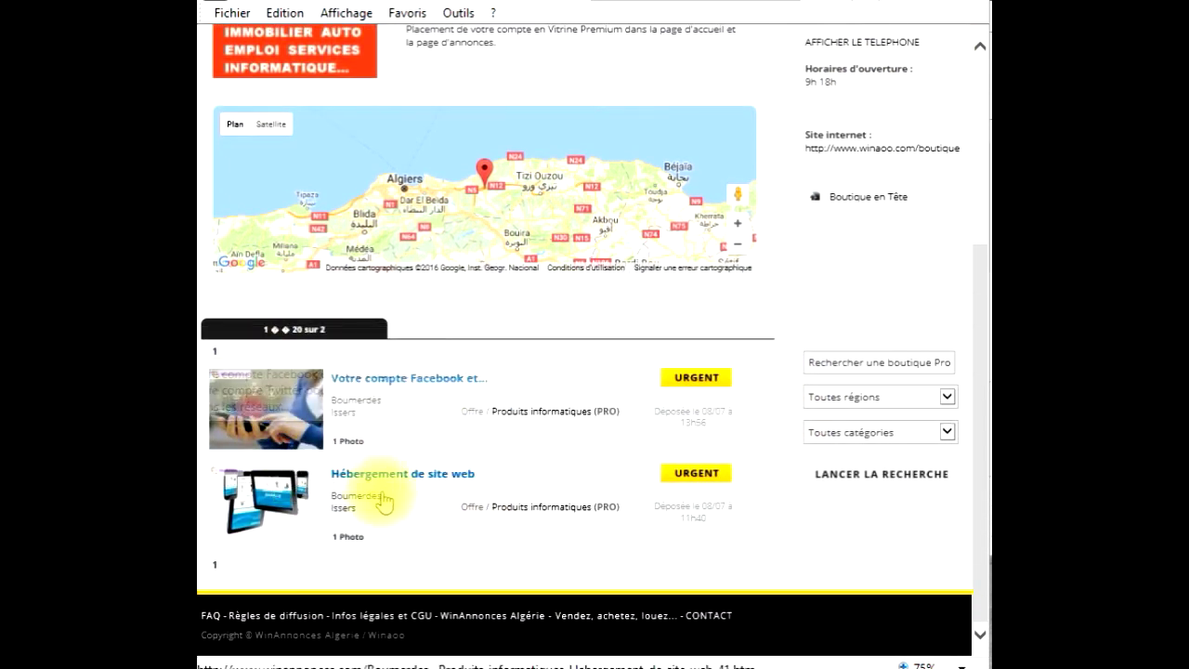
pyautogui.scroll(5, 618, 344)
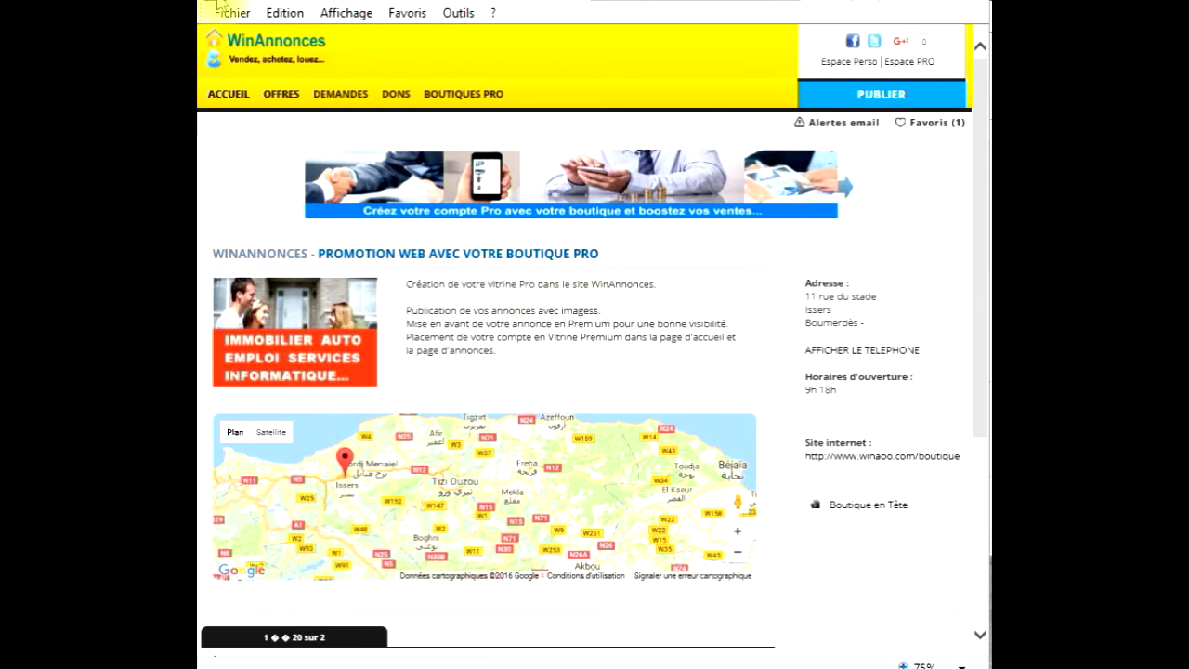
# - From the home page's offers listing, open the 'Appartements neufs : 93 logements a medea' ad
pyautogui.click(230, 96)
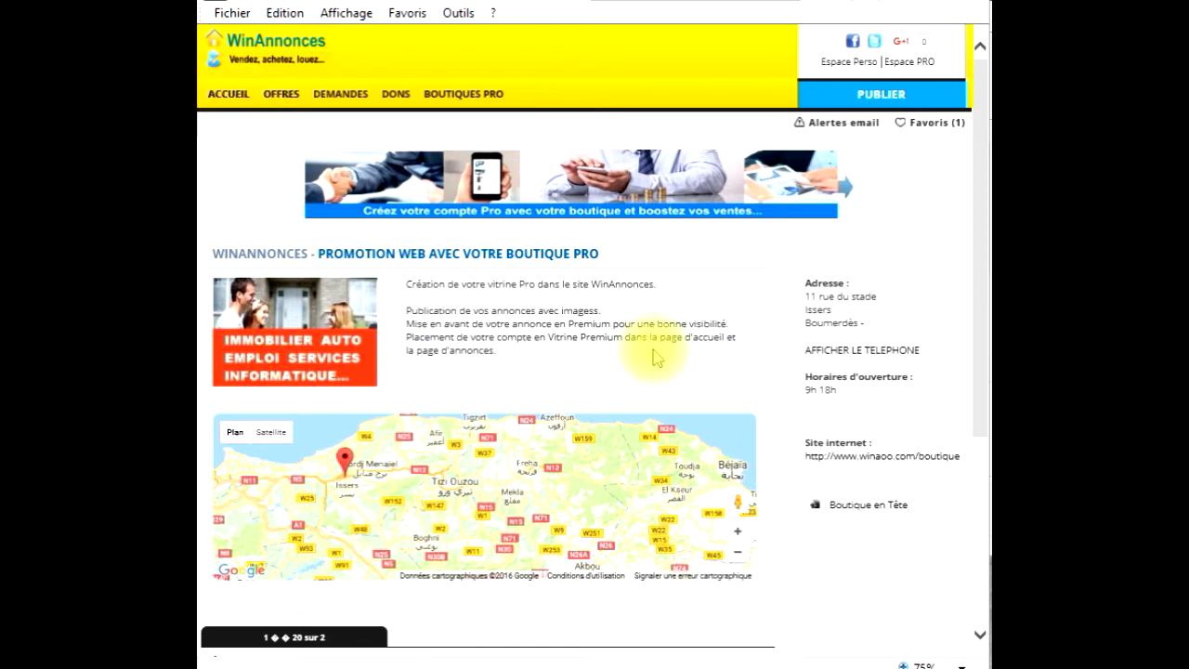
pyautogui.click(452, 438)
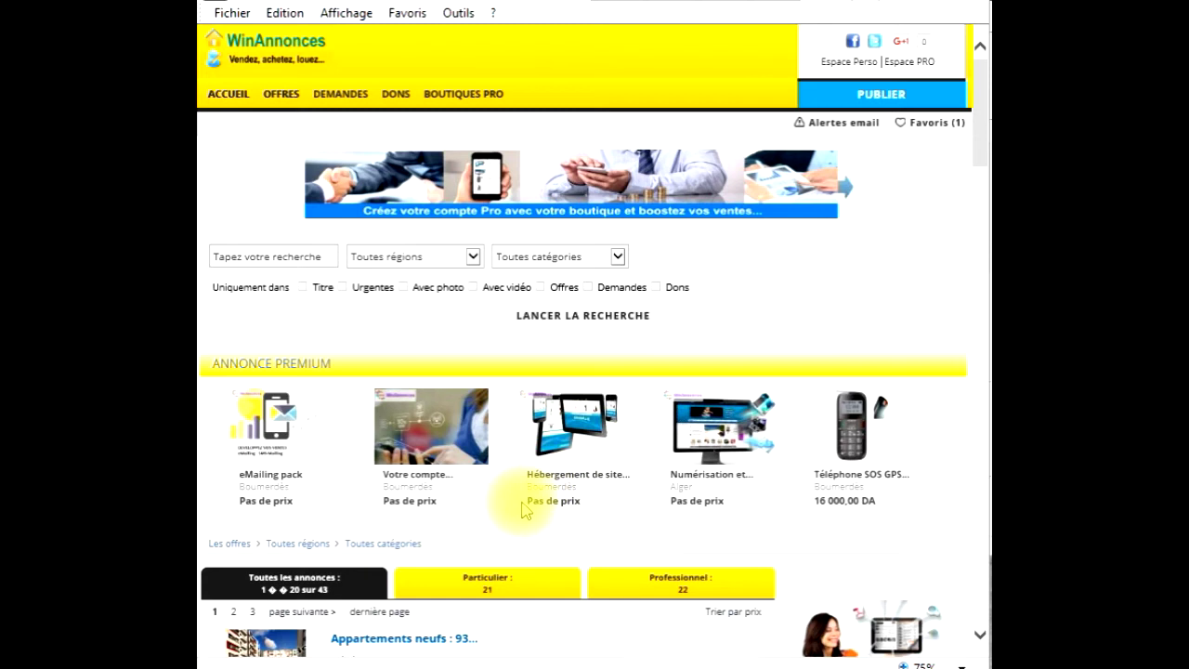
pyautogui.scroll(-2, 523, 505)
pyautogui.scroll(-1, 523, 509)
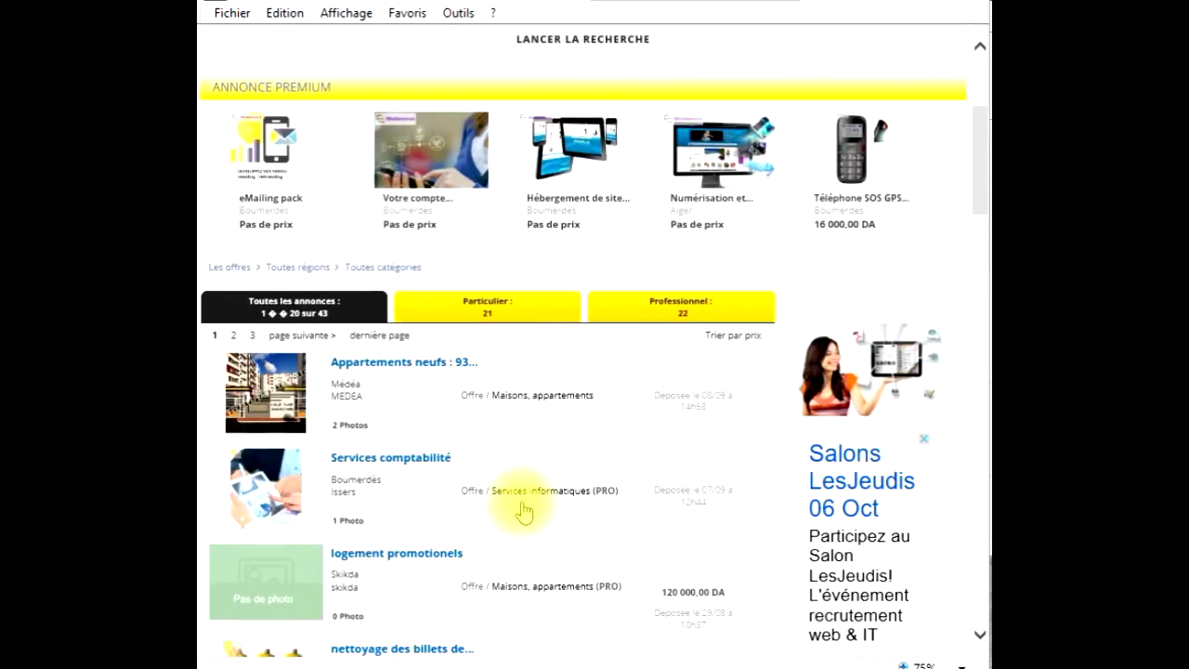
pyautogui.click(435, 365)
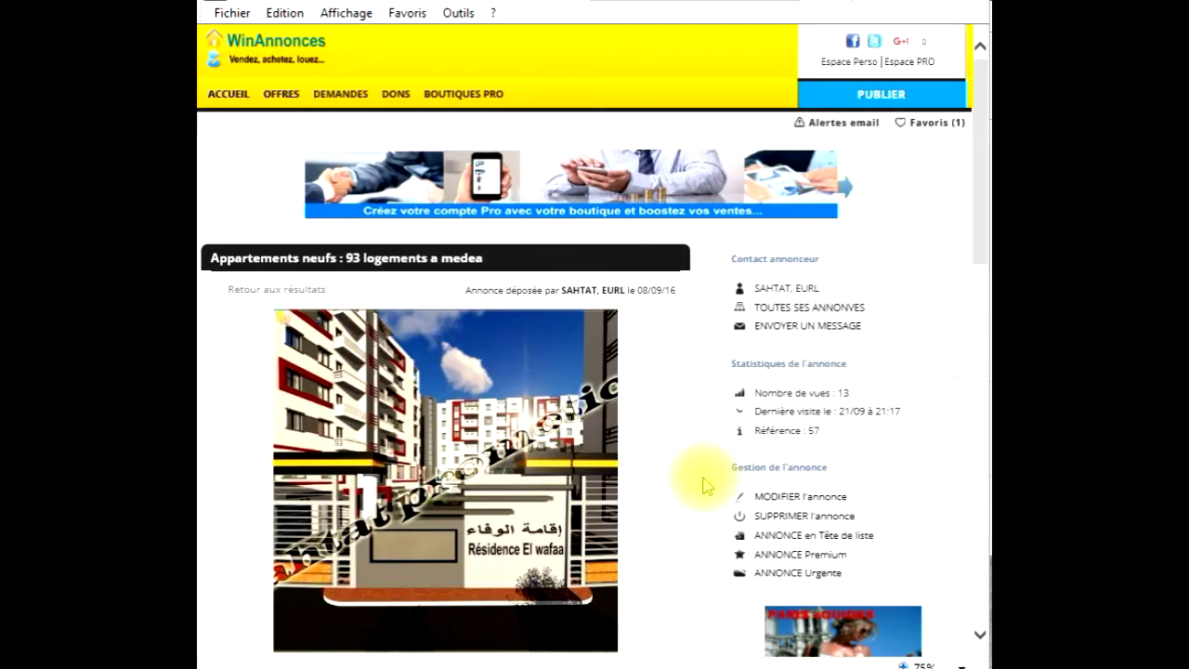
# - Scroll through the apartment ad's photos and statistics and request ANNONCE Premium
pyautogui.scroll(-1, 704, 485)
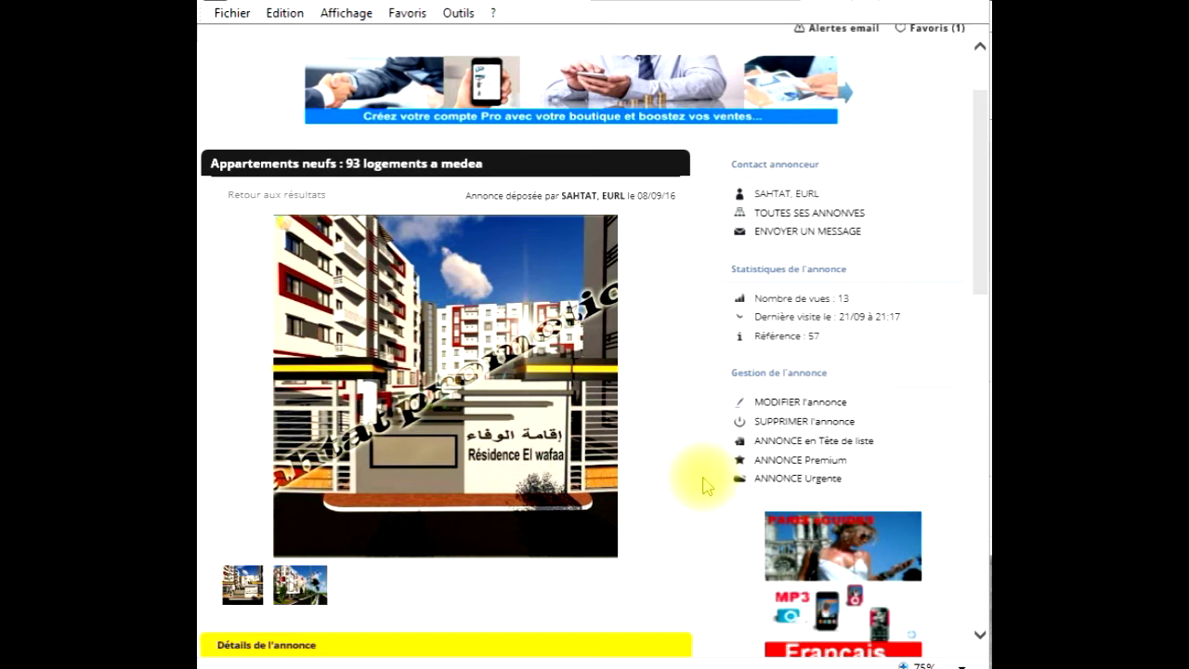
pyautogui.scroll(-1, 703, 484)
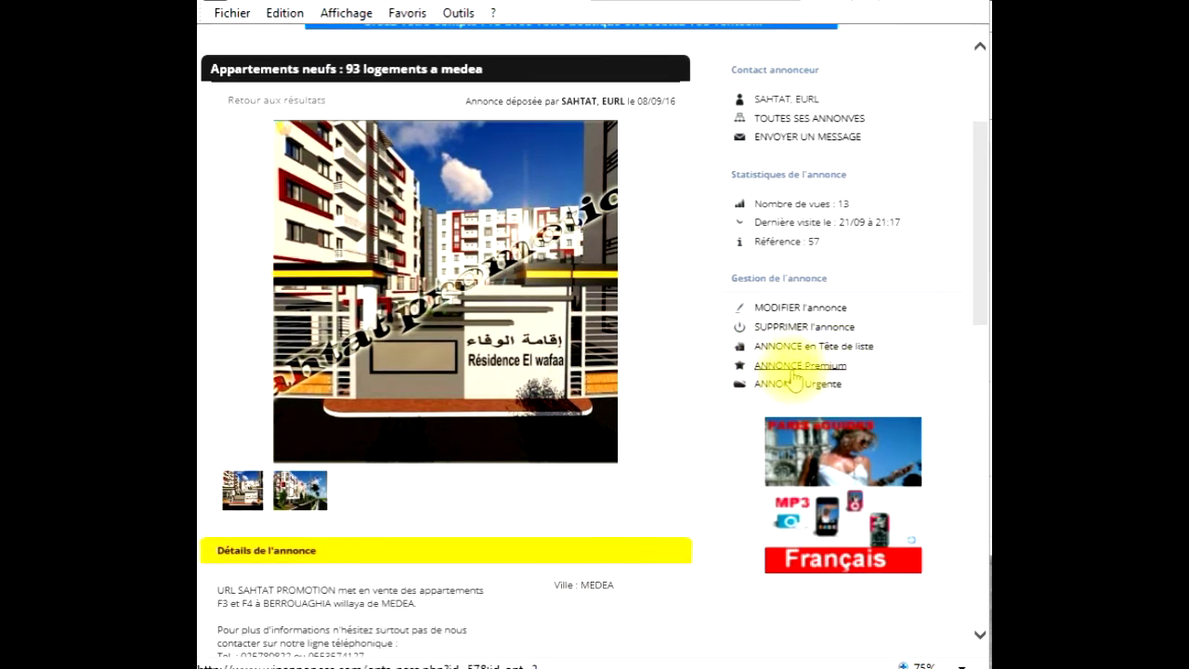
pyautogui.click(793, 368)
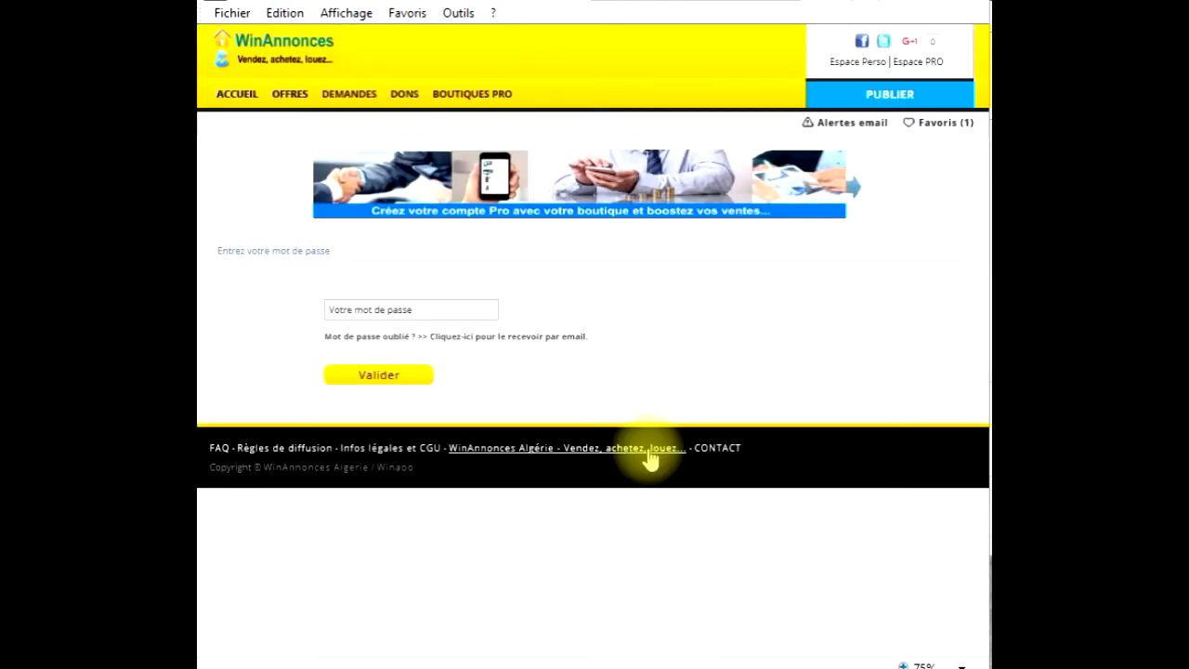
# - Abandon the ad password prompt and start a new ad via PUBLIER from the home page
pyautogui.click(387, 309)
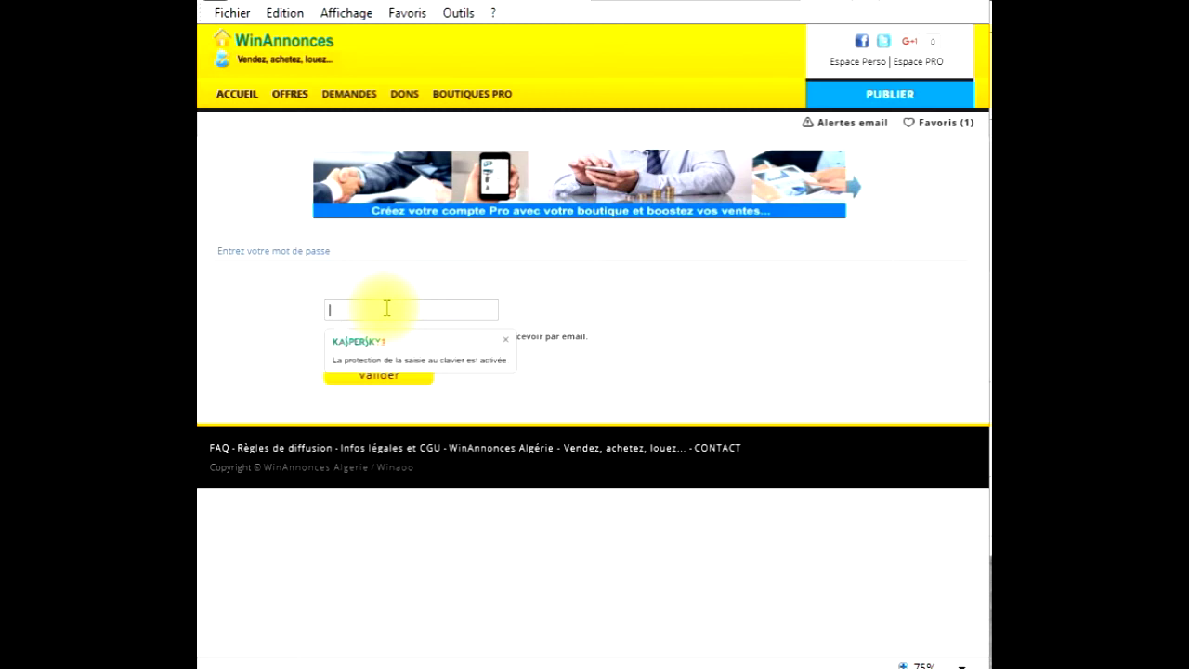
pyautogui.click(579, 391)
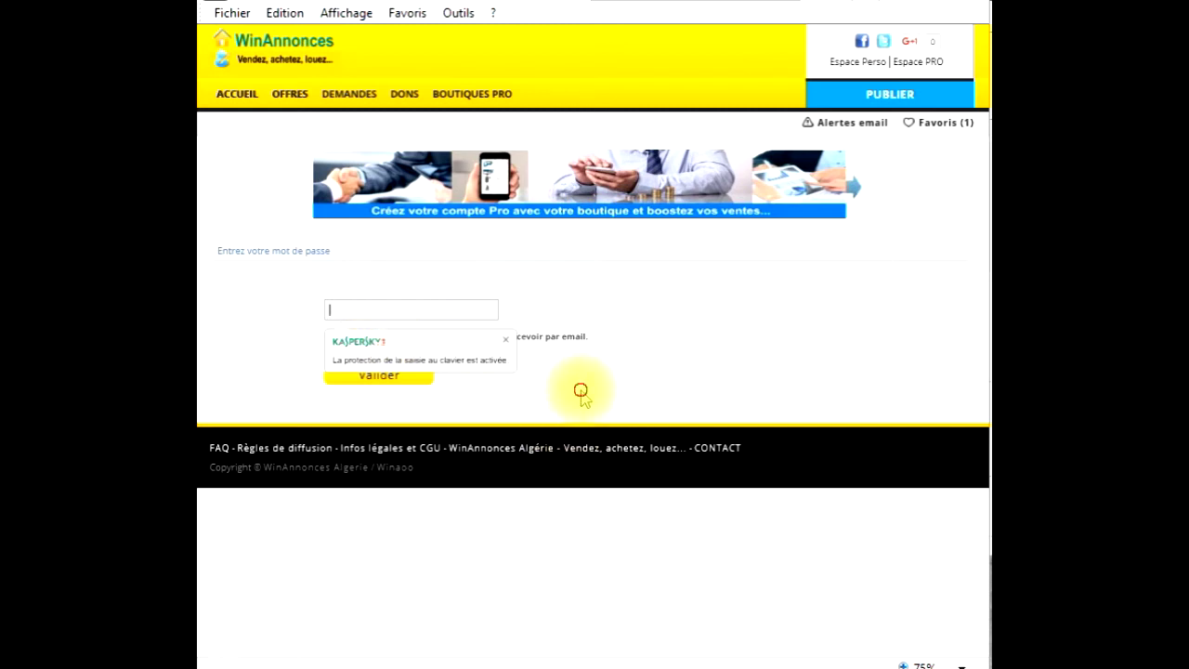
pyautogui.click(244, 103)
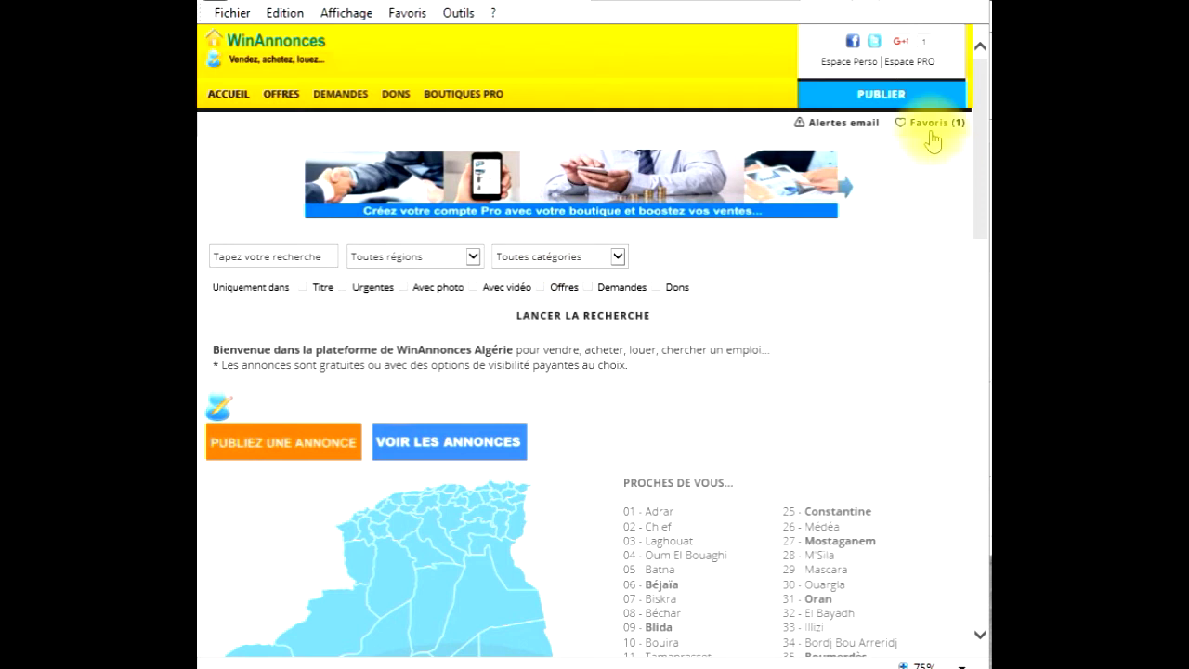
pyautogui.click(892, 105)
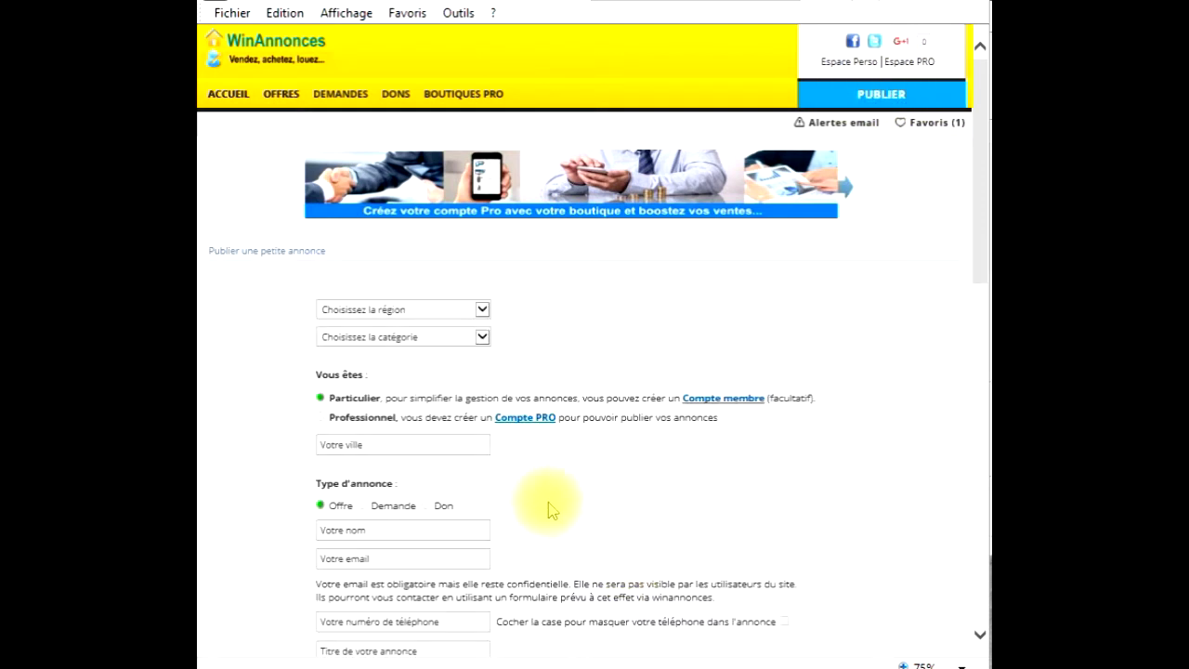
# - Set the new ad's region to Annaba and category to Motos, vélos
pyautogui.click(353, 310)
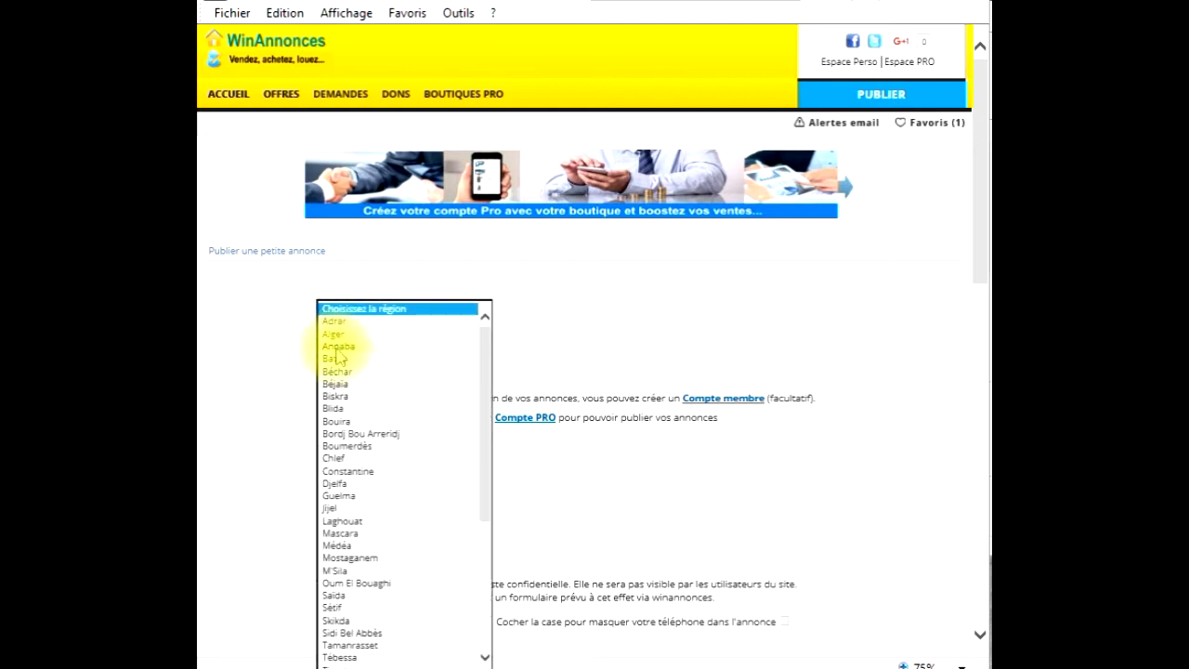
pyautogui.click(338, 350)
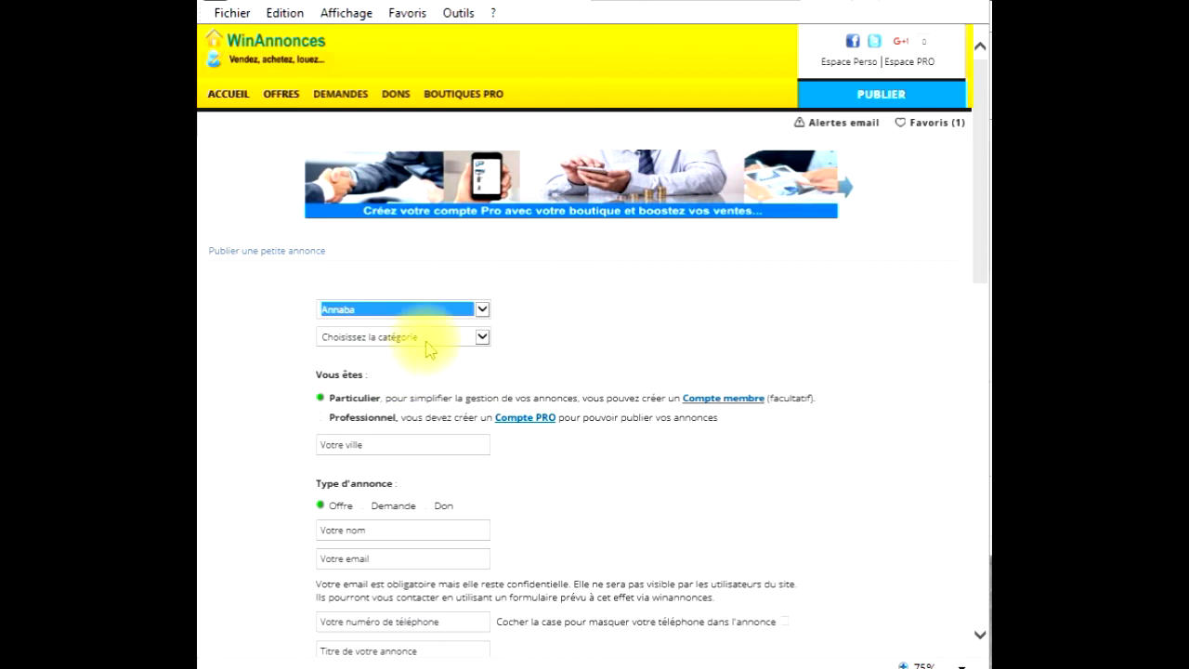
pyautogui.click(427, 340)
pyautogui.click(390, 350)
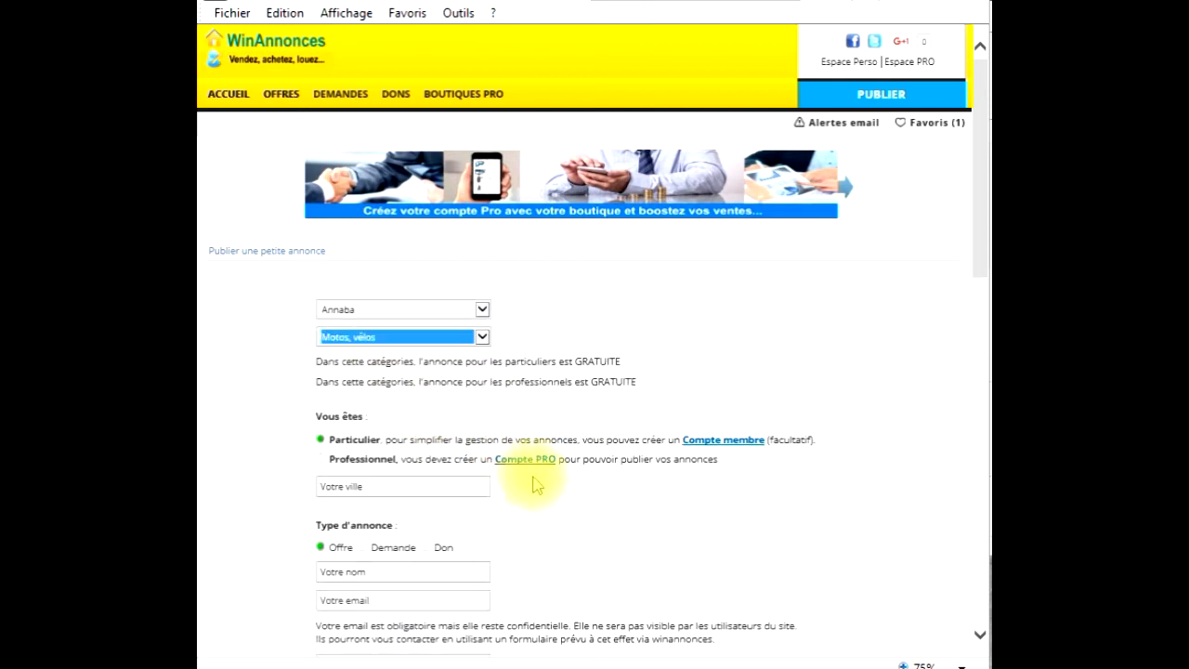
# - Set the seller type to Particulier and the city to Annaba
pyautogui.click(321, 461)
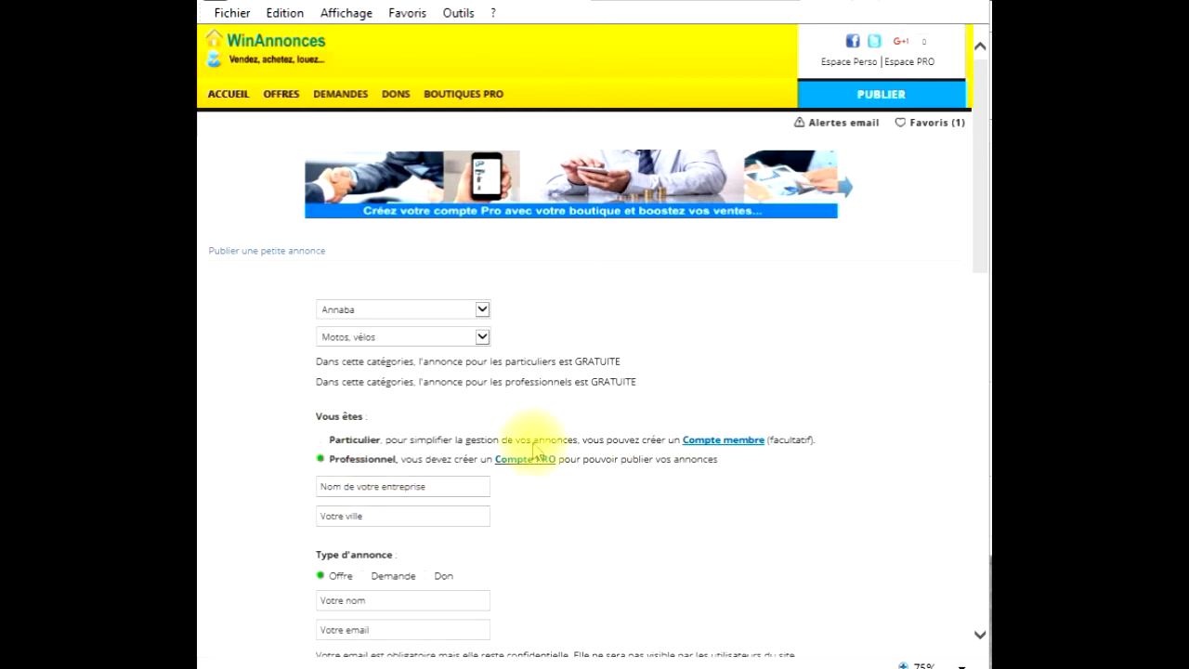
pyautogui.click(320, 440)
pyautogui.click(393, 485)
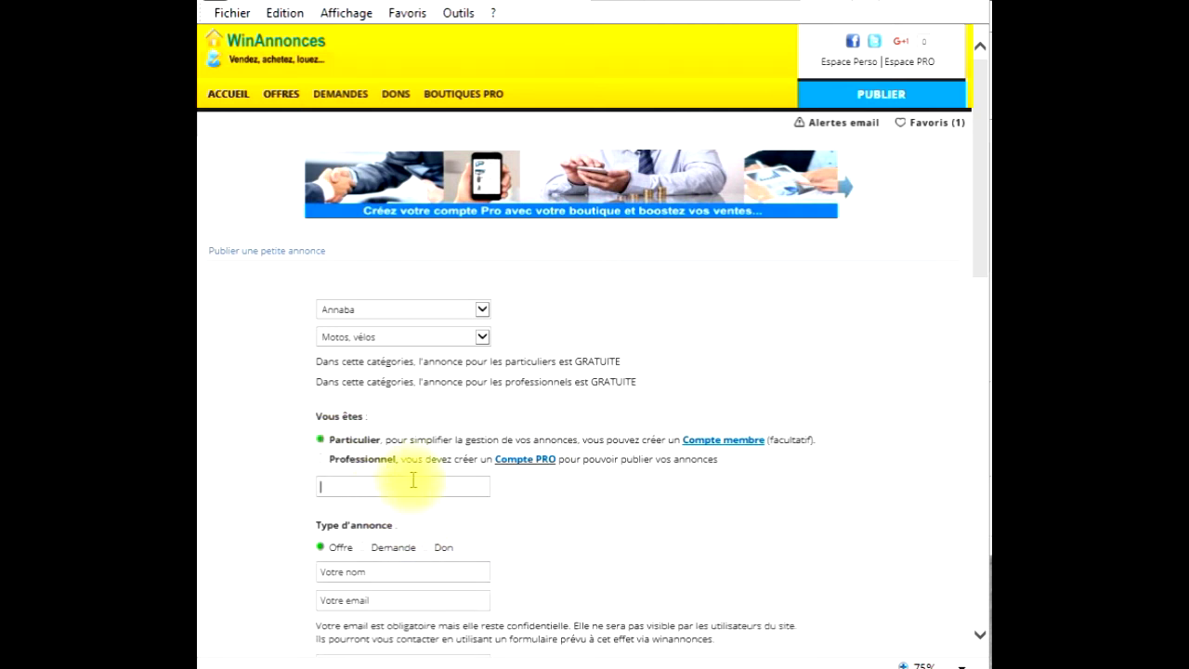
pyautogui.write('Annaba')
pyautogui.click(346, 568)
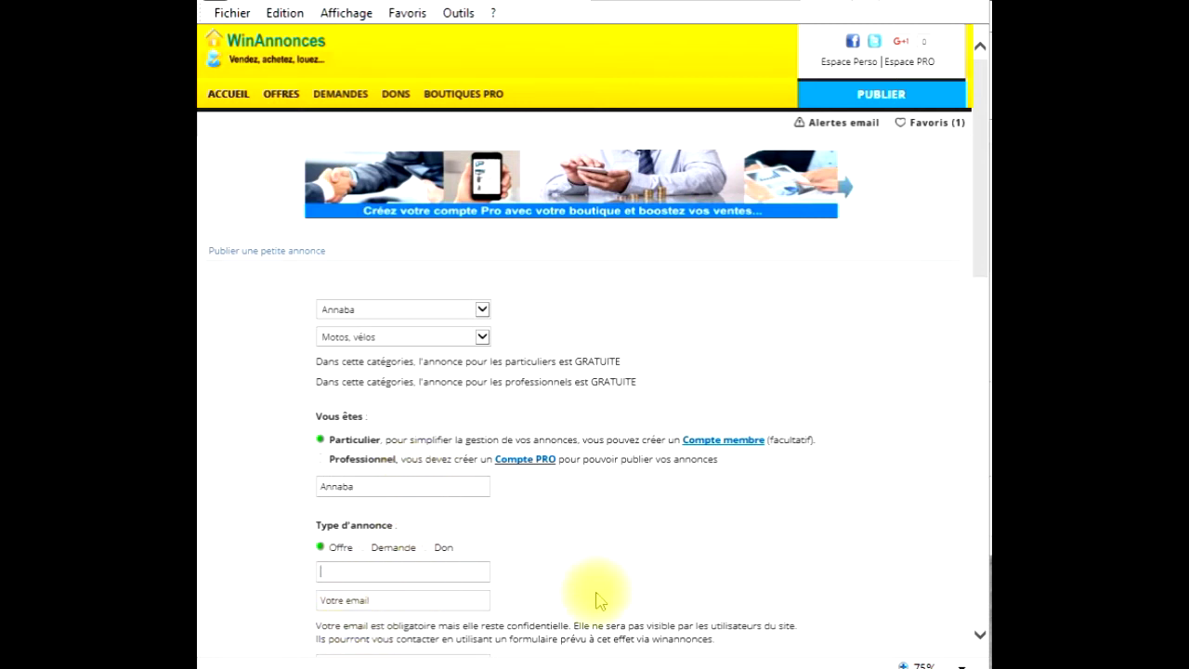
pyautogui.scroll(-2, 600, 592)
# - Enter the seller's name, e-mail address and phone number in the ad form
pyautogui.write('rachide')
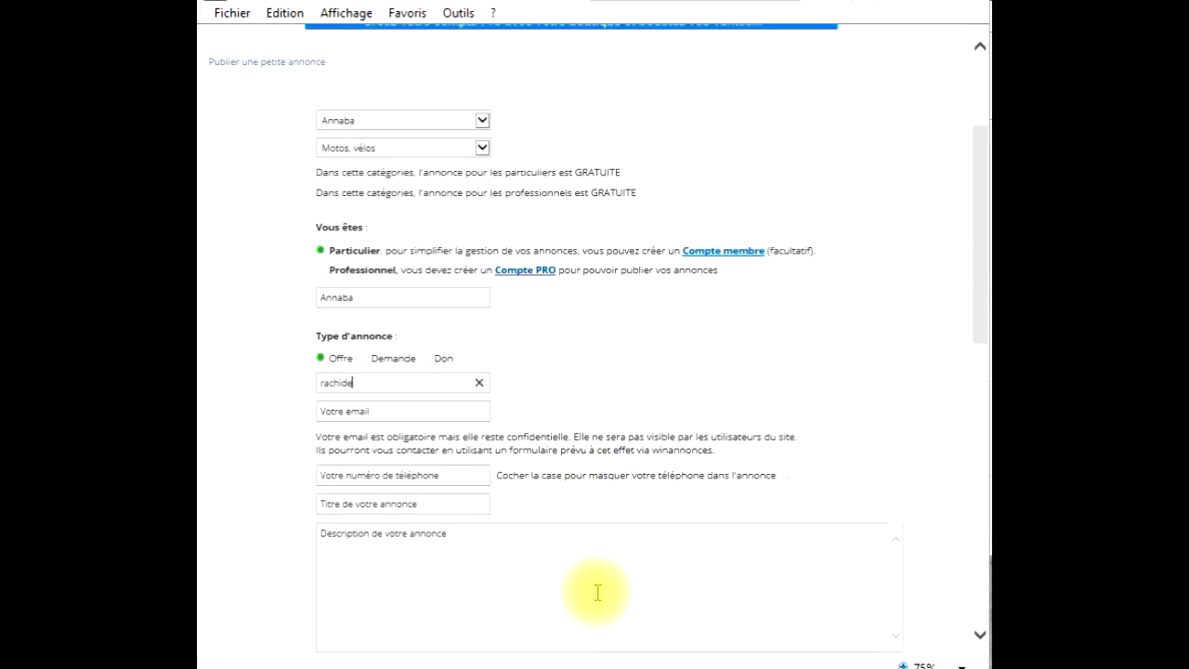
pyautogui.click(381, 410)
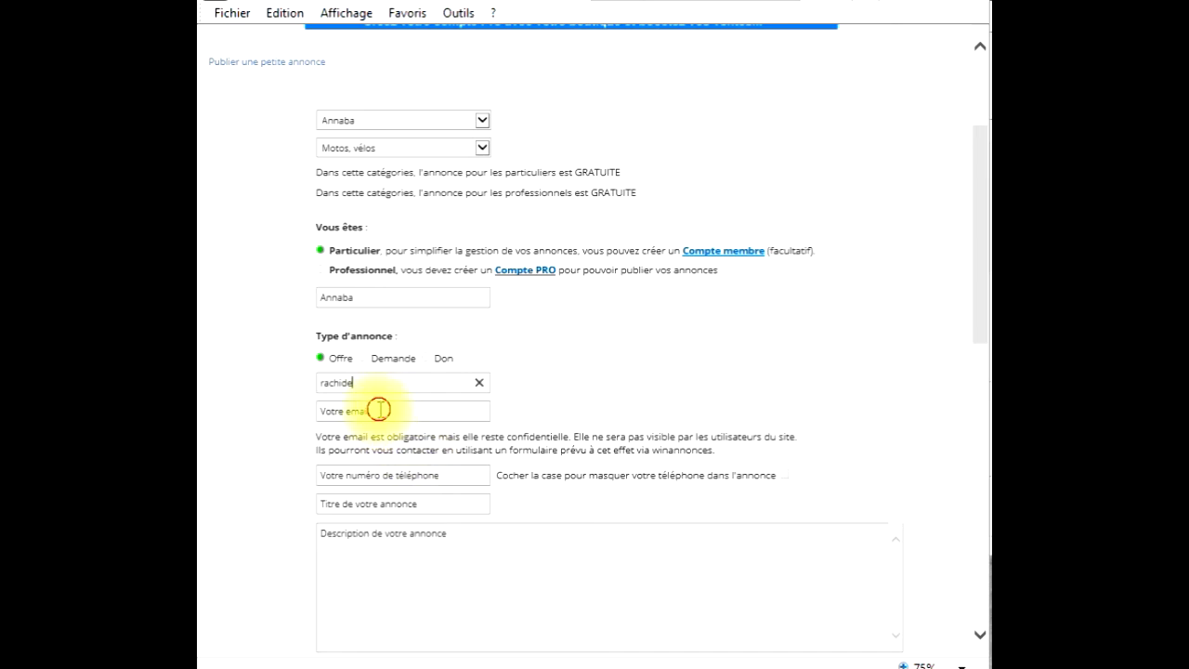
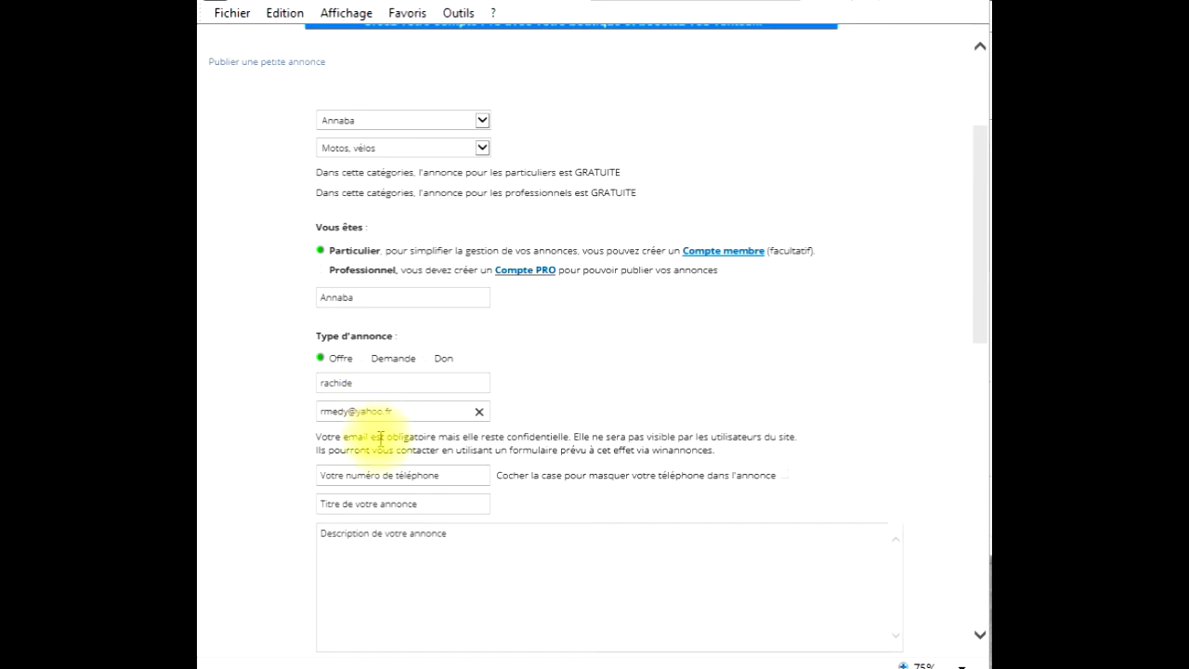
pyautogui.click(391, 478)
# - Title the ad 'Moto Vespa' and start the description 'Vends une belle mot vespa acheté en 2012 en'
pyautogui.click(381, 504)
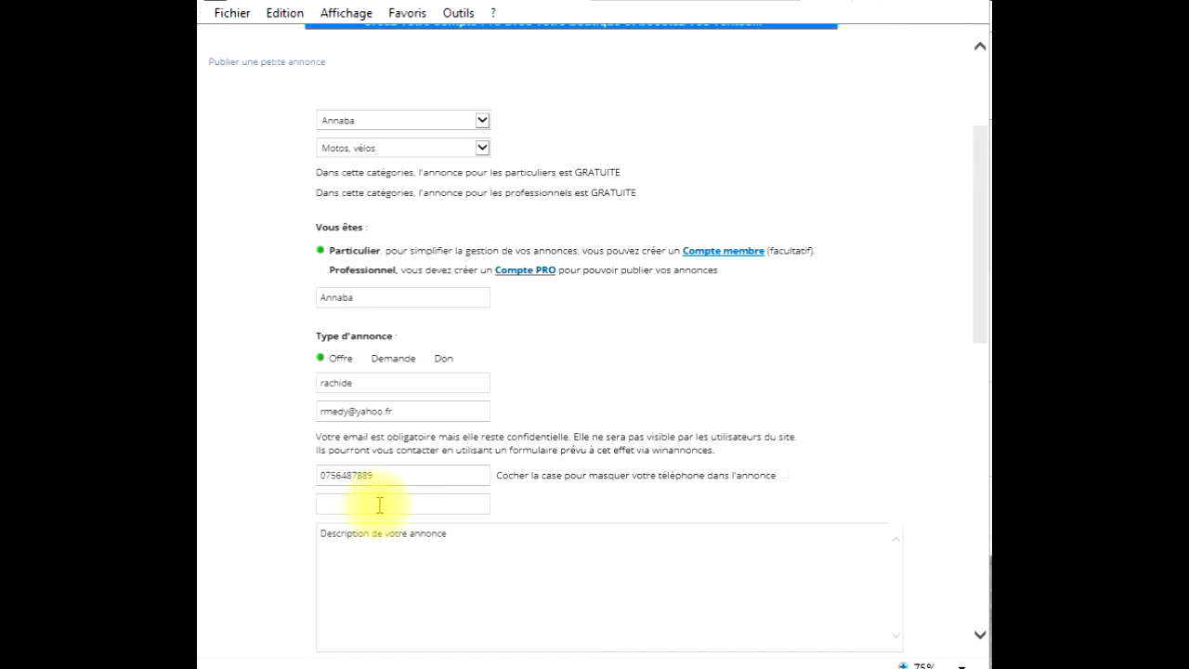
pyautogui.write('Moto Vespa')
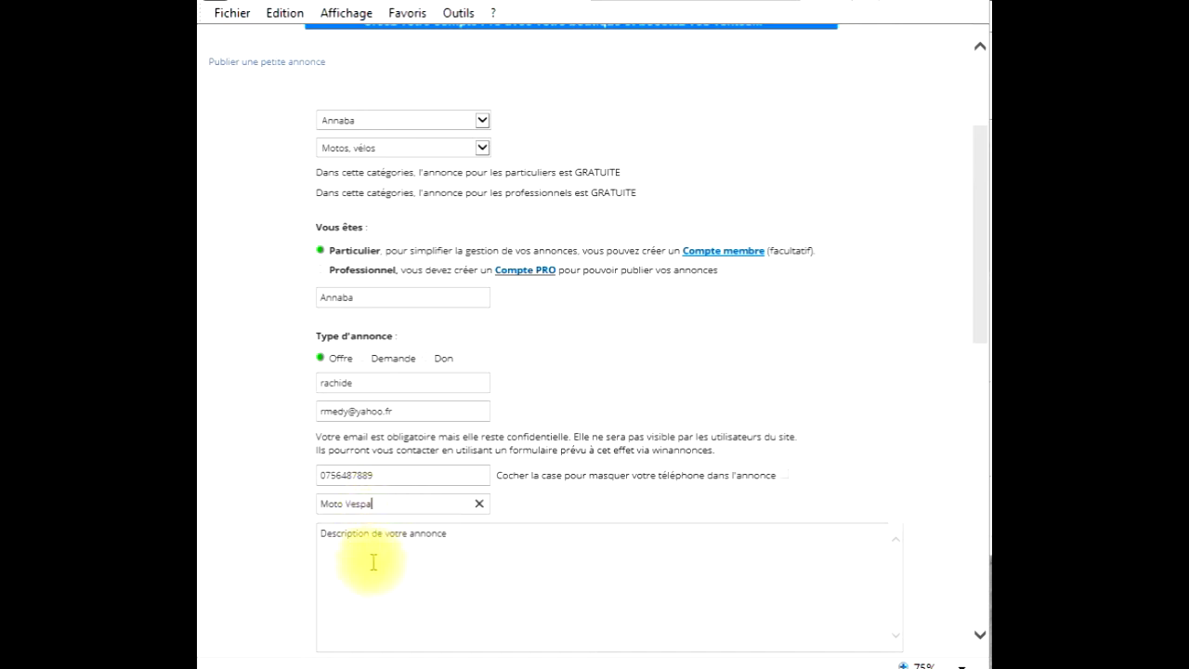
pyautogui.click(385, 549)
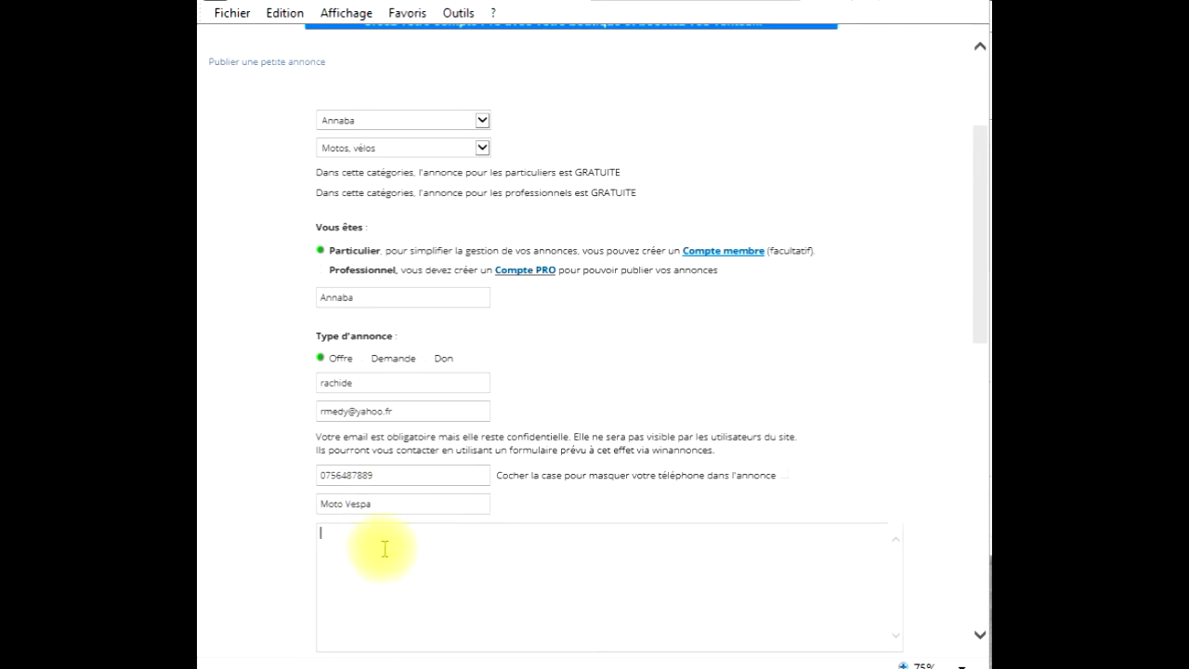
pyautogui.write('Vends une belle mot vespa acheté en 2012 en très bon état.')
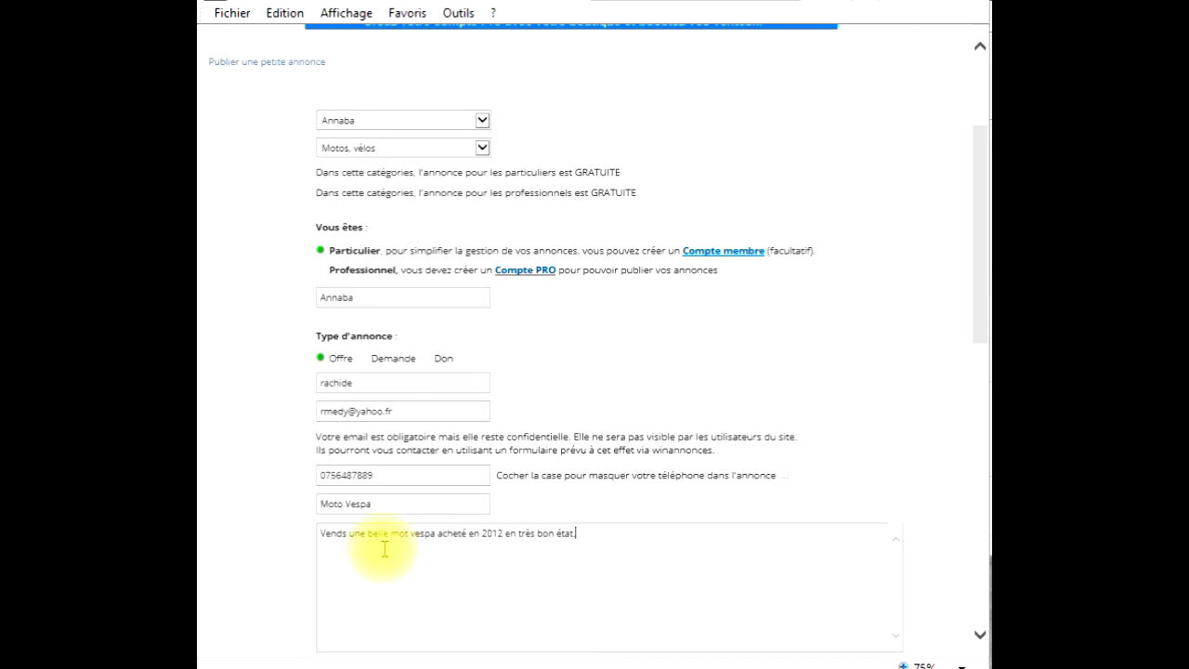
# - Finish the description with 'très bon état' and set the asking price to 200.000 DA
pyautogui.scroll(-3, 264, 461)
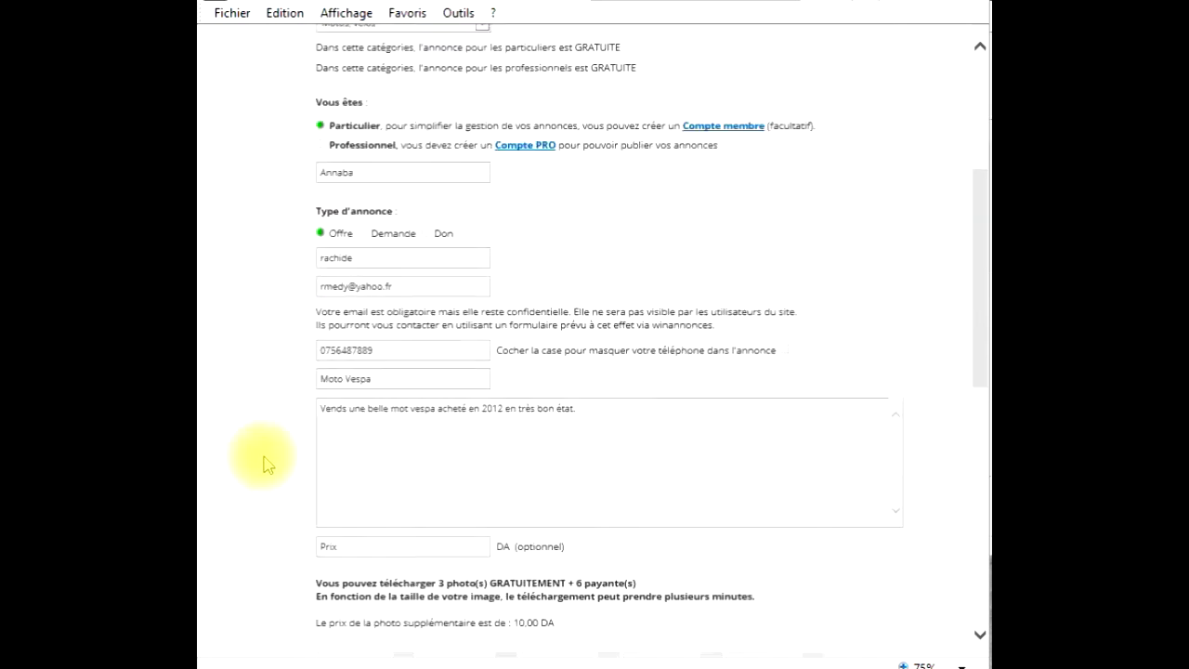
pyautogui.click(357, 393)
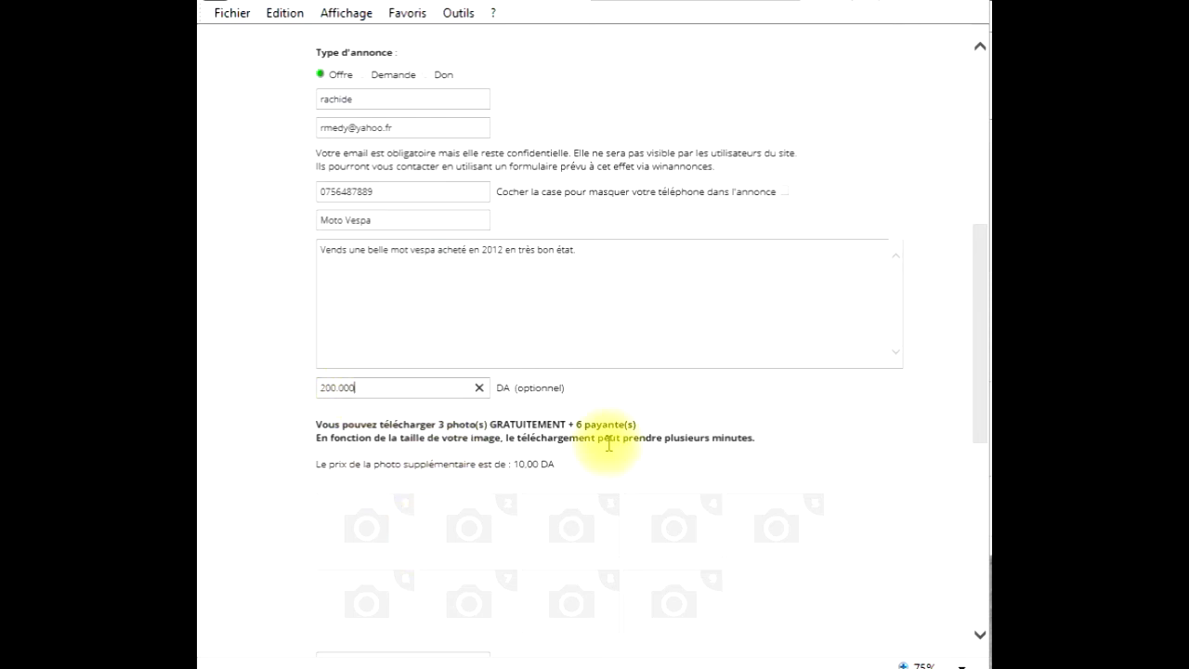
pyautogui.scroll(-2, 605, 452)
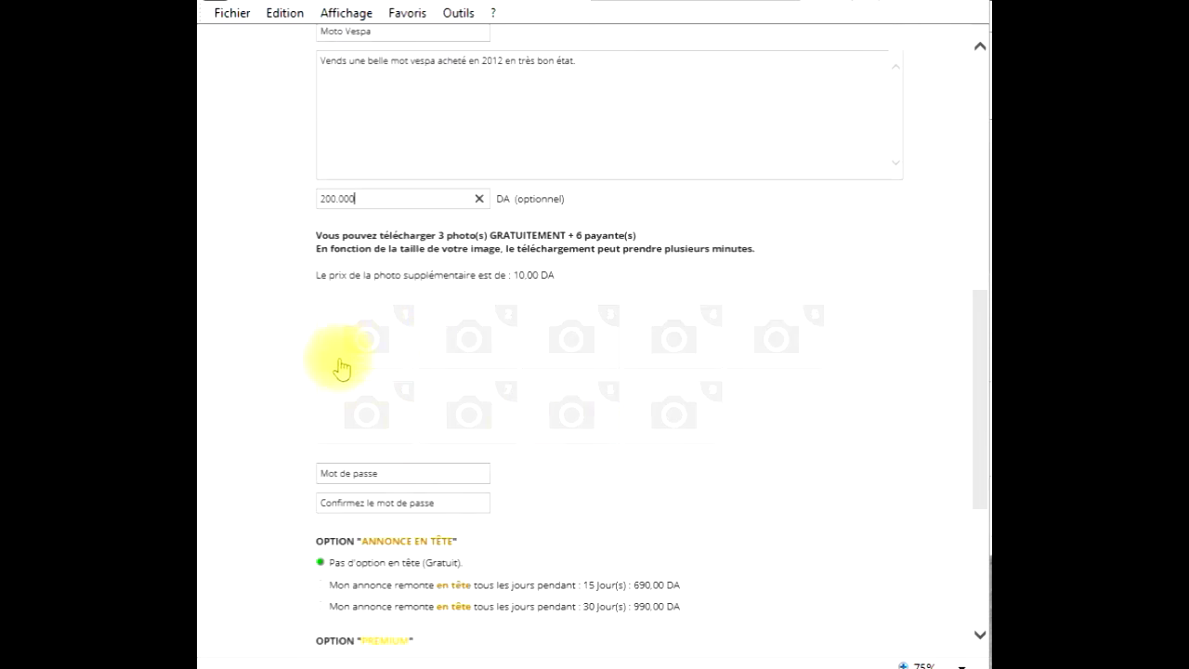
pyautogui.scroll(-2, 558, 446)
# - Enter the ad password and its confirmation, leaving the paid options on Gratuit
pyautogui.click(382, 281)
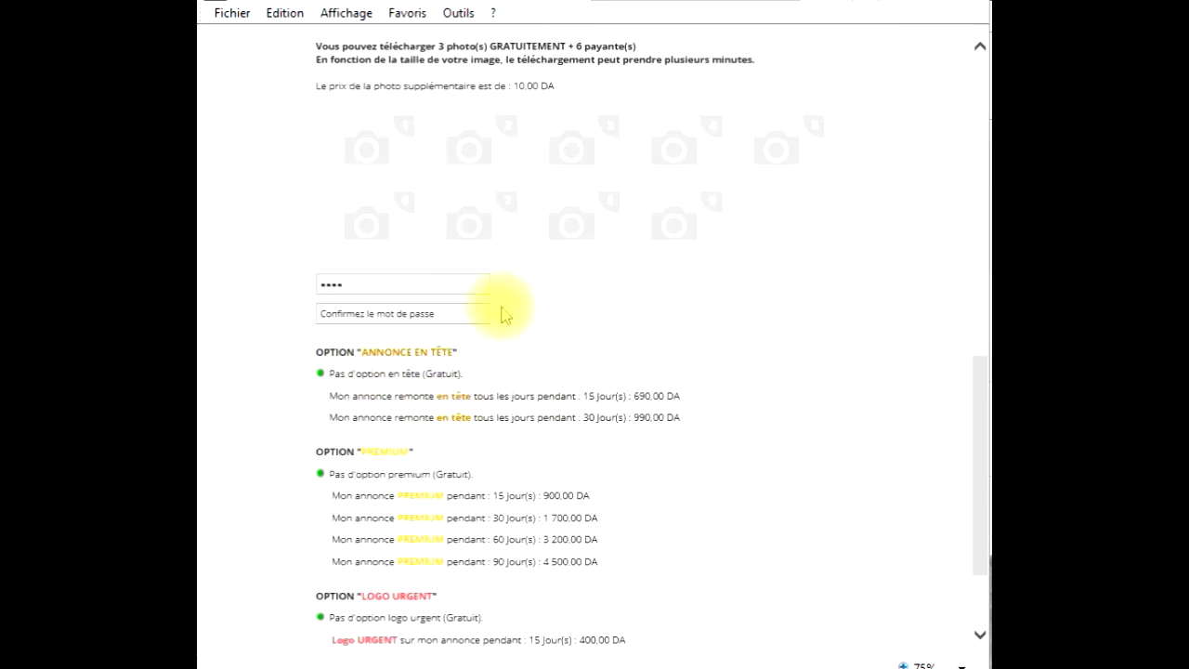
pyautogui.click(382, 318)
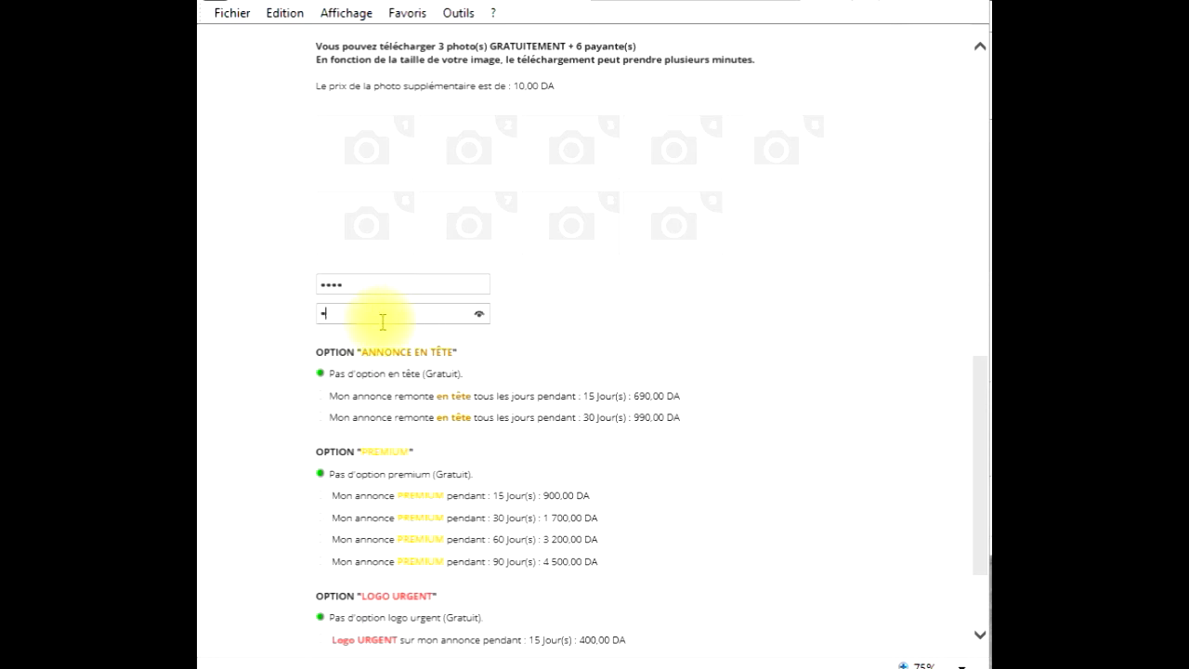
pyautogui.click(647, 324)
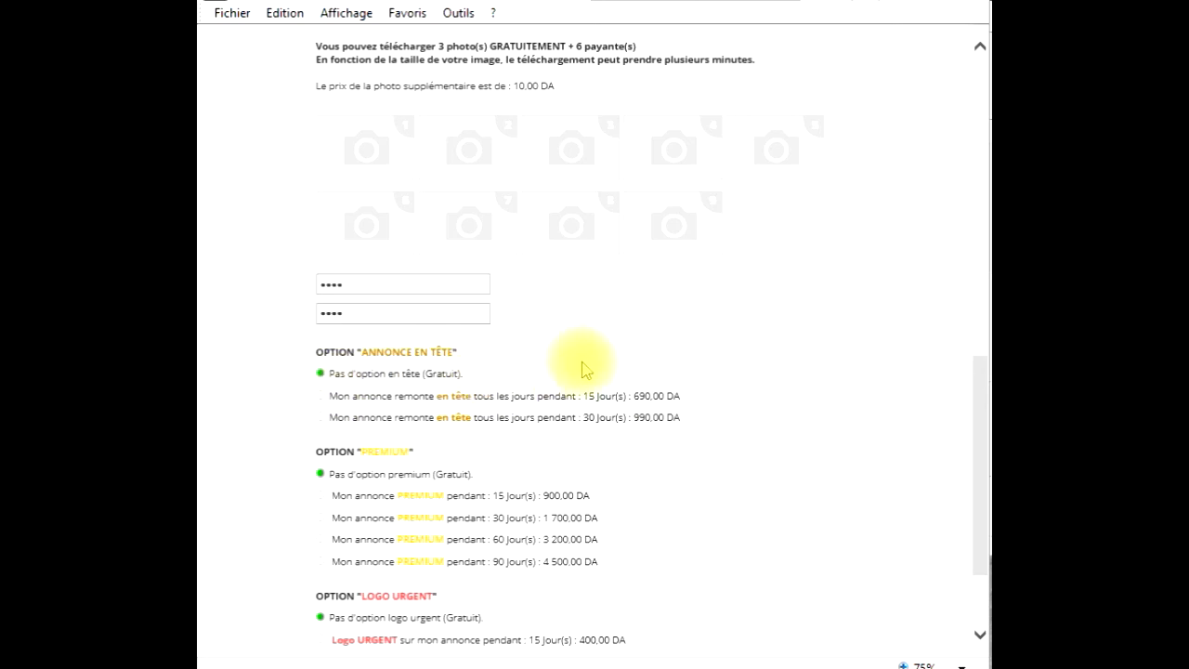
pyautogui.scroll(-1, 570, 418)
pyautogui.doubleClick(445, 279)
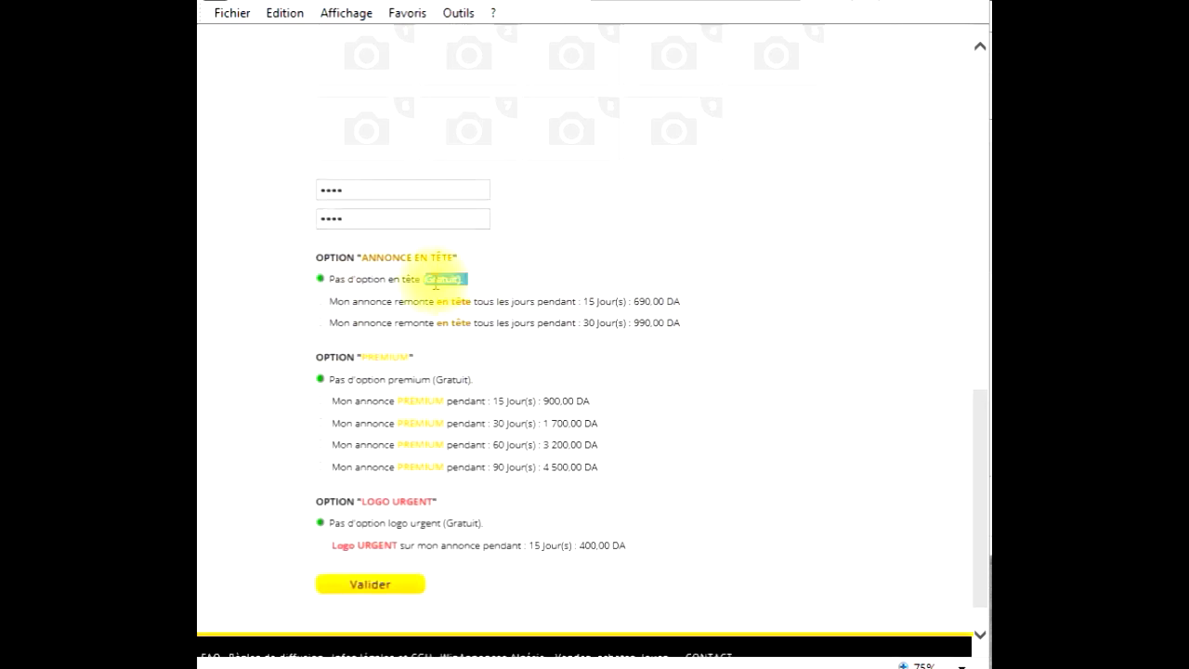
# - Choose the 30-day top-listing option for 990 DA and submit the ad
pyautogui.click(684, 368)
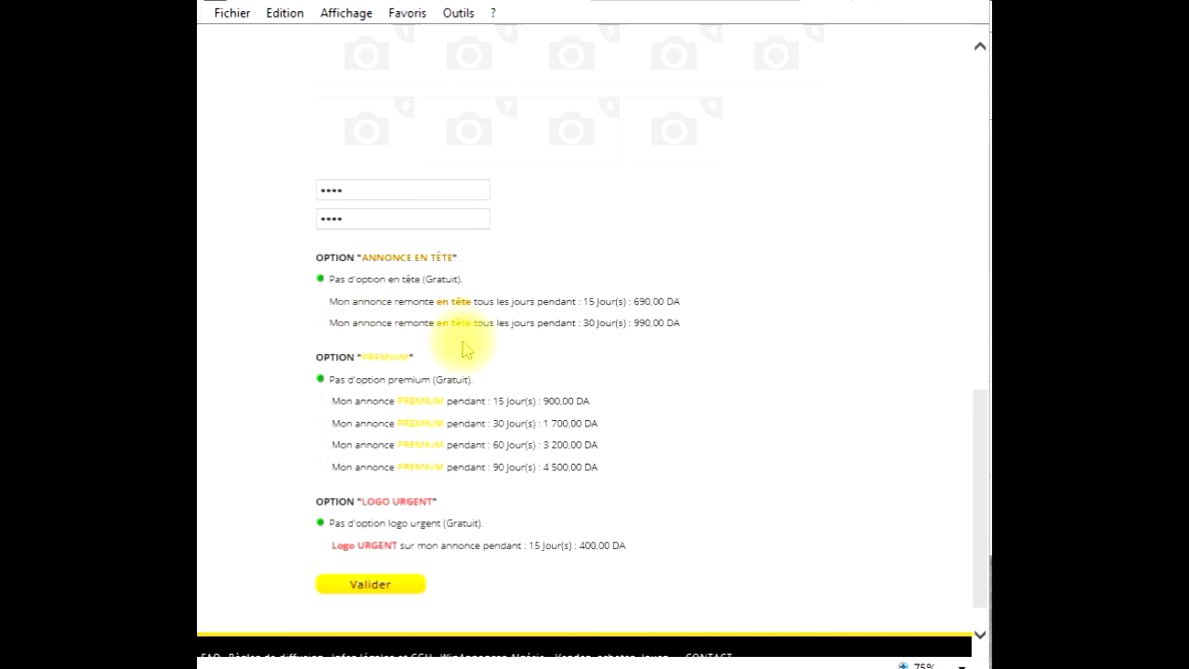
pyautogui.moveTo(679, 326); pyautogui.dragTo(597, 325)
pyautogui.click(325, 324)
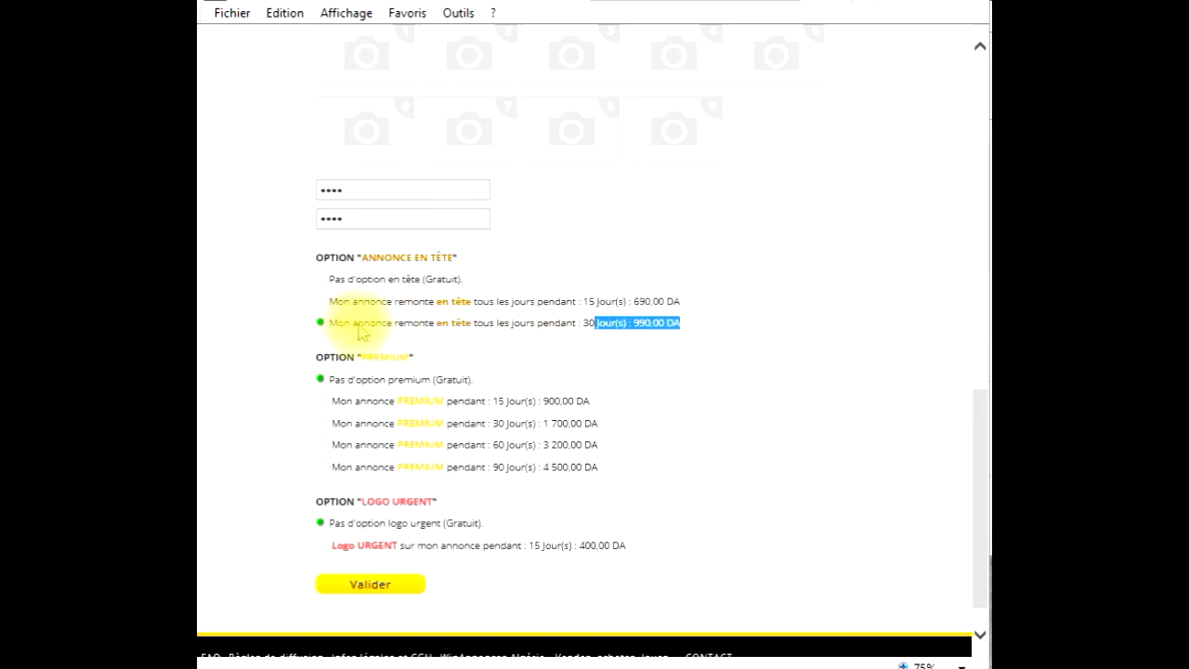
pyautogui.click(697, 350)
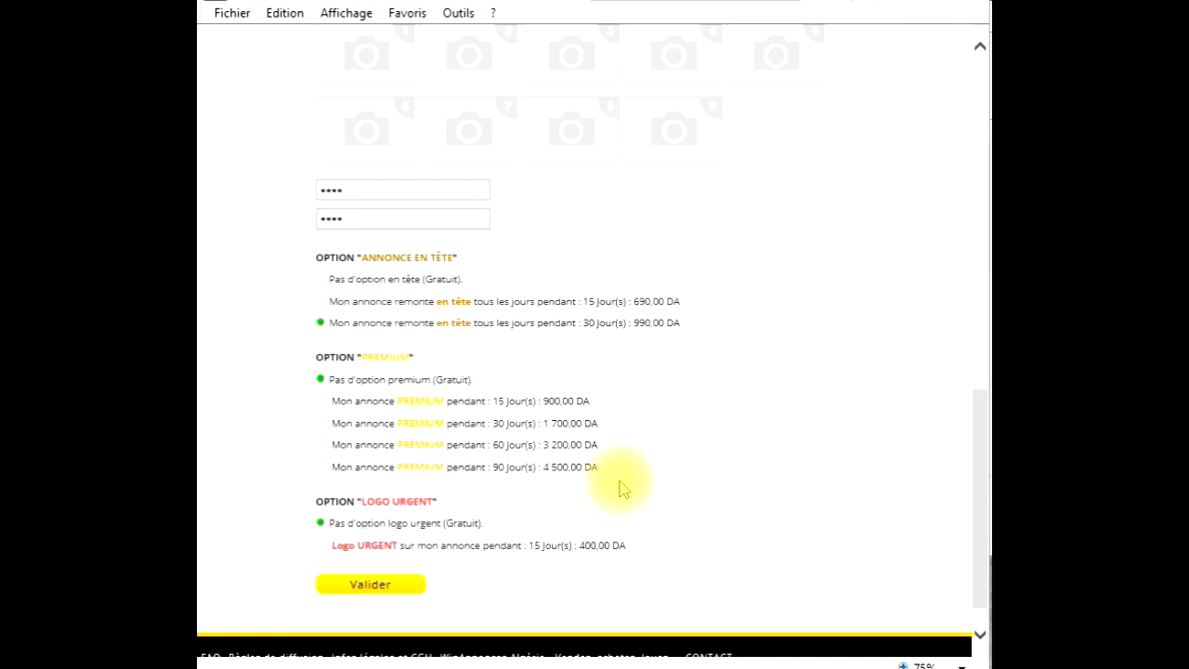
pyautogui.scroll(-1, 622, 490)
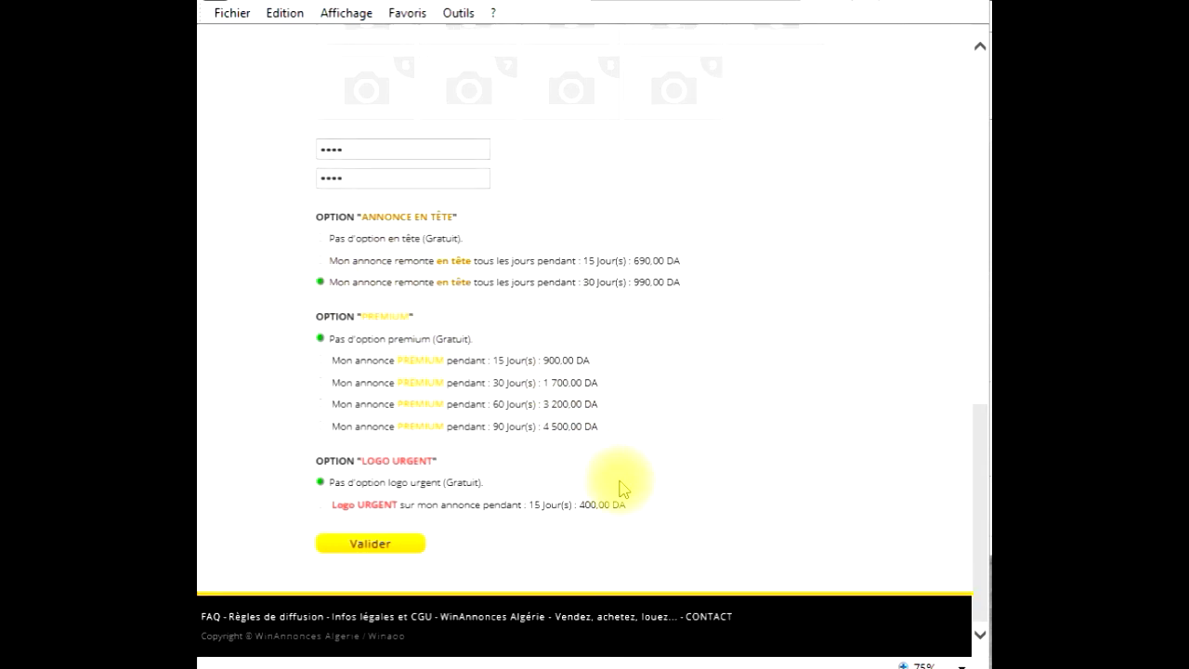
pyautogui.click(359, 550)
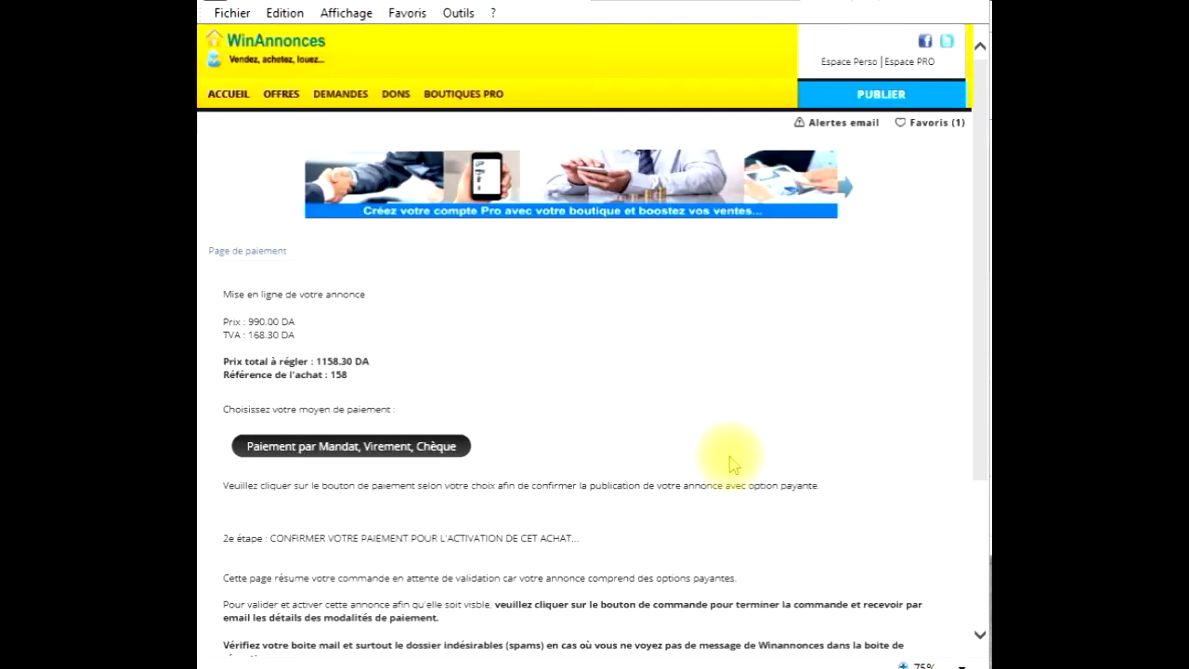
# - Review the 990.00 DA plus VAT, 1158.30 DA summary and pick payment by mandate, transfer or cheque
pyautogui.moveTo(307, 337); pyautogui.dragTo(230, 314)
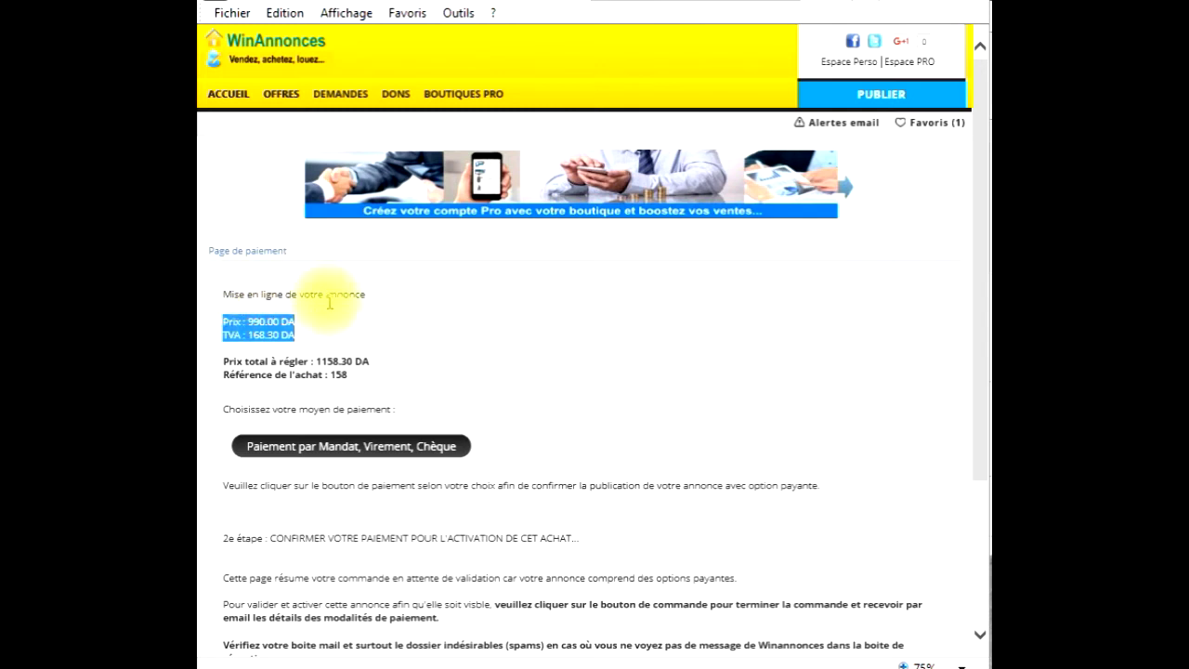
pyautogui.scroll(-2, 405, 372)
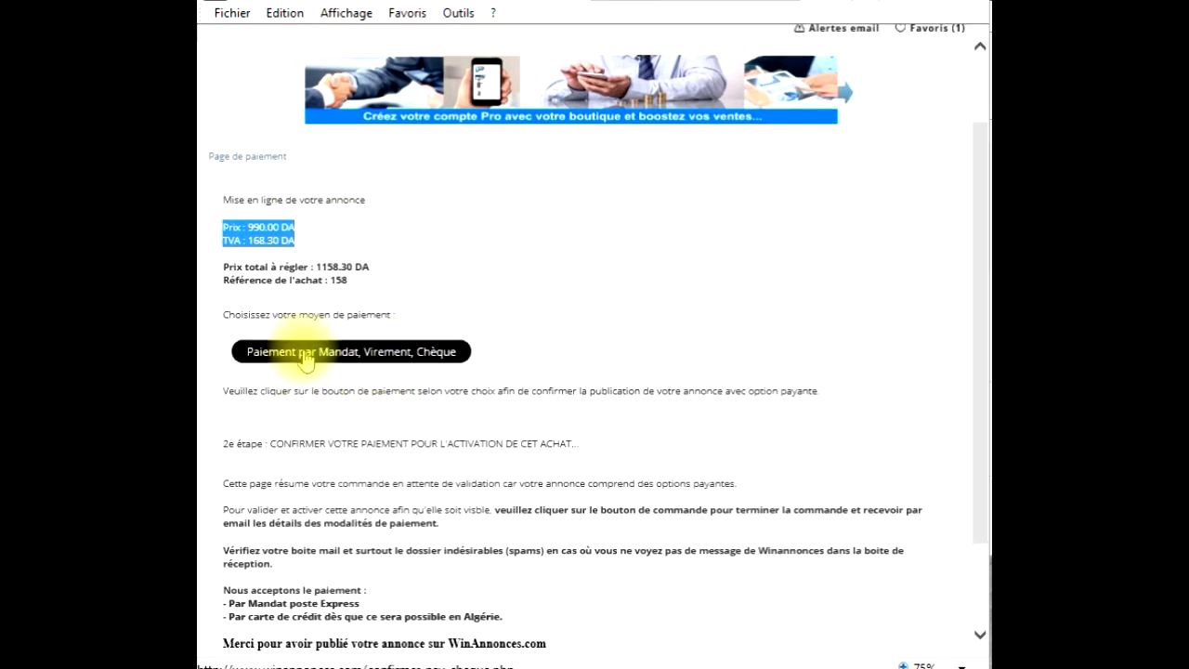
pyautogui.scroll(-3, 425, 369)
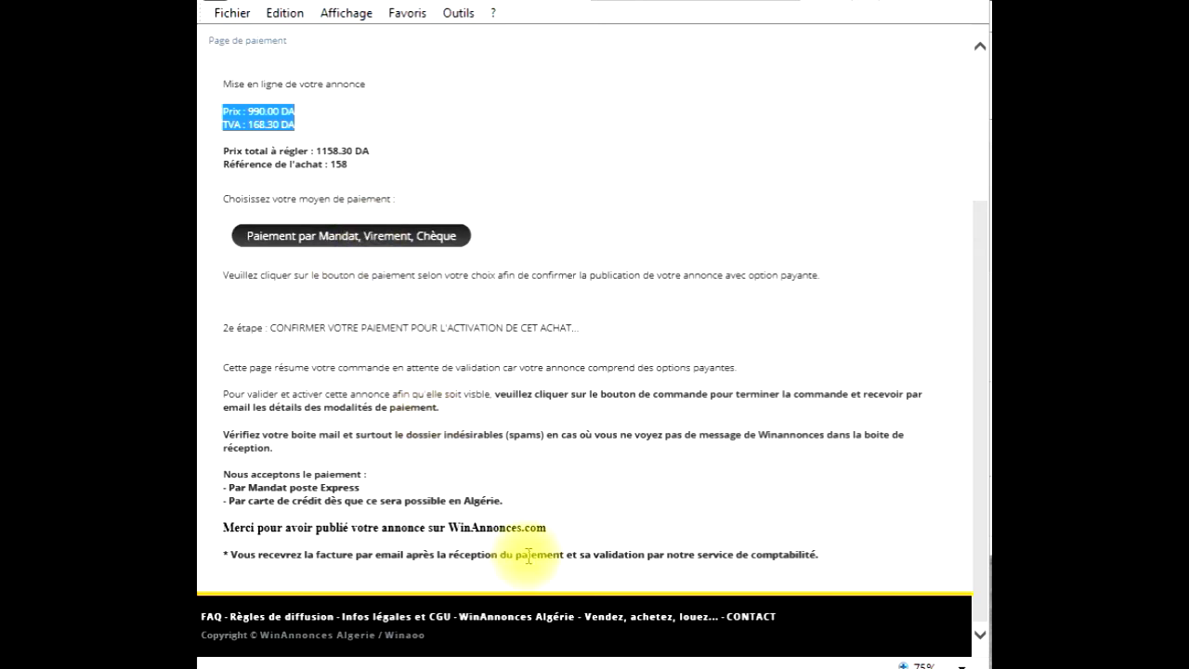
pyautogui.moveTo(566, 531); pyautogui.dragTo(266, 318)
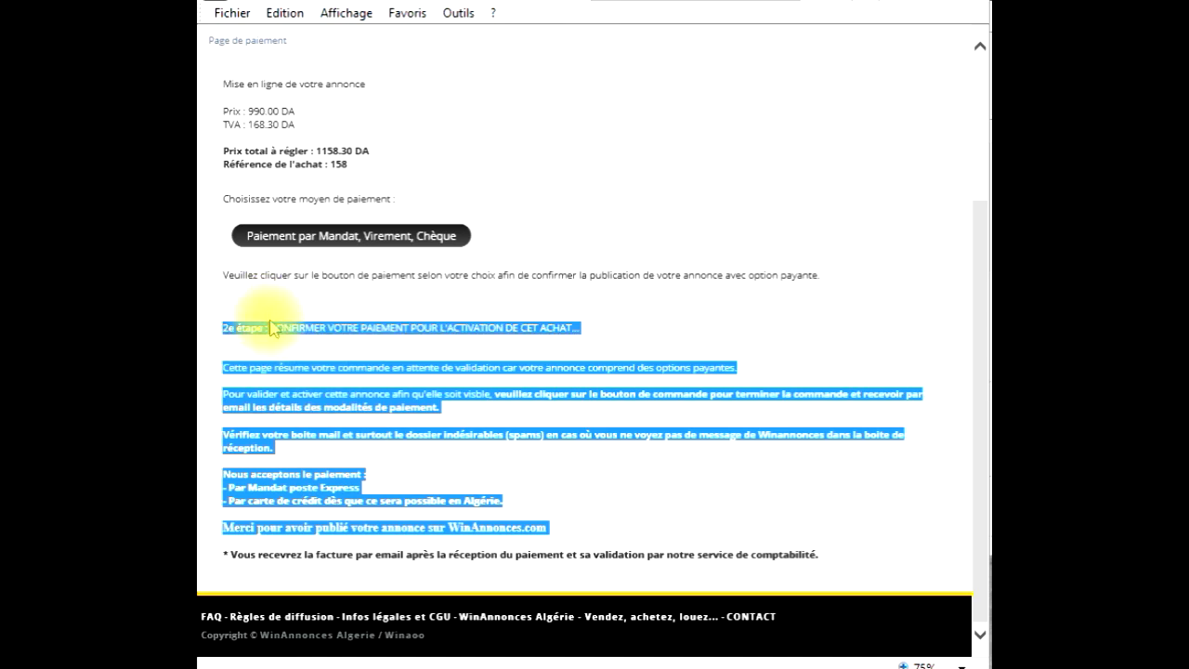
pyautogui.click(478, 409)
pyautogui.click(370, 236)
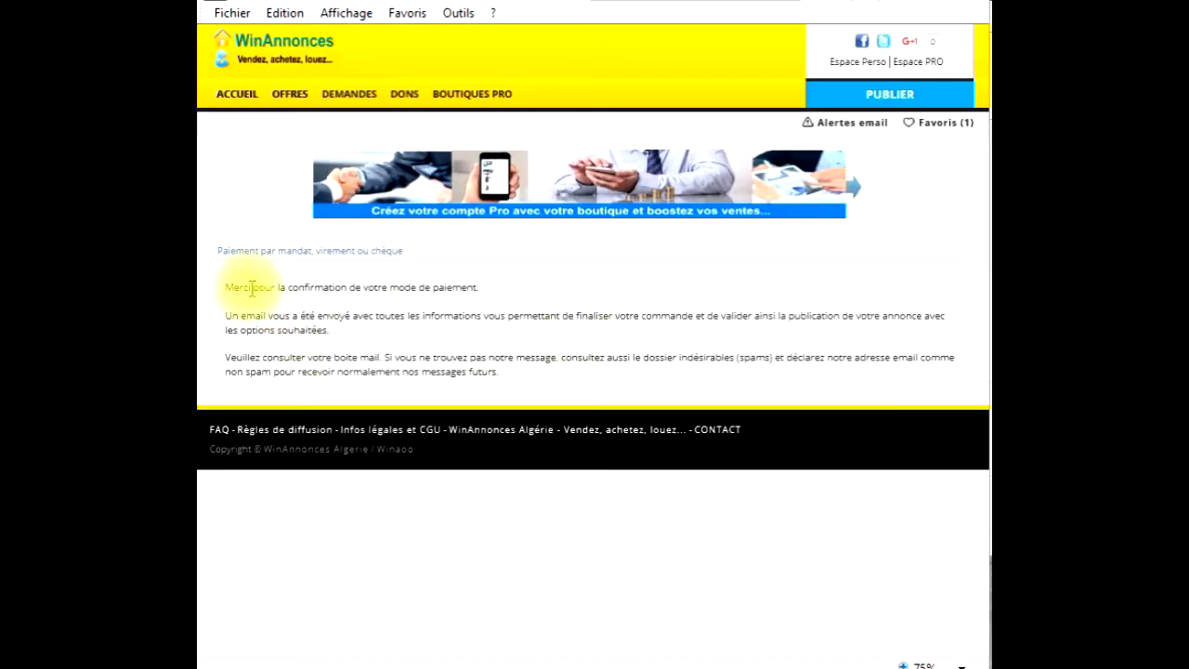
# - Confirm the mandate payment, read the thank-you and spam-folder advice, then return home
pyautogui.click(473, 297)
pyautogui.moveTo(473, 299); pyautogui.dragTo(234, 285)
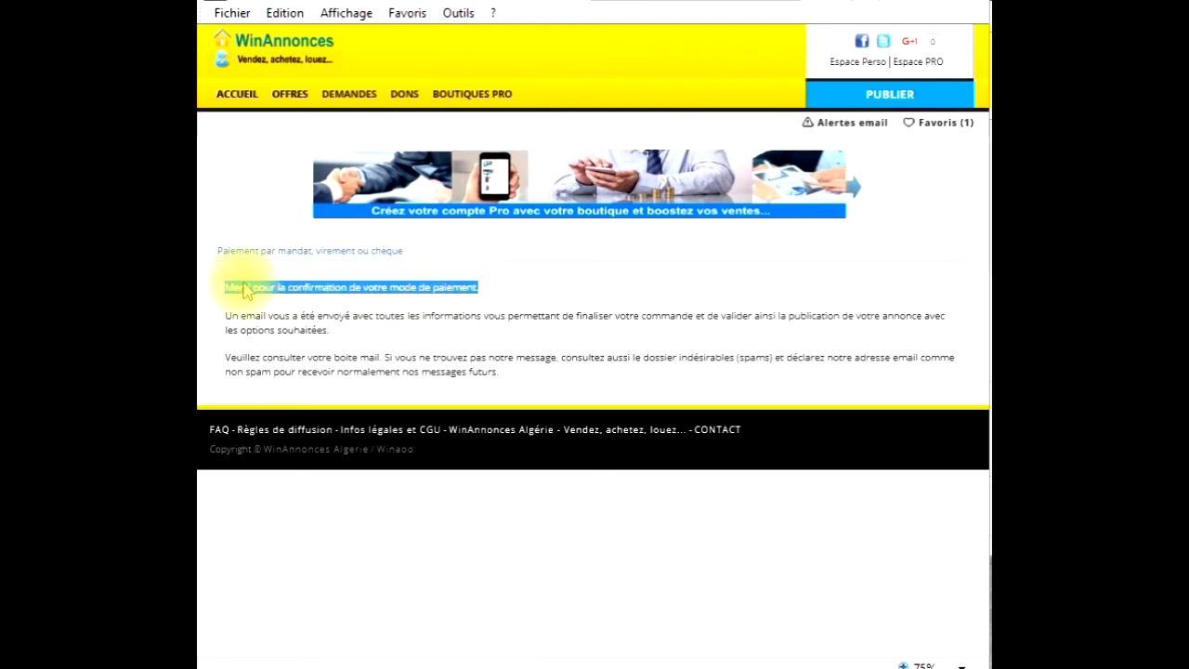
pyautogui.click(423, 316)
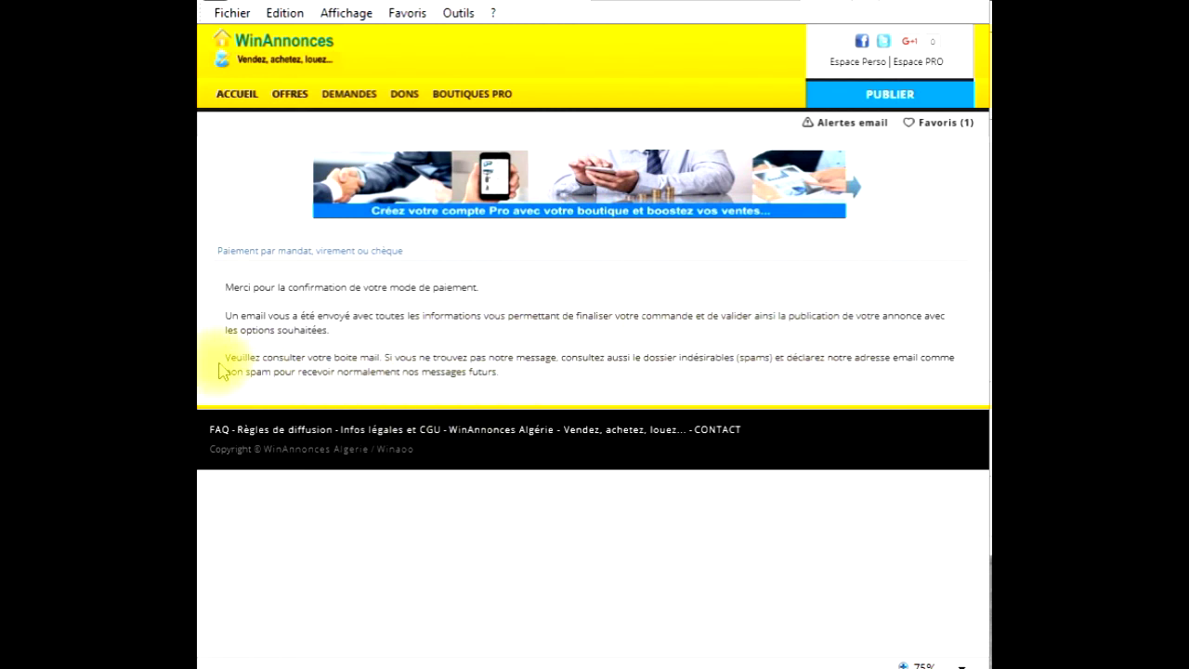
pyautogui.moveTo(219, 361); pyautogui.dragTo(397, 359)
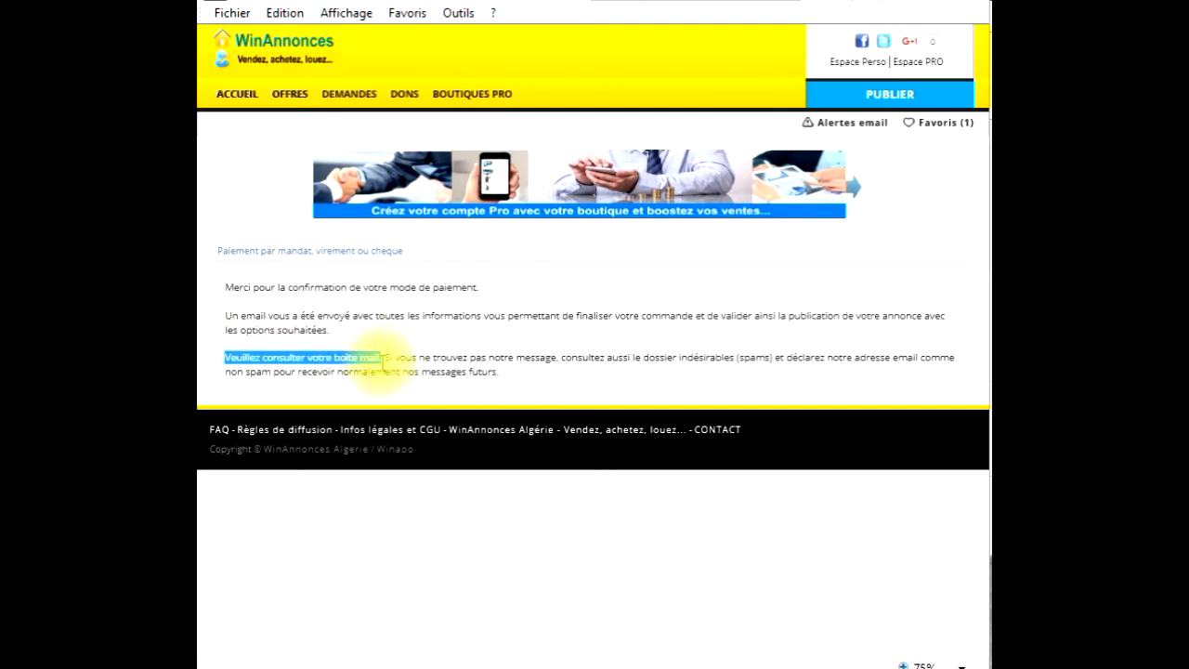
pyautogui.click(585, 380)
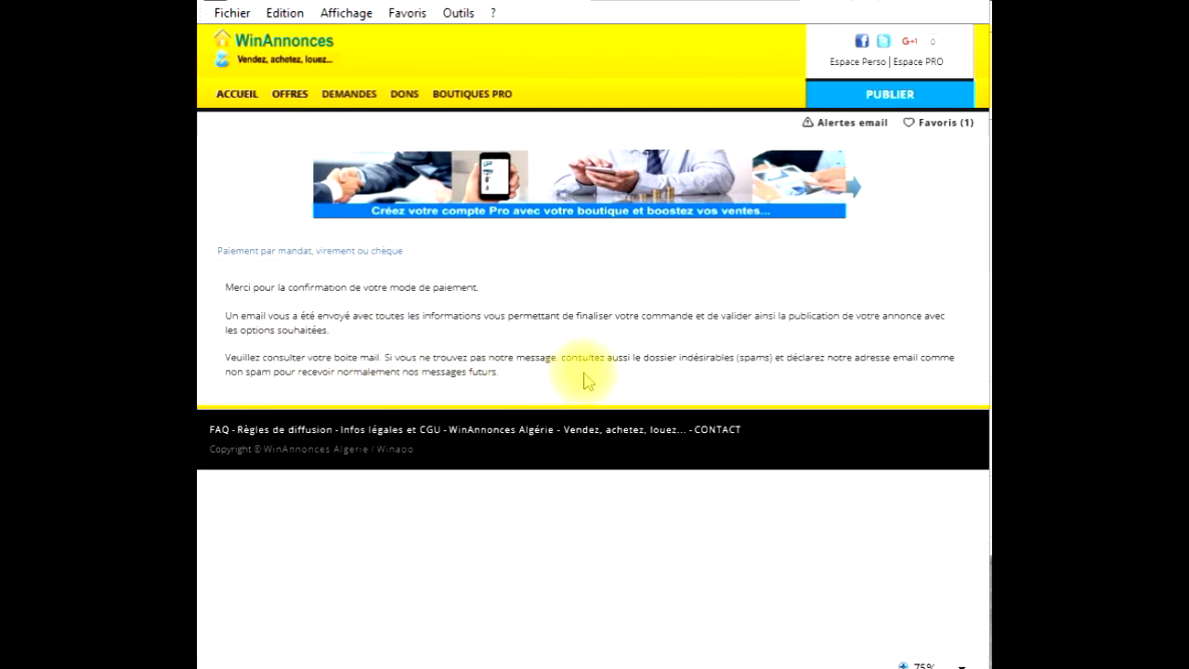
pyautogui.moveTo(729, 359); pyautogui.dragTo(770, 361)
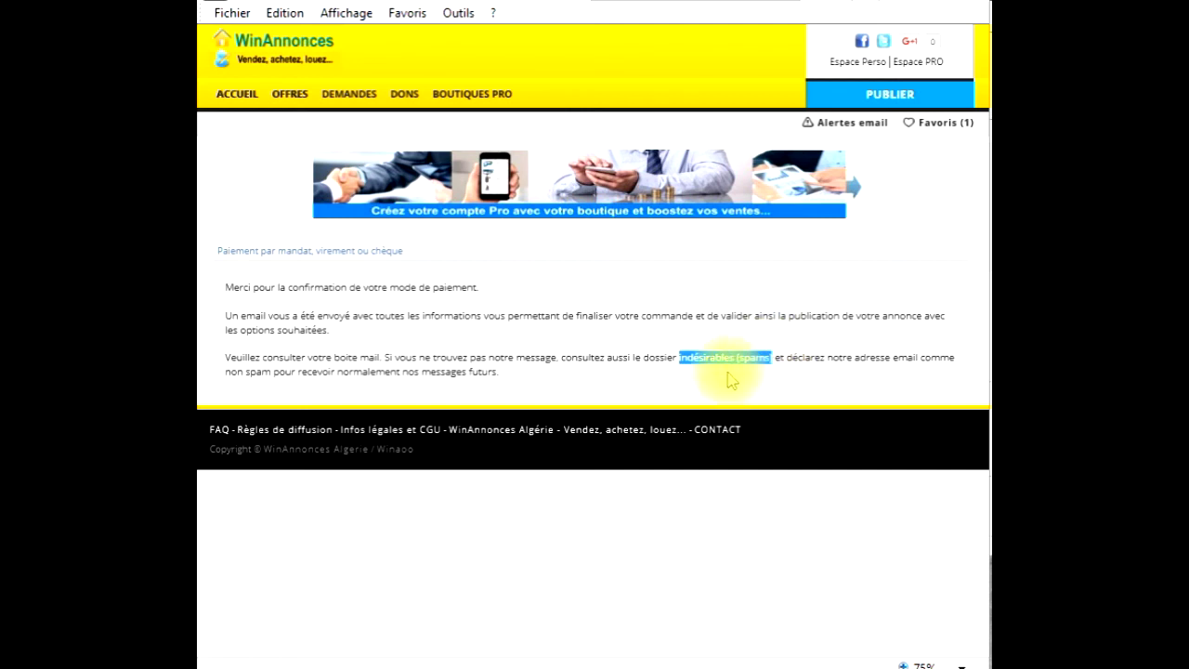
pyautogui.click(525, 393)
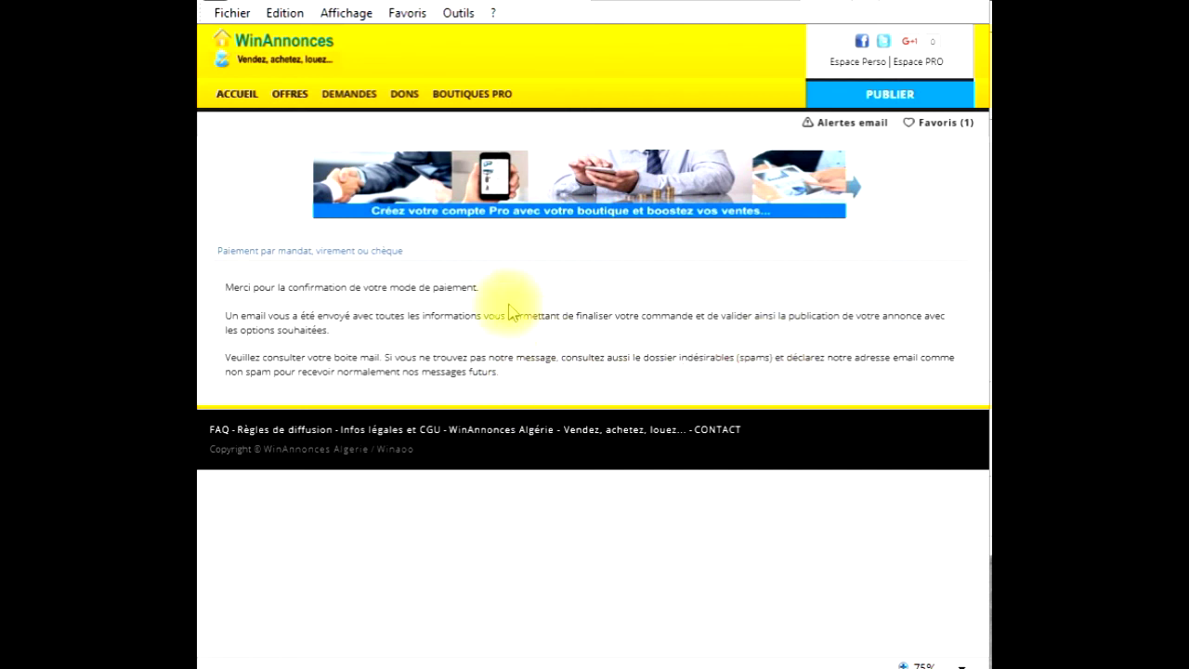
pyautogui.click(245, 105)
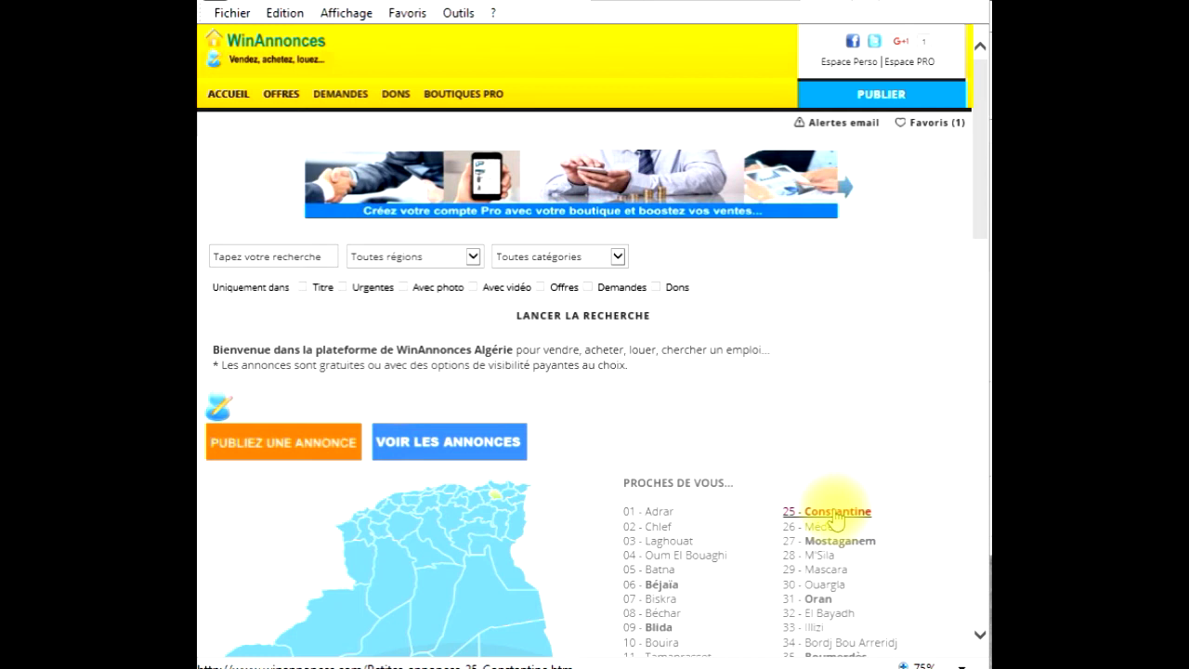
# - Browse the BOUTIQUES PRO directory and open the Winaoo LesPagesdor shop page
pyautogui.click(480, 97)
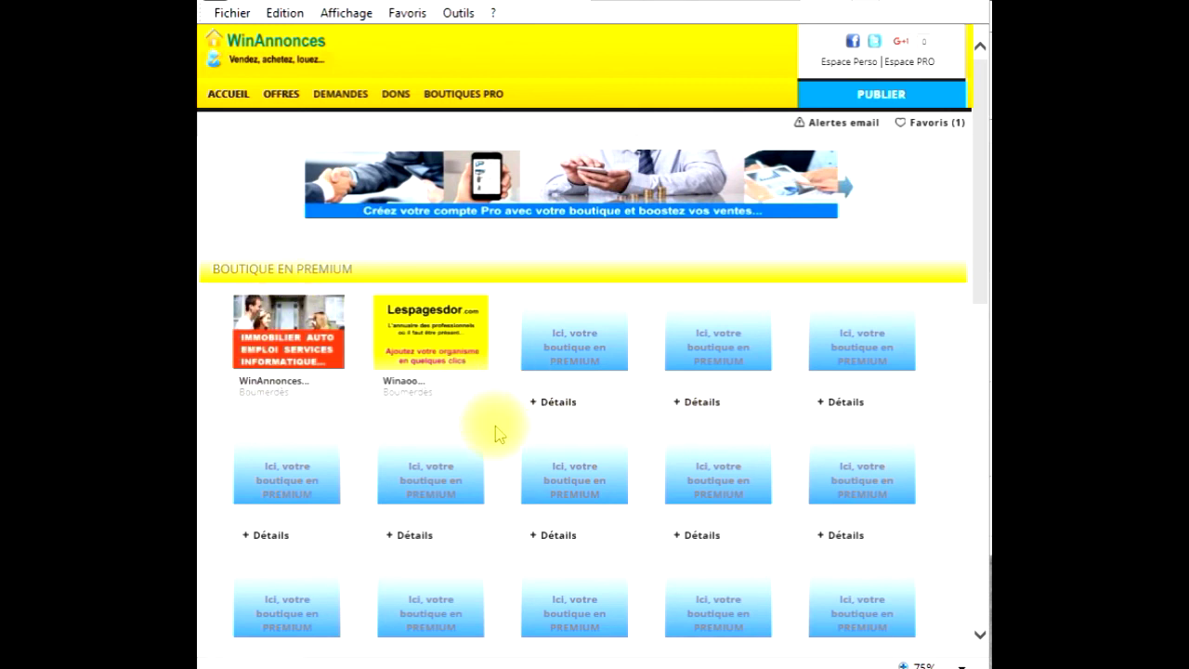
pyautogui.scroll(-5, 496, 426)
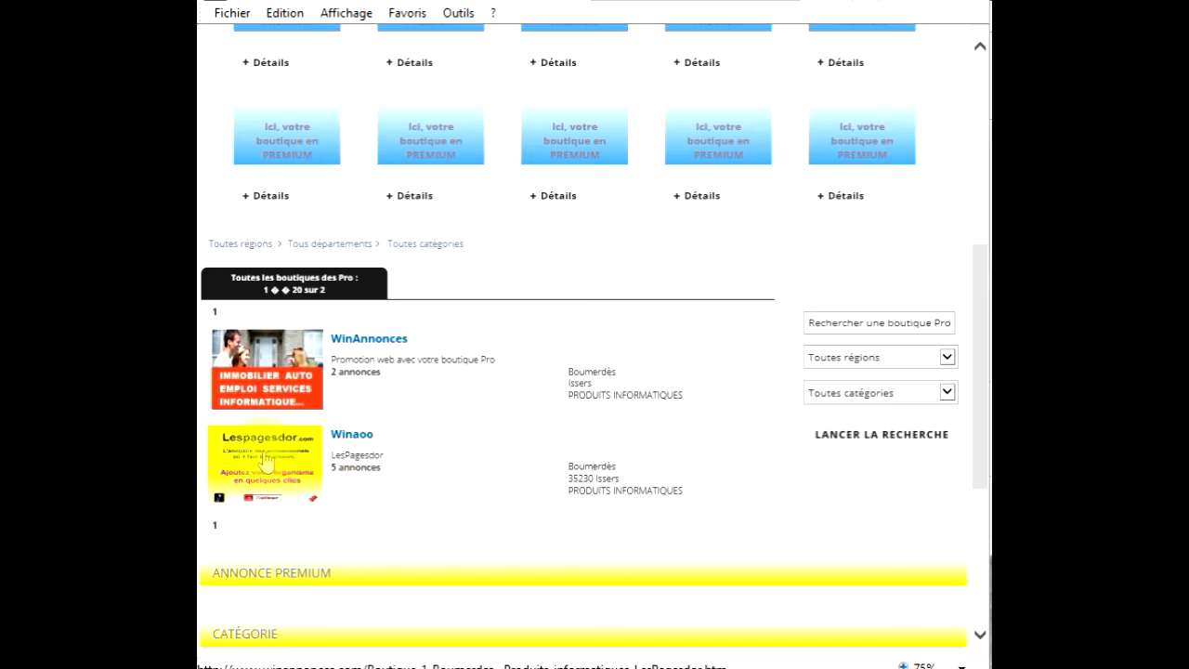
pyautogui.click(564, 471)
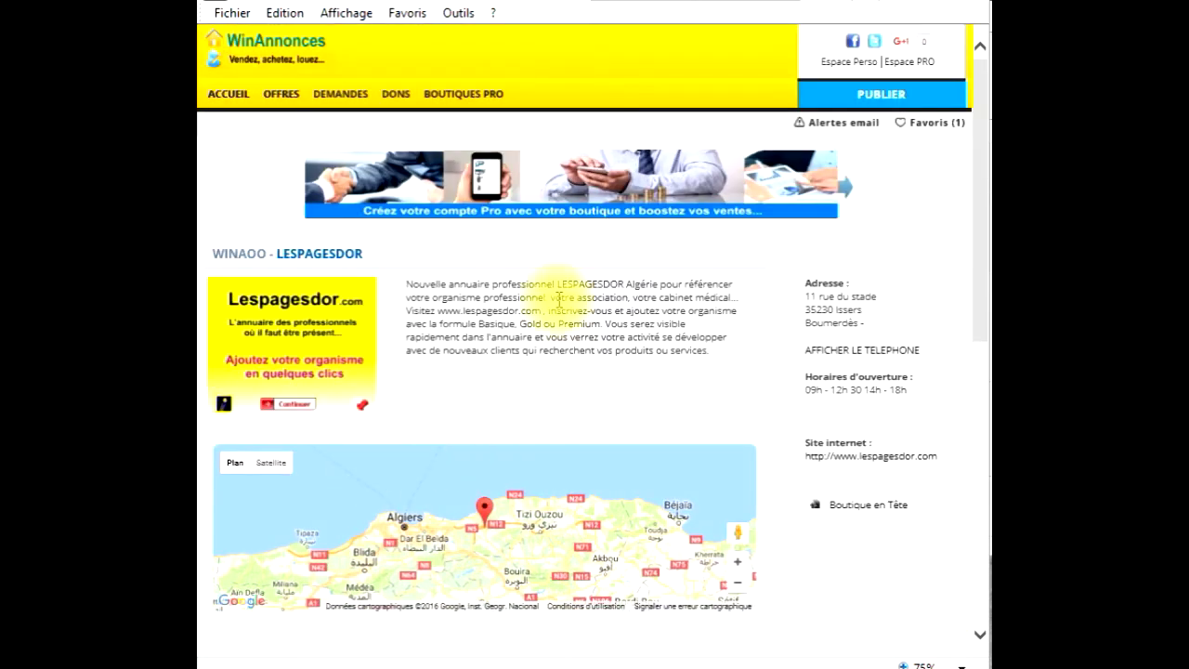
# - Look over the Winaoo shop page and its 09h-12h30 14h-18h hours, then return to ACCUEIL
pyautogui.scroll(-2, 526, 399)
pyautogui.scroll(-3, 487, 544)
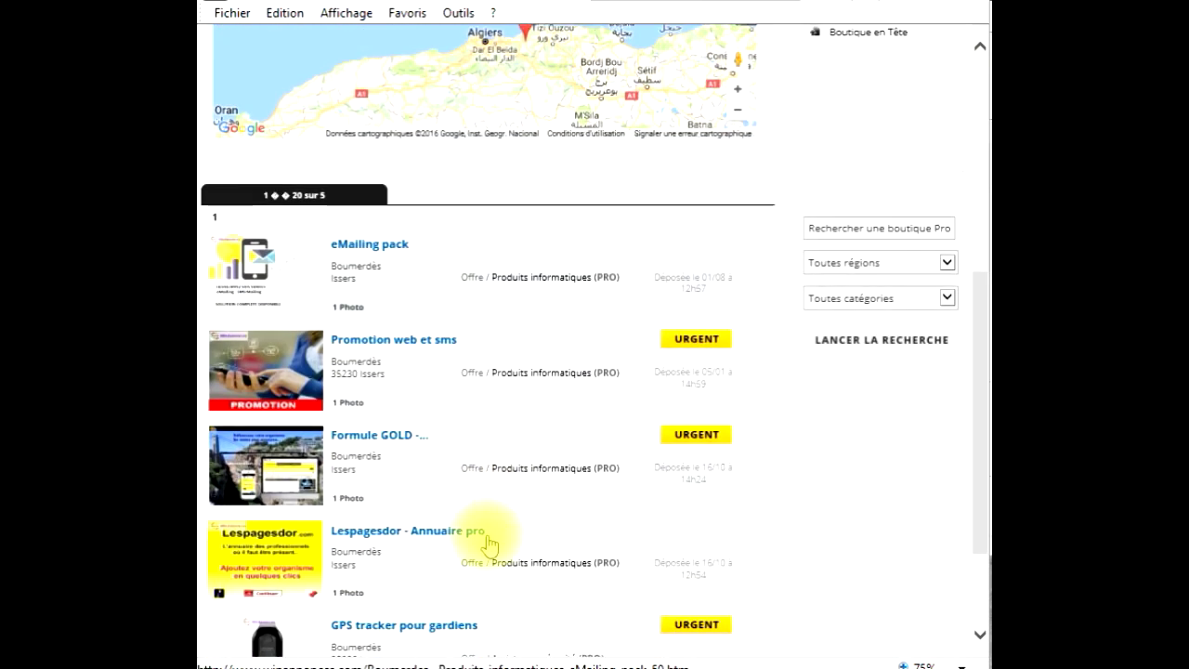
pyautogui.scroll(-2, 316, 509)
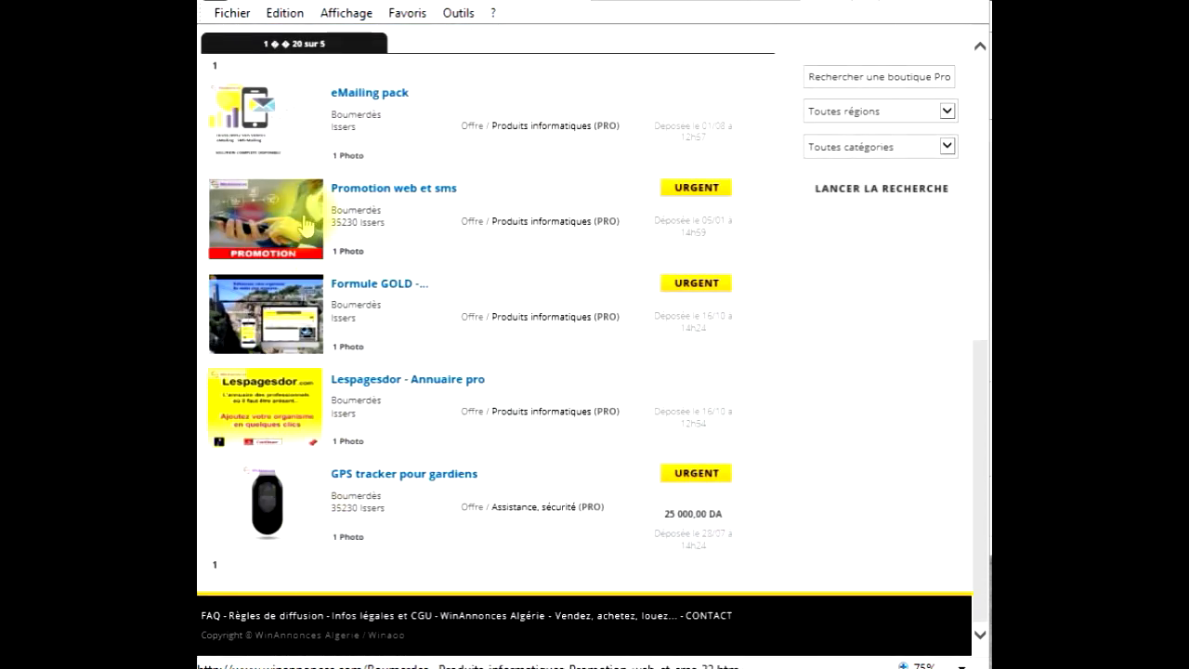
pyautogui.scroll(5, 279, 465)
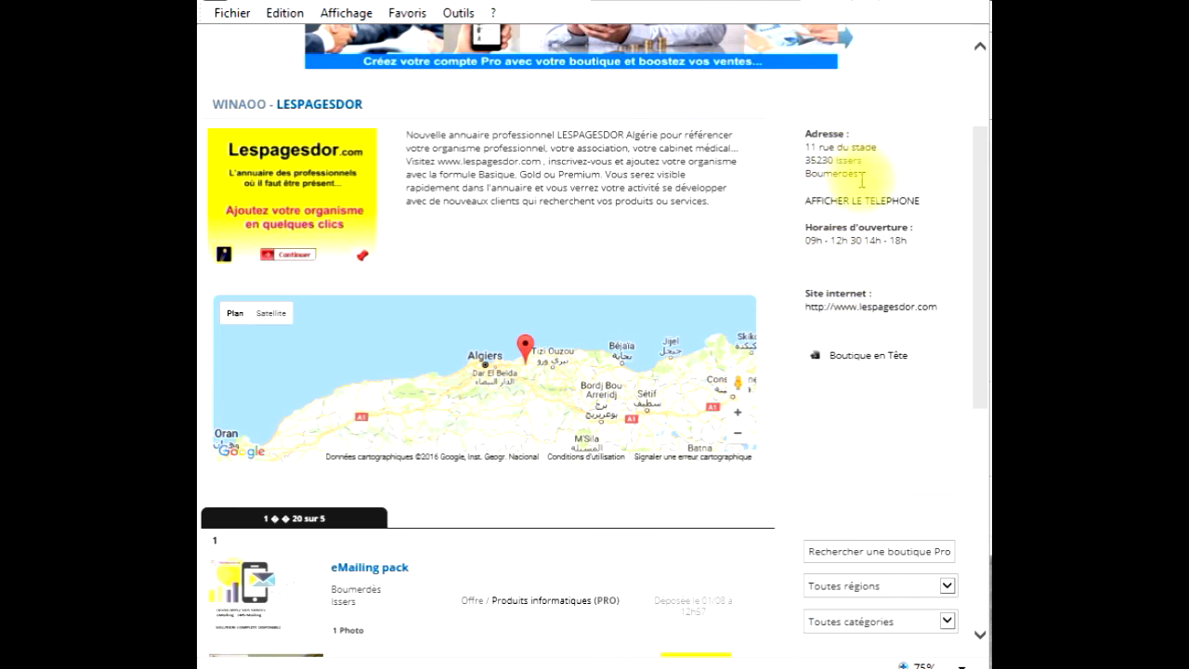
pyautogui.moveTo(943, 251); pyautogui.dragTo(804, 251)
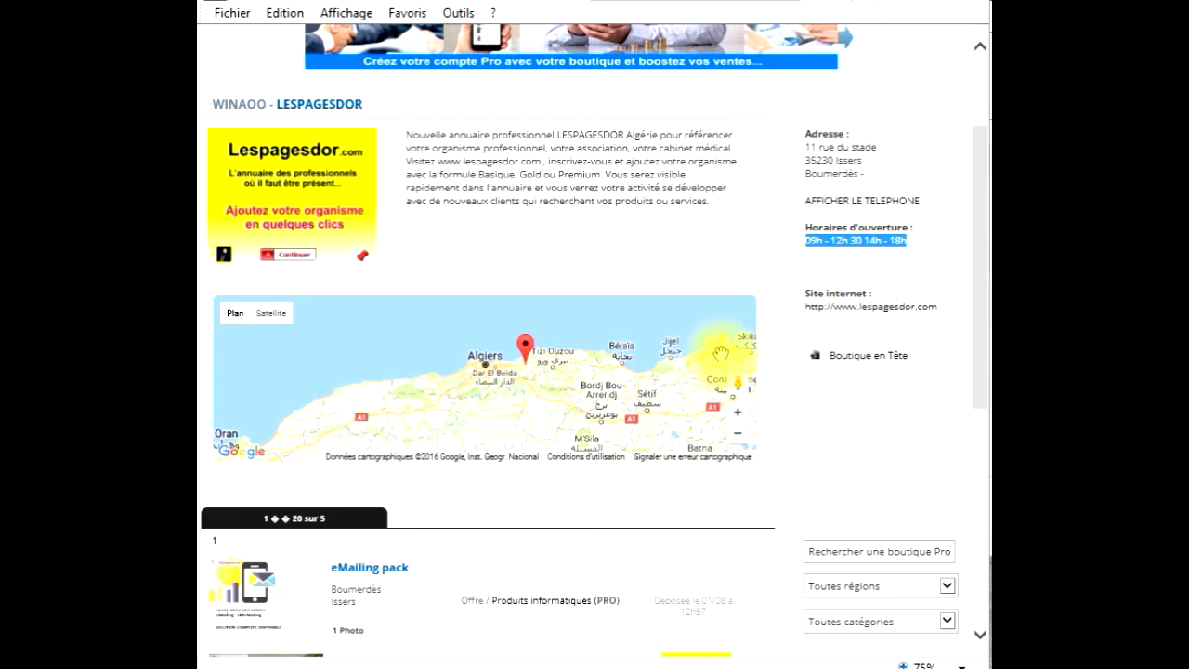
pyautogui.scroll(2, 483, 232)
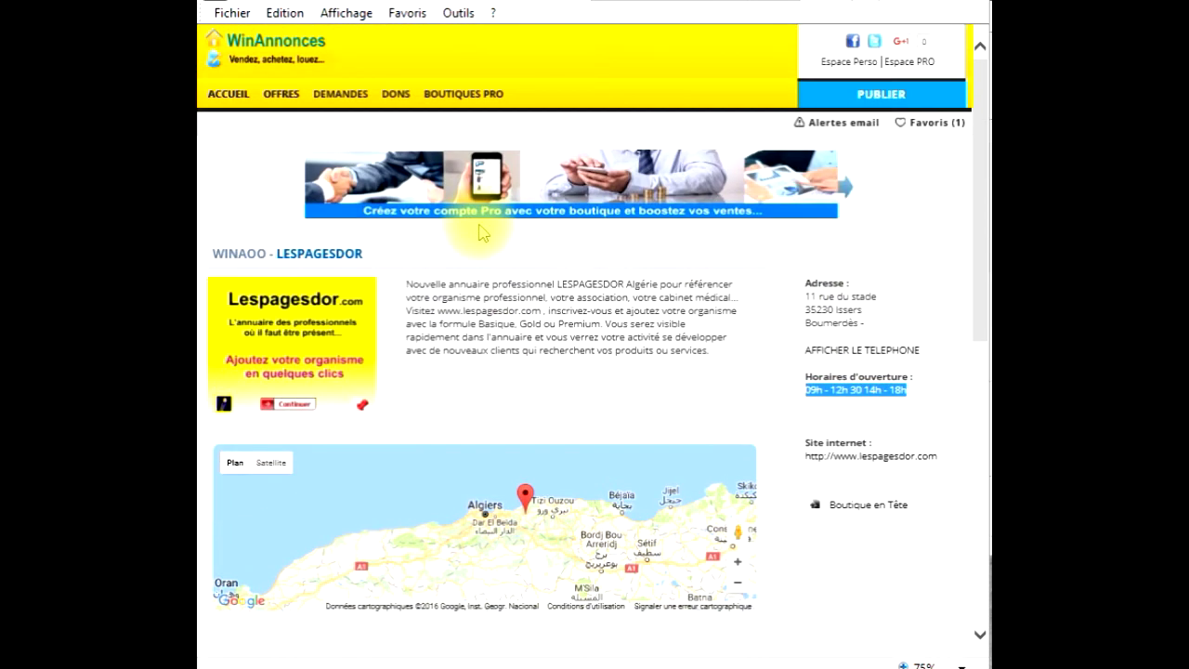
pyautogui.click(227, 93)
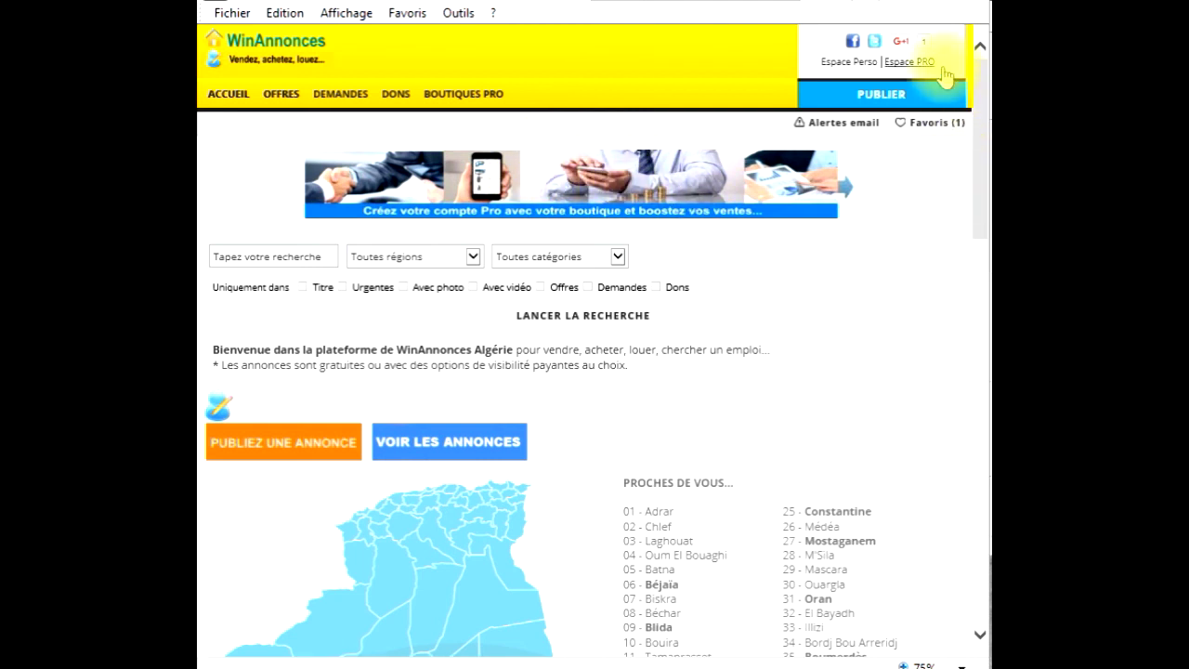
# - Open the Pro account registration form from Espace PRO, accept the CGU, then go back
pyautogui.click(910, 63)
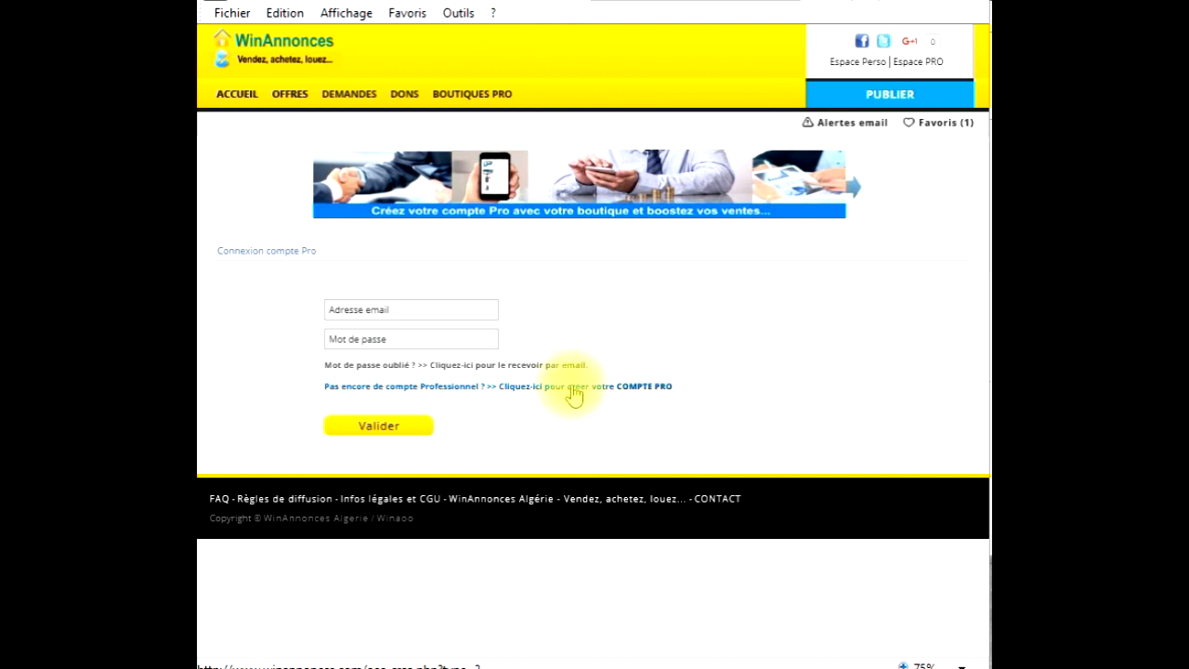
pyautogui.click(647, 395)
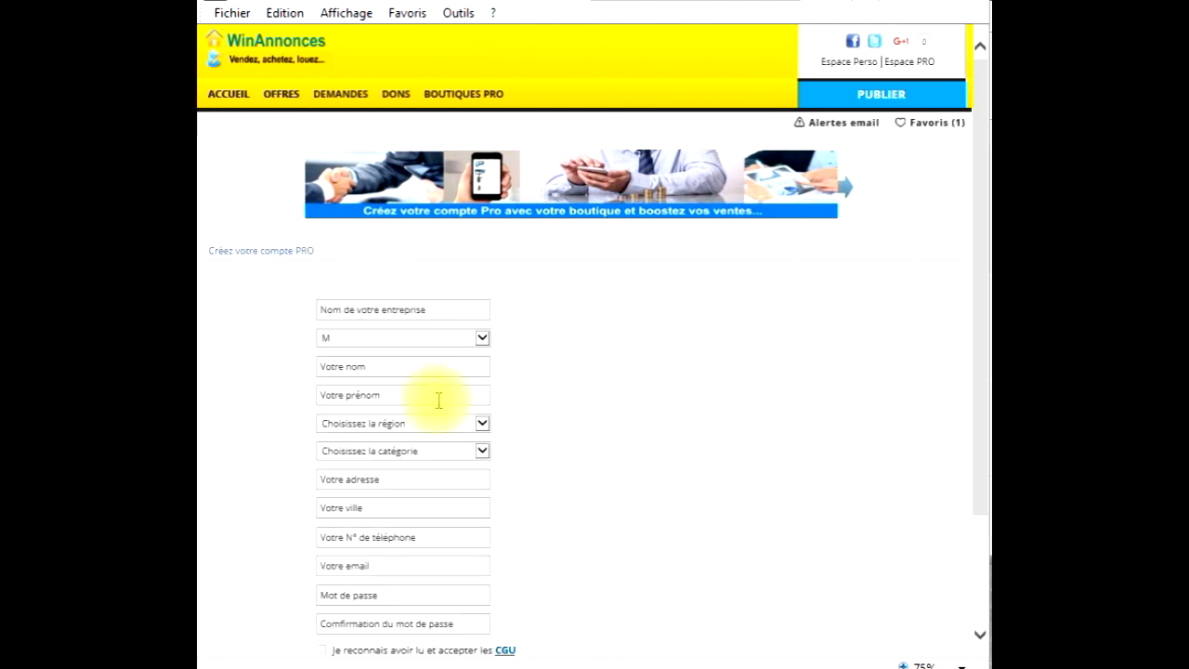
pyautogui.click(353, 312)
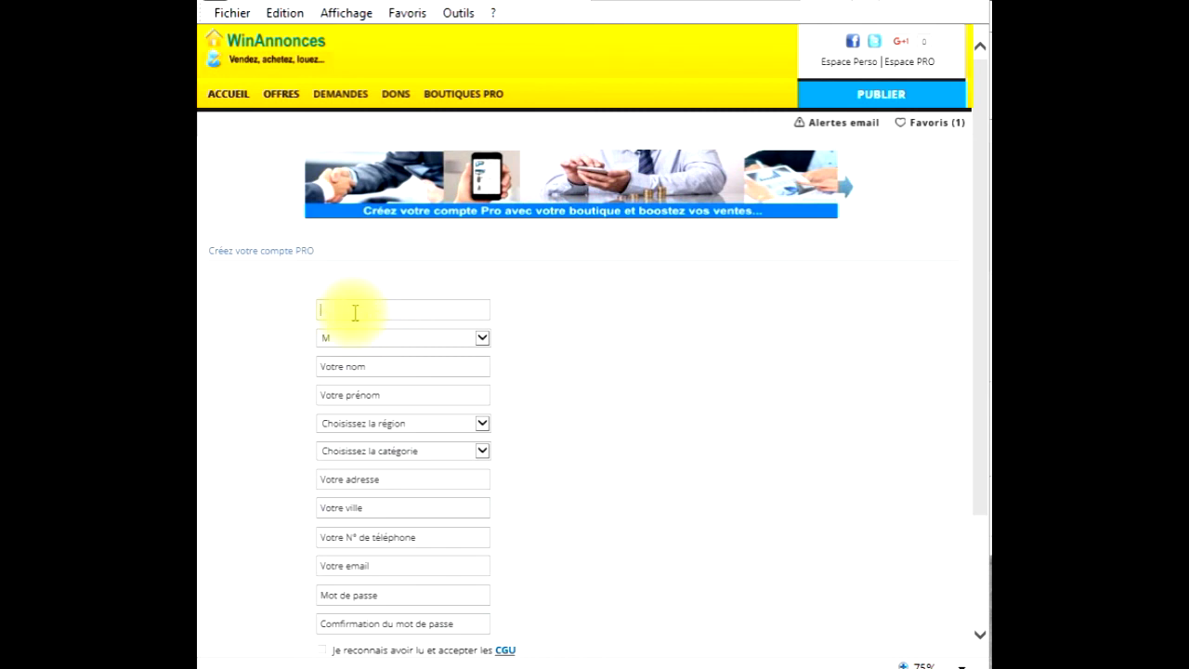
pyautogui.click(366, 366)
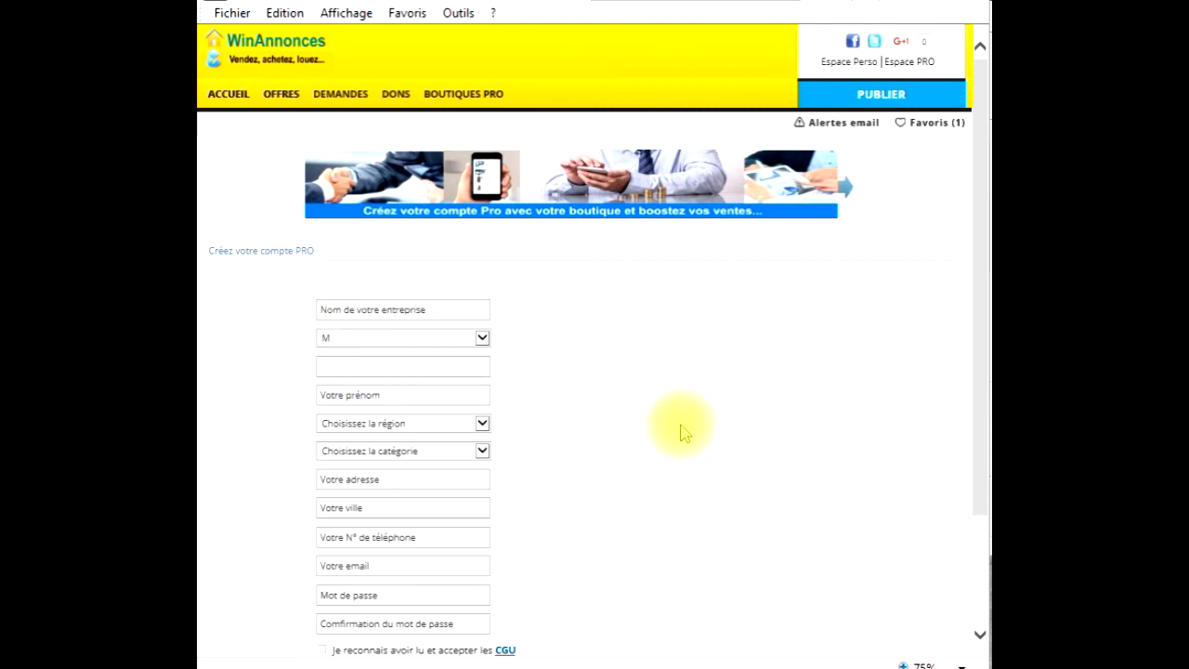
pyautogui.scroll(-3, 683, 432)
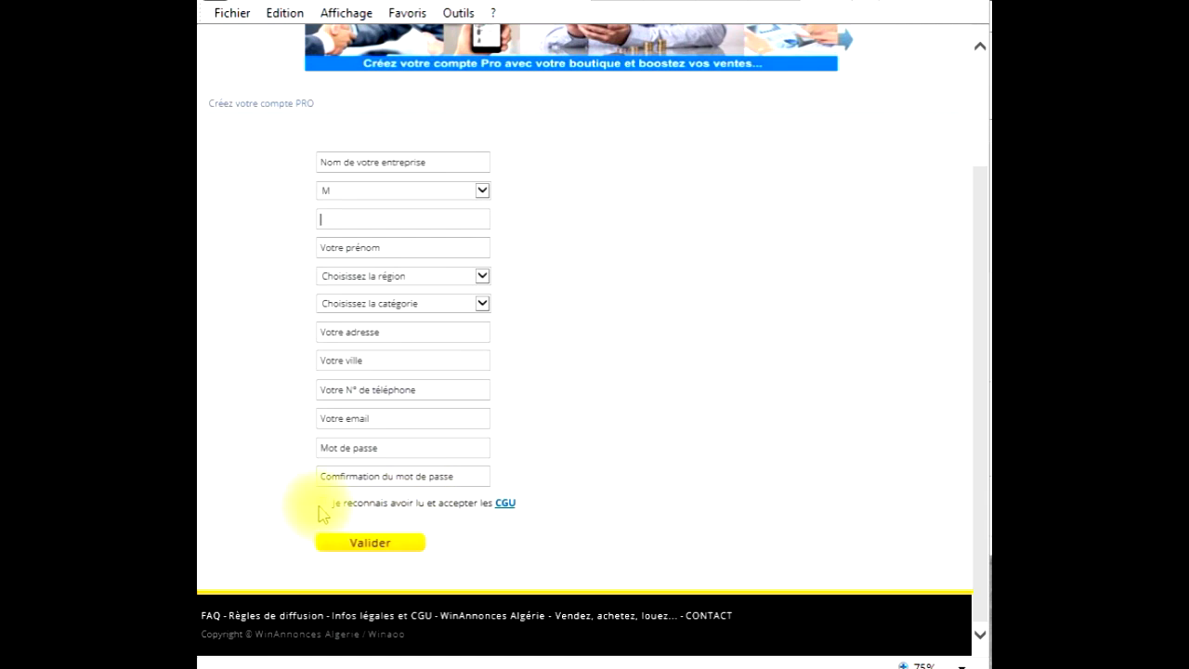
pyautogui.click(323, 502)
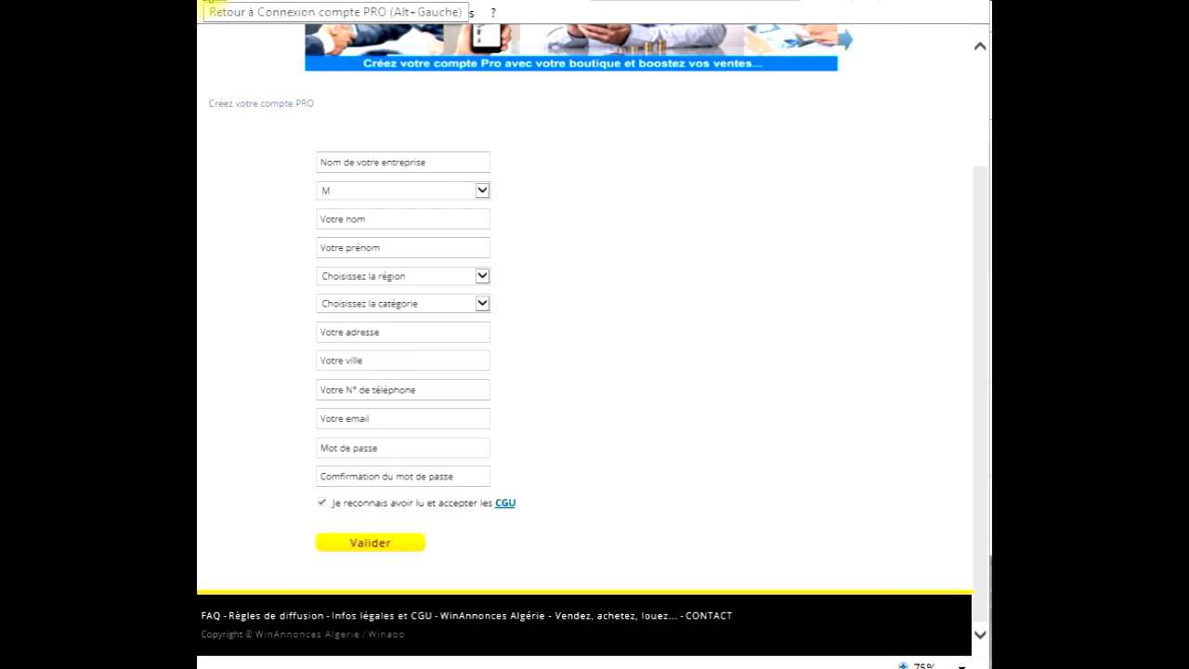
pyautogui.click(213, 1)
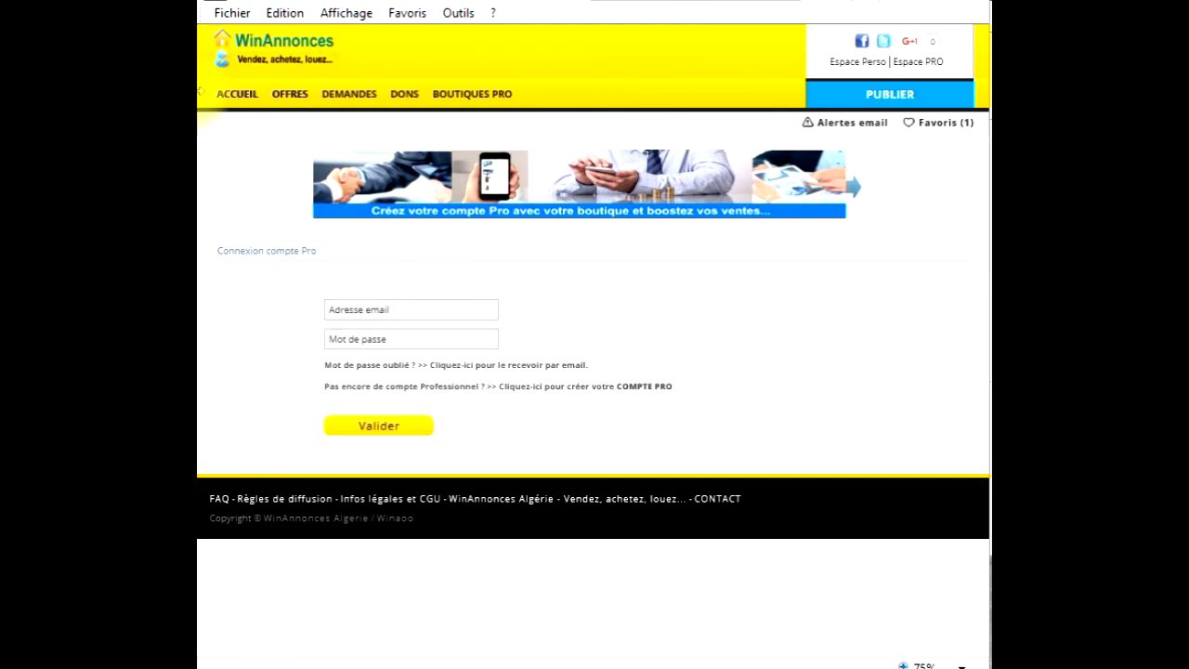
# - Visit the home page and PUBLIER form, then reach the Espace PRO login page
pyautogui.click(238, 95)
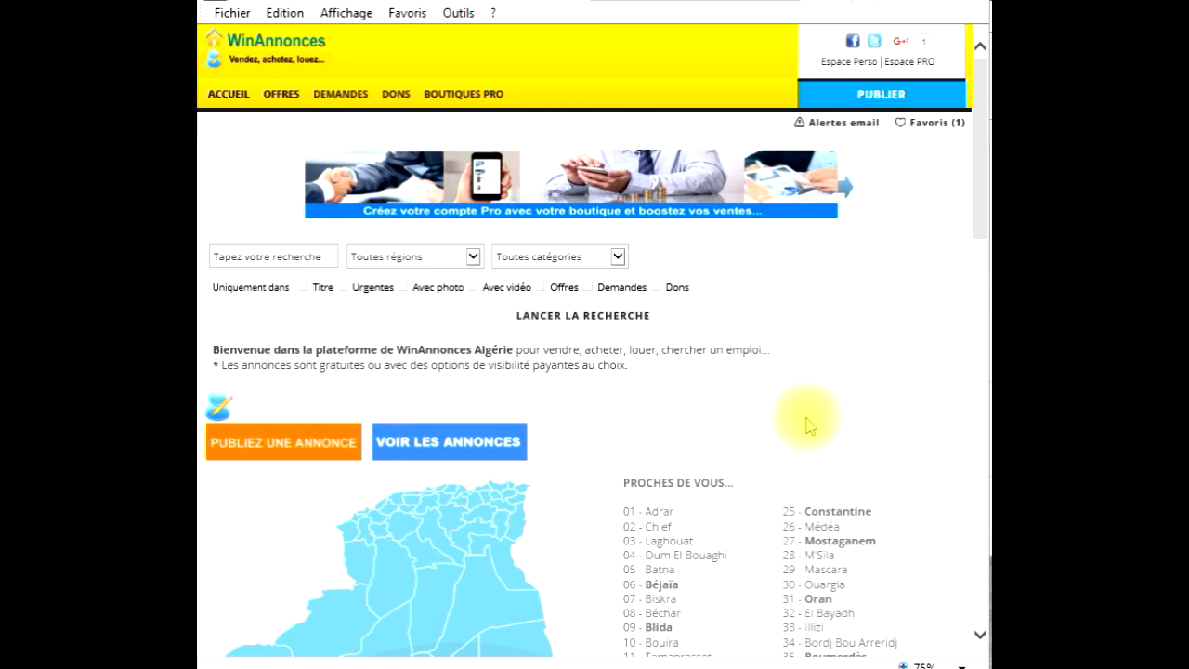
pyautogui.scroll(-3, 650, 404)
pyautogui.scroll(3, 650, 411)
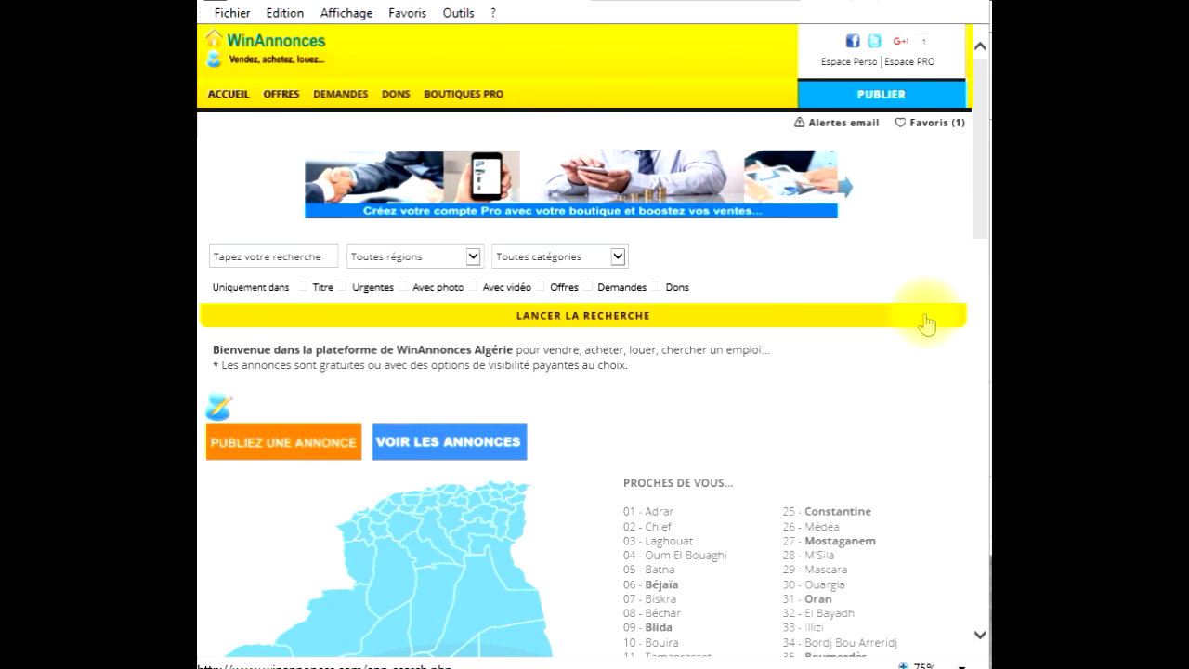
pyautogui.click(884, 102)
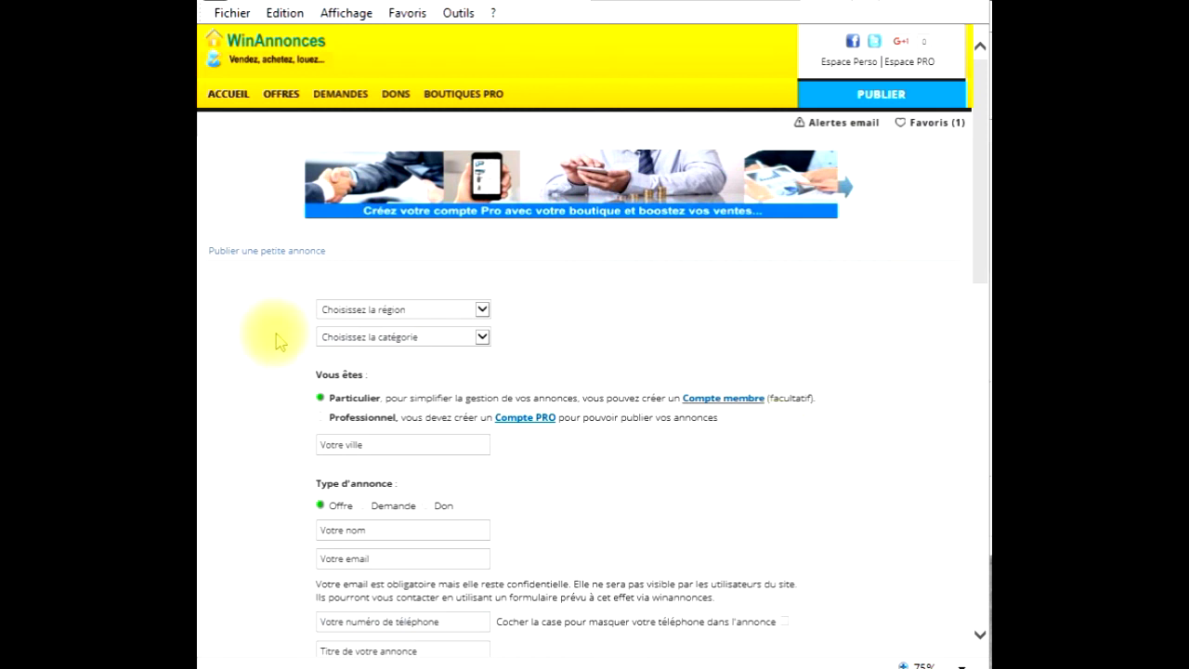
pyautogui.click(911, 62)
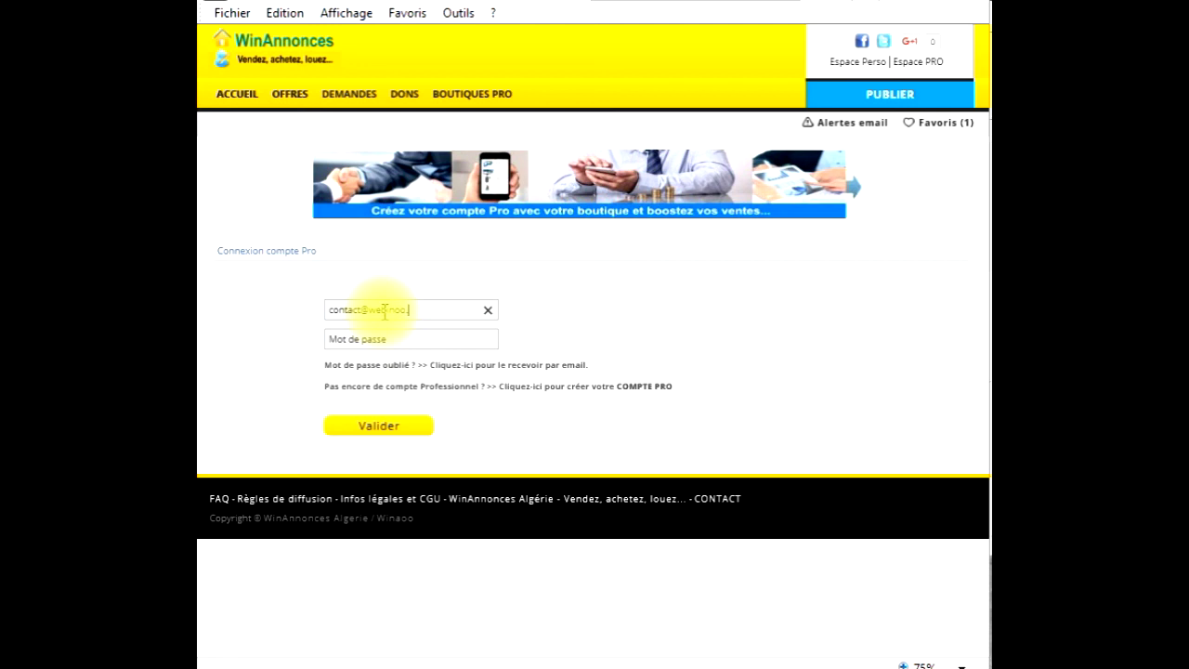
# - Attempt a Pro login with the account e-mail and a retyped password, getting the wrong-credentials error
pyautogui.write('m')
pyautogui.press('Tab')
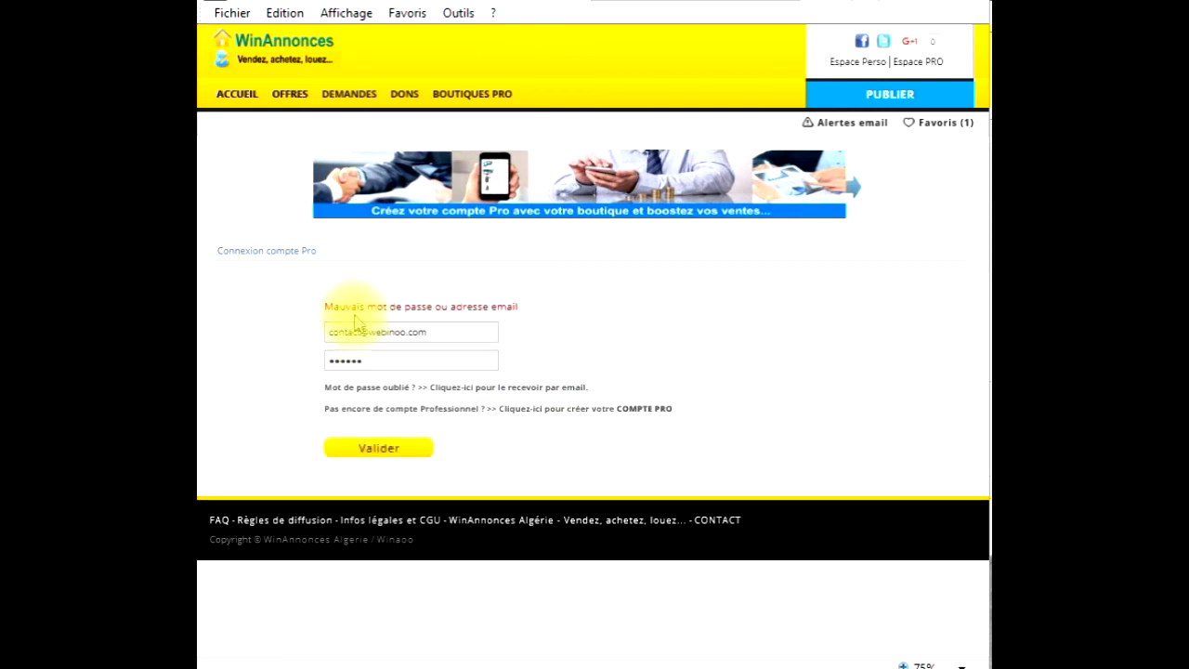
pyautogui.click(378, 362)
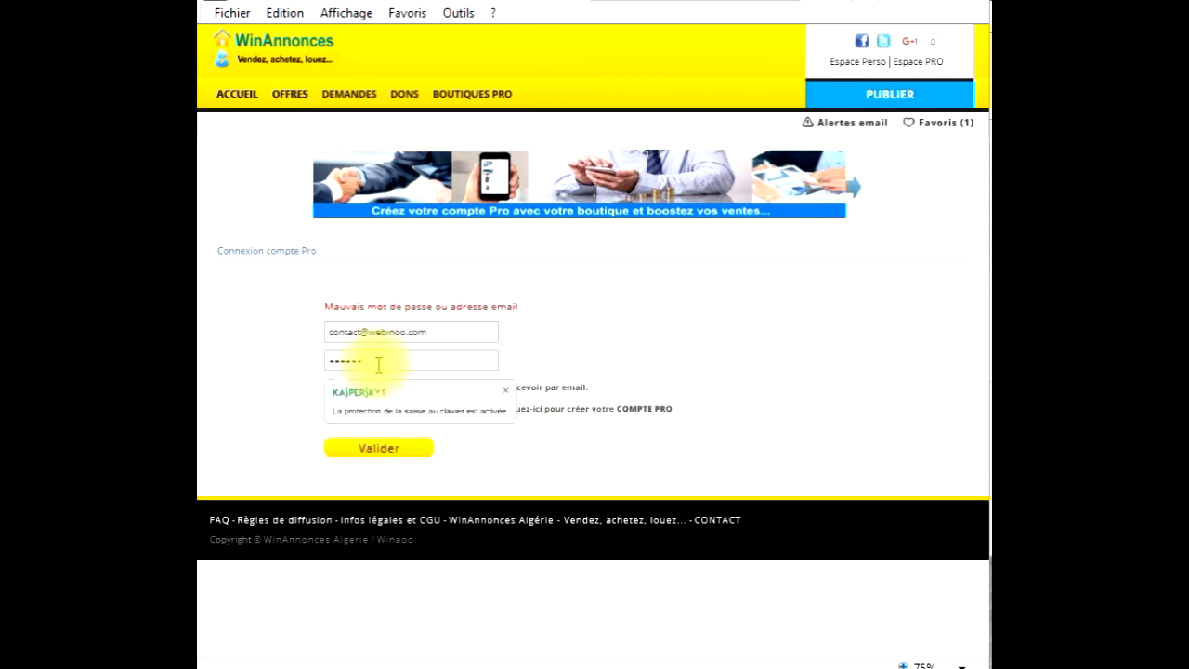
pyautogui.moveTo(378, 364); pyautogui.dragTo(292, 377)
pyautogui.write('ab')
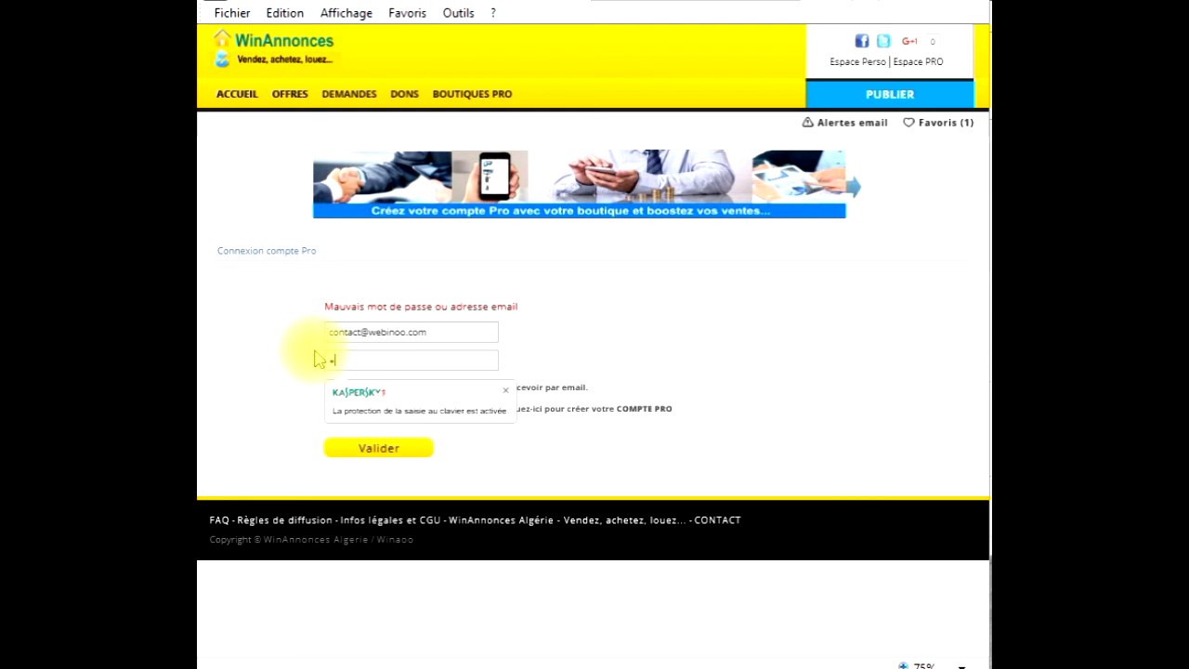
pyautogui.write('cdefghij')
pyautogui.click(394, 451)
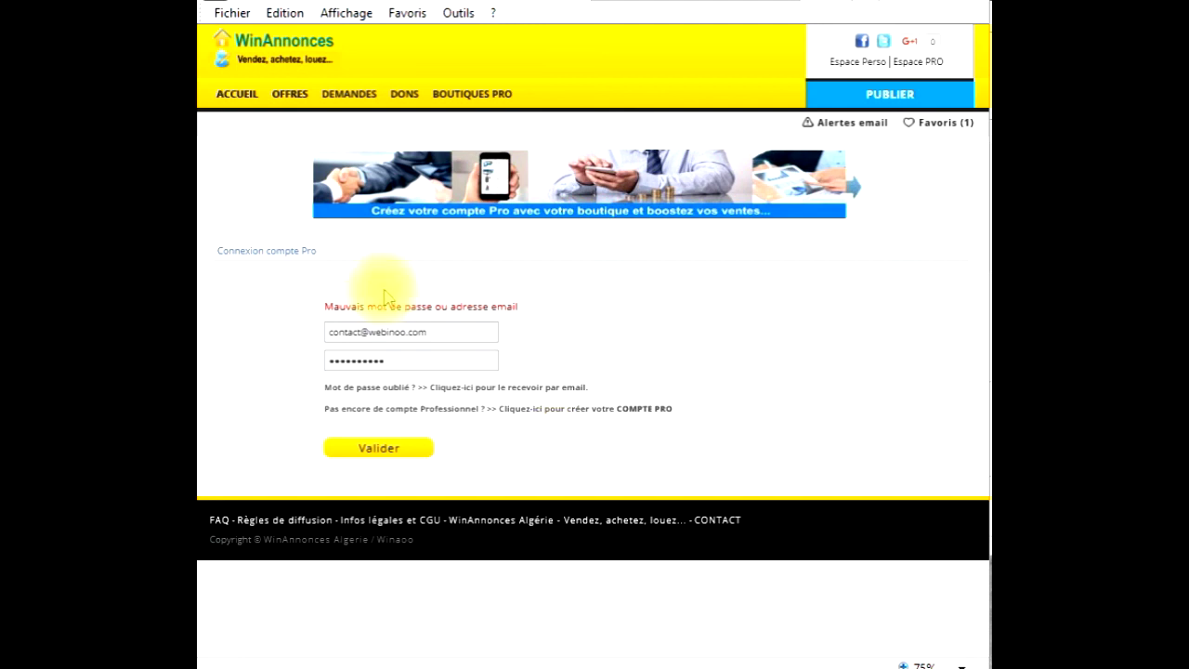
pyautogui.moveTo(529, 308); pyautogui.dragTo(313, 301)
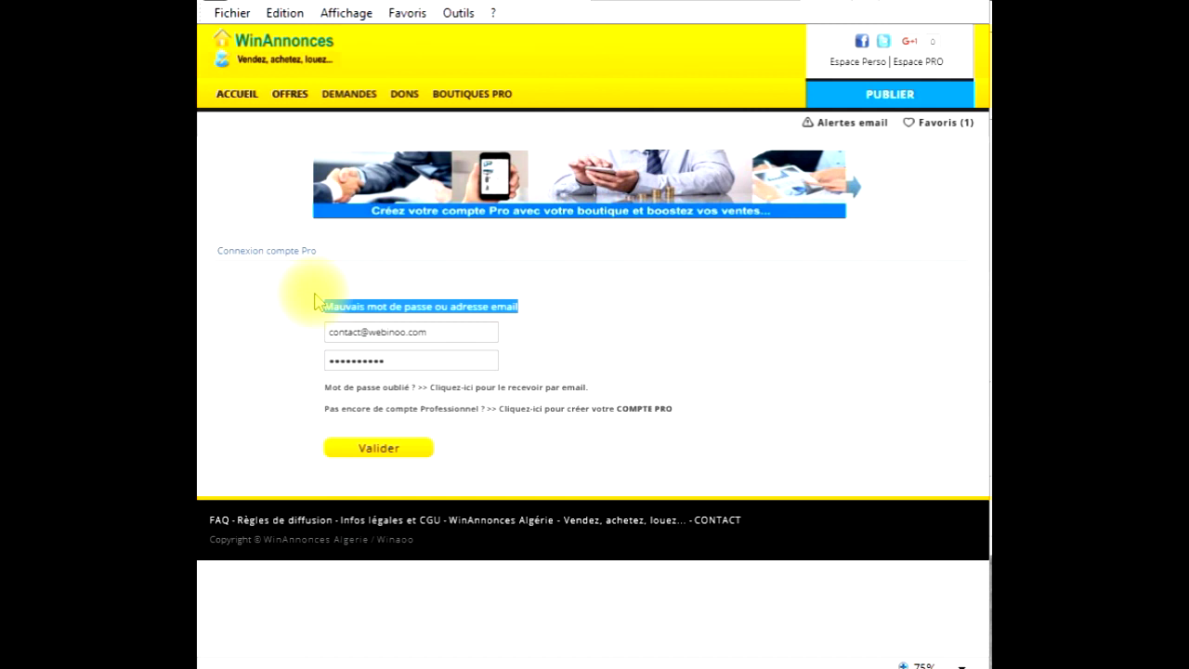
pyautogui.click(611, 316)
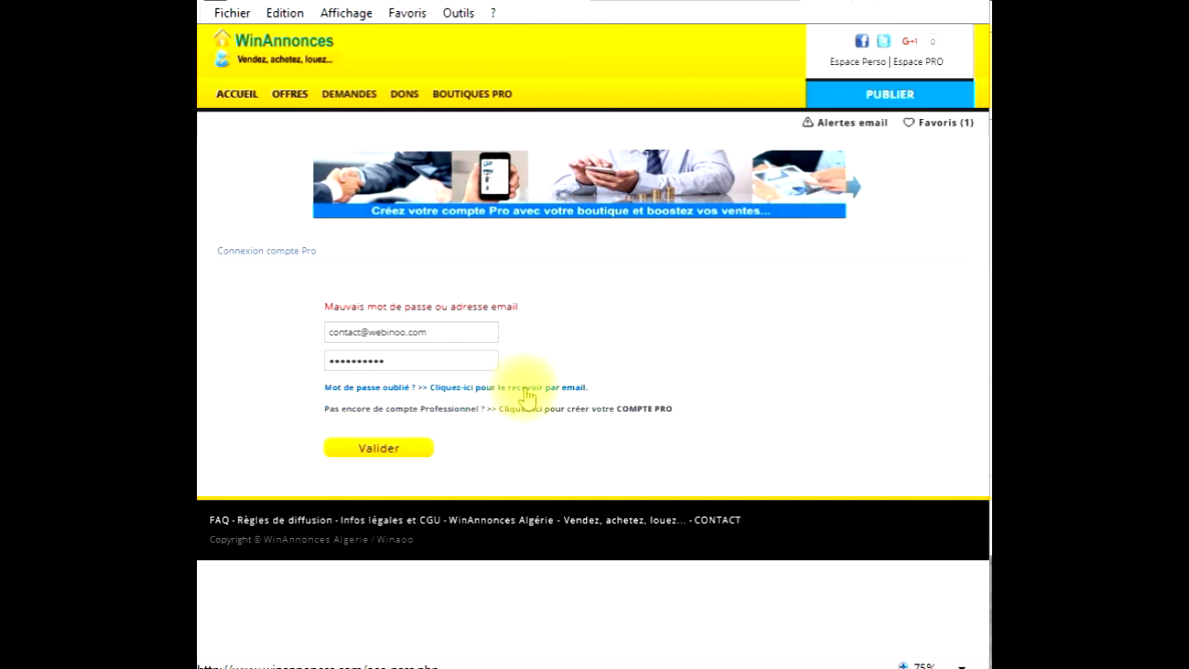
# - Request a forgotten-password e-mail for the account's e-mail address and view the 'Mot de passe envoyé' confirmation
pyautogui.click(526, 389)
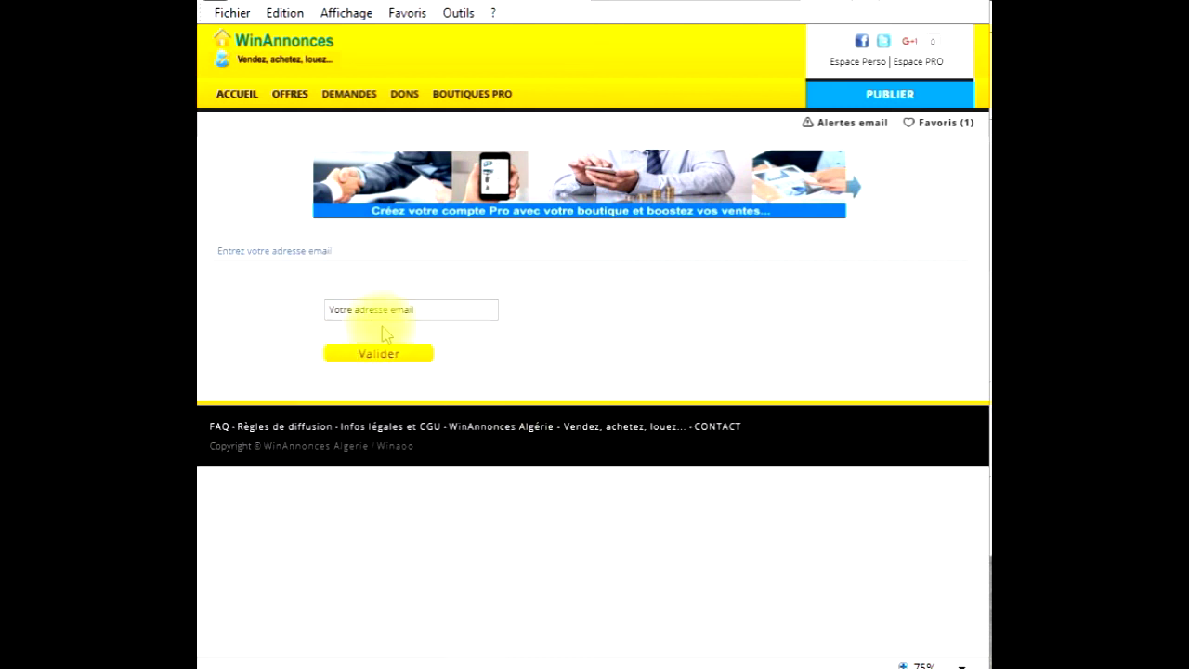
pyautogui.click(418, 310)
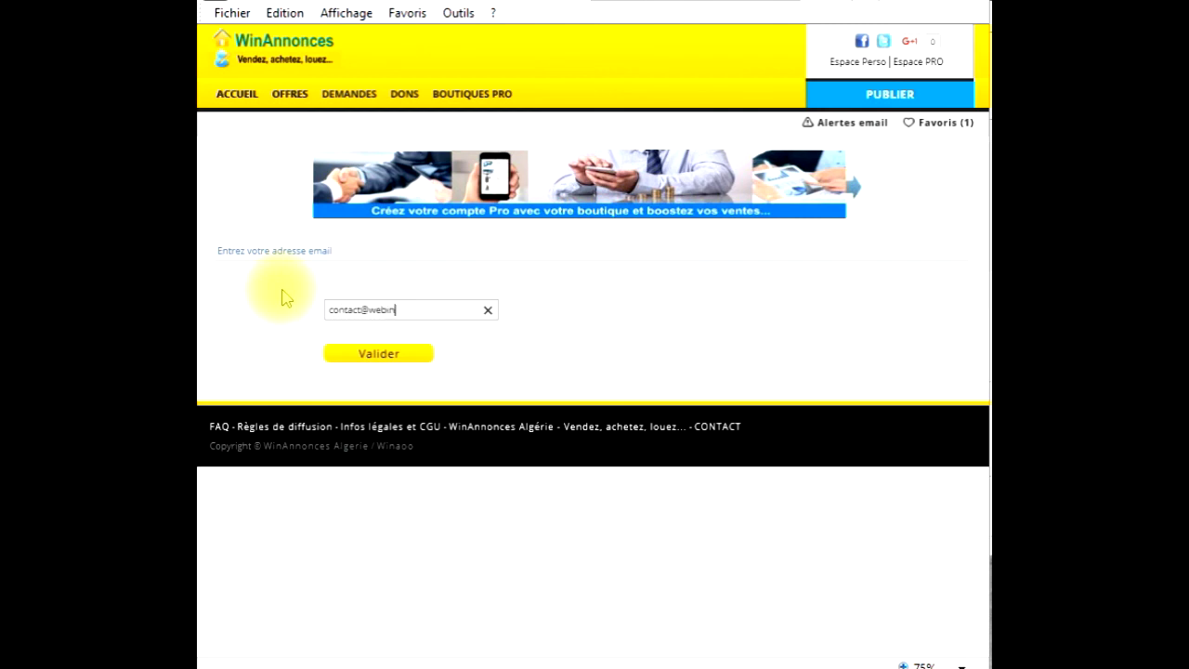
pyautogui.click(398, 354)
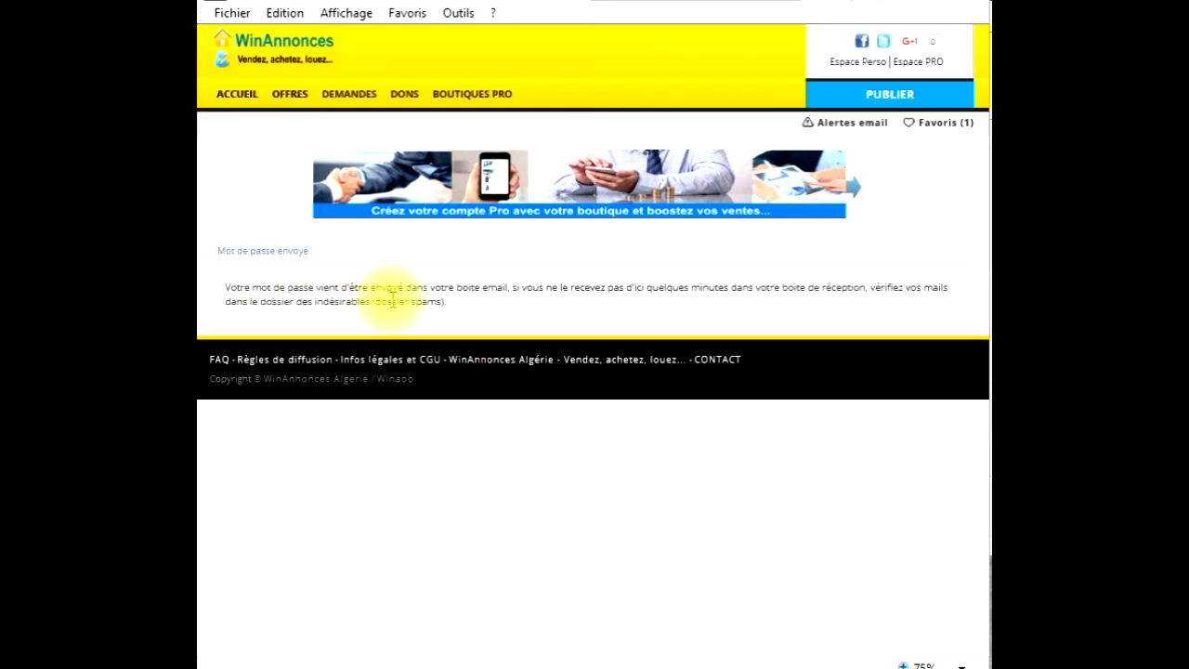
pyautogui.moveTo(510, 289); pyautogui.dragTo(458, 288)
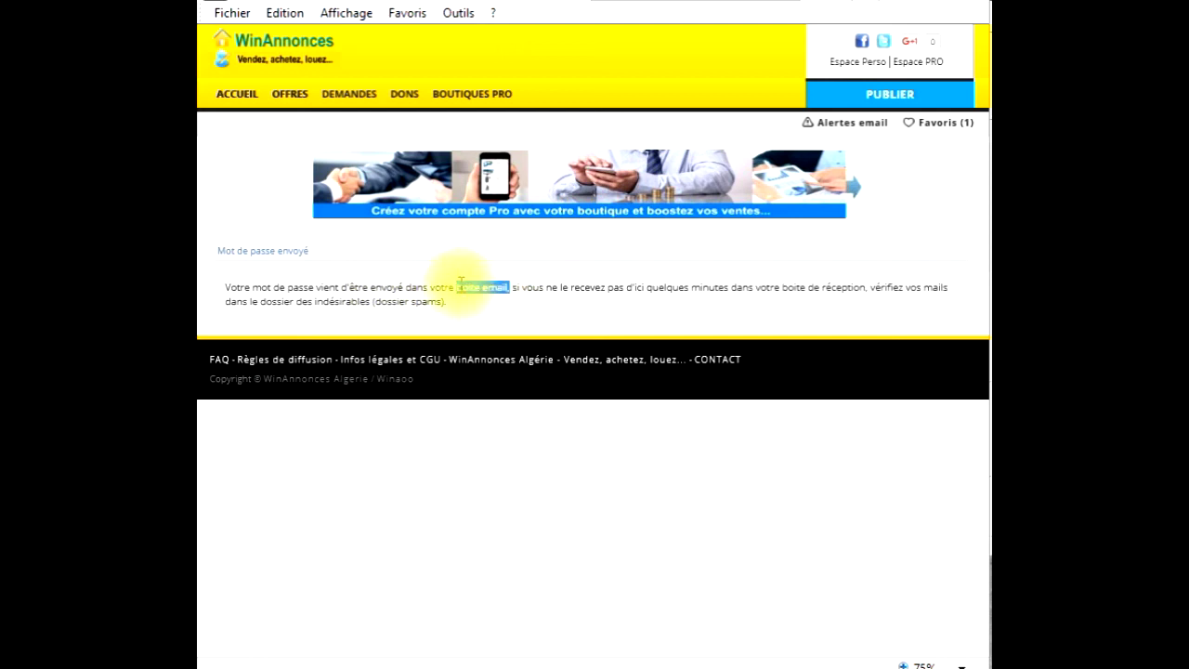
pyautogui.click(486, 306)
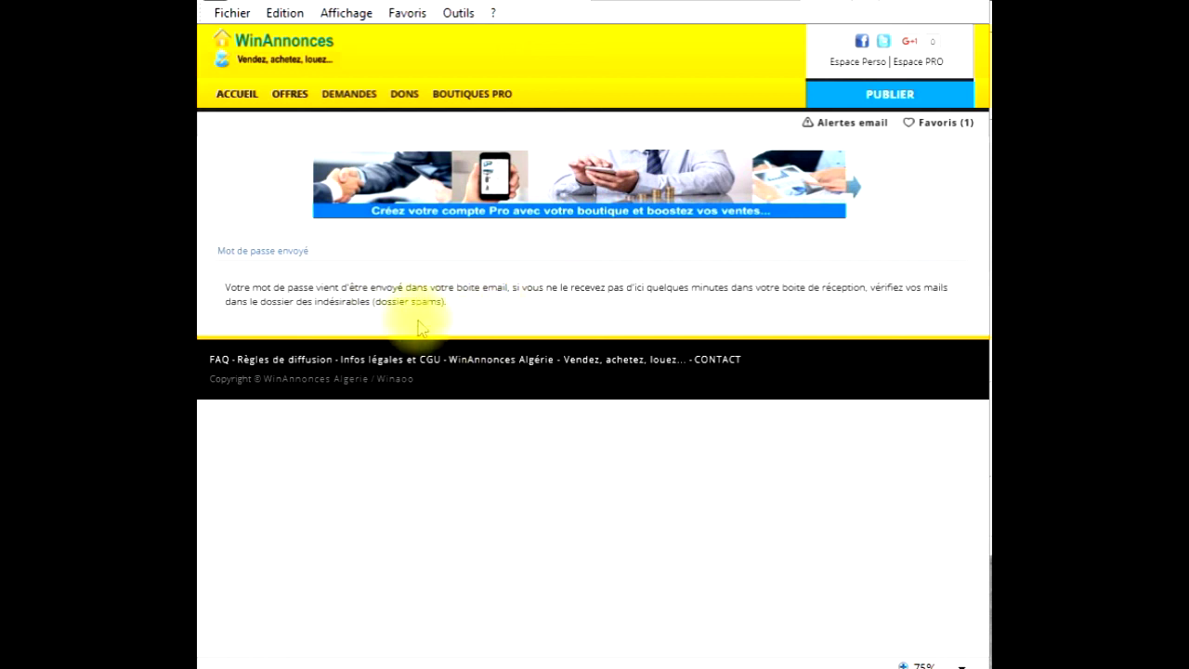
# - Return to the WinAnnonces home page via ACCUEIL and stop the screen recording
pyautogui.click(240, 96)
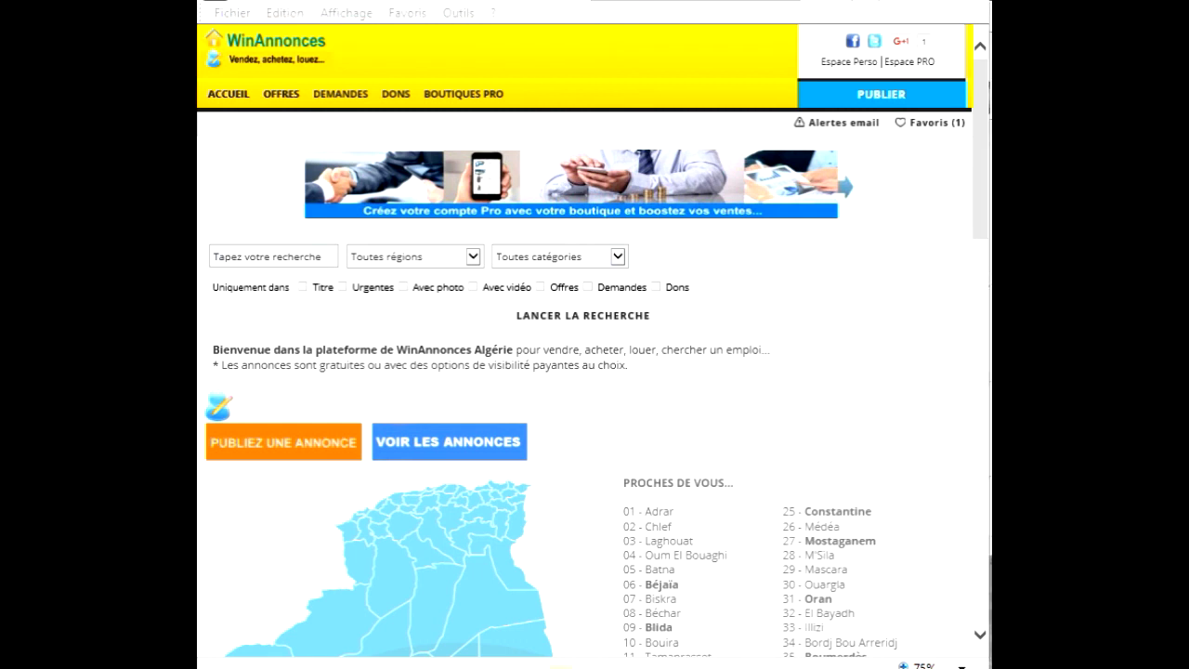
pyautogui.click(561, 668)
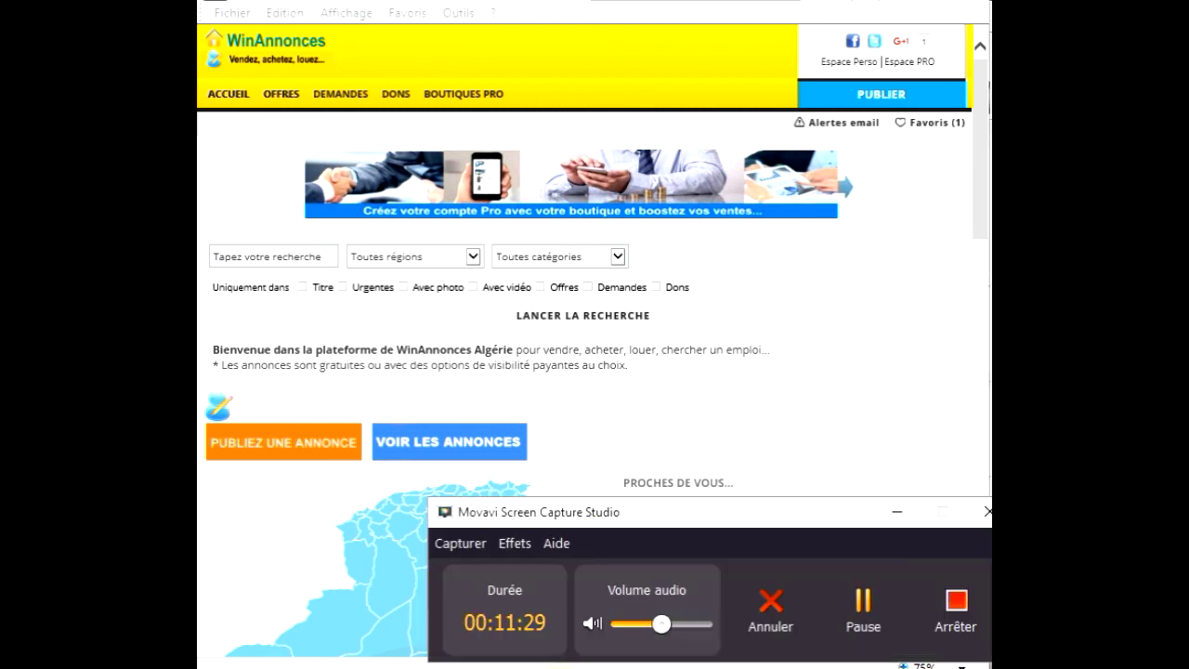
pyautogui.click(957, 613)
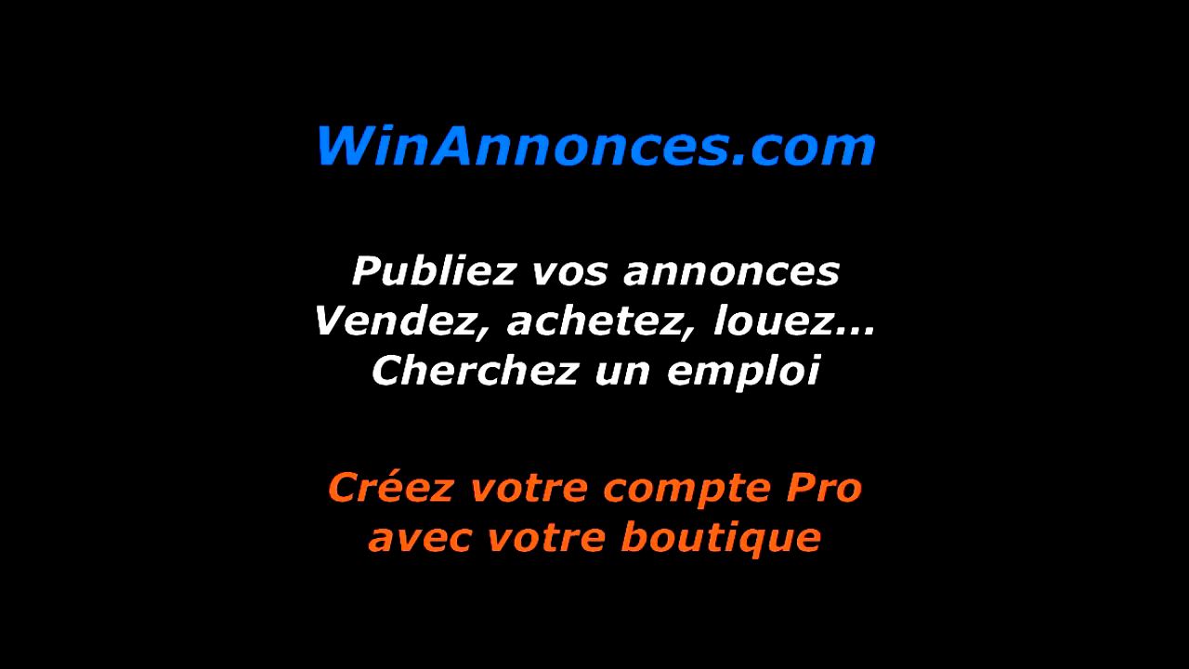